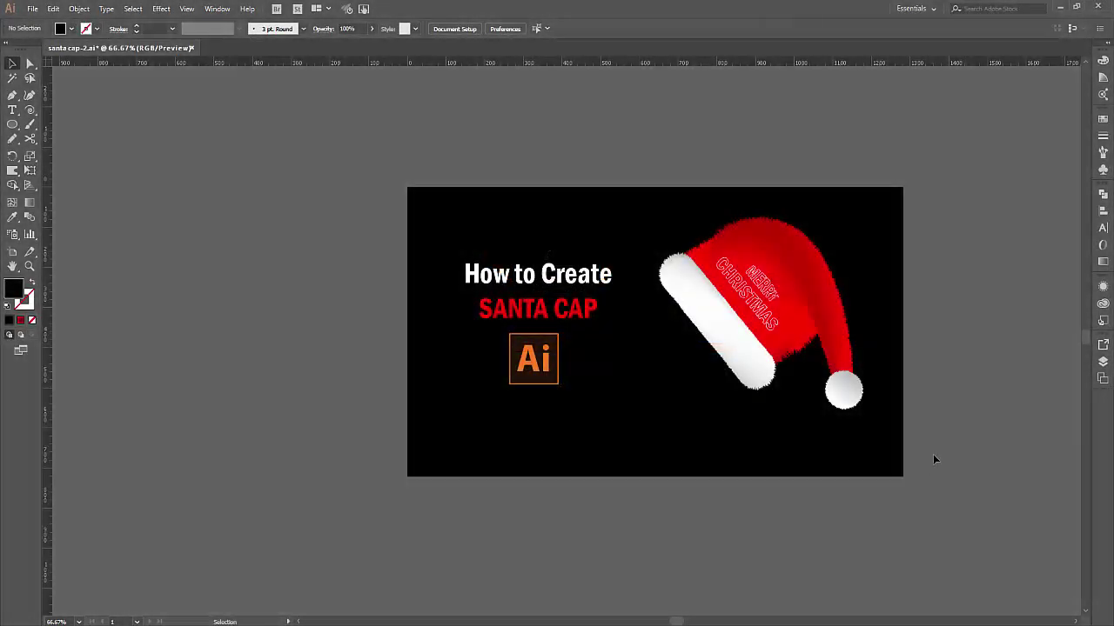
Draw a black-filled 1280×720 rectangle covering the empty second artboard.
{"action": "key", "text": "ctrl+a"}
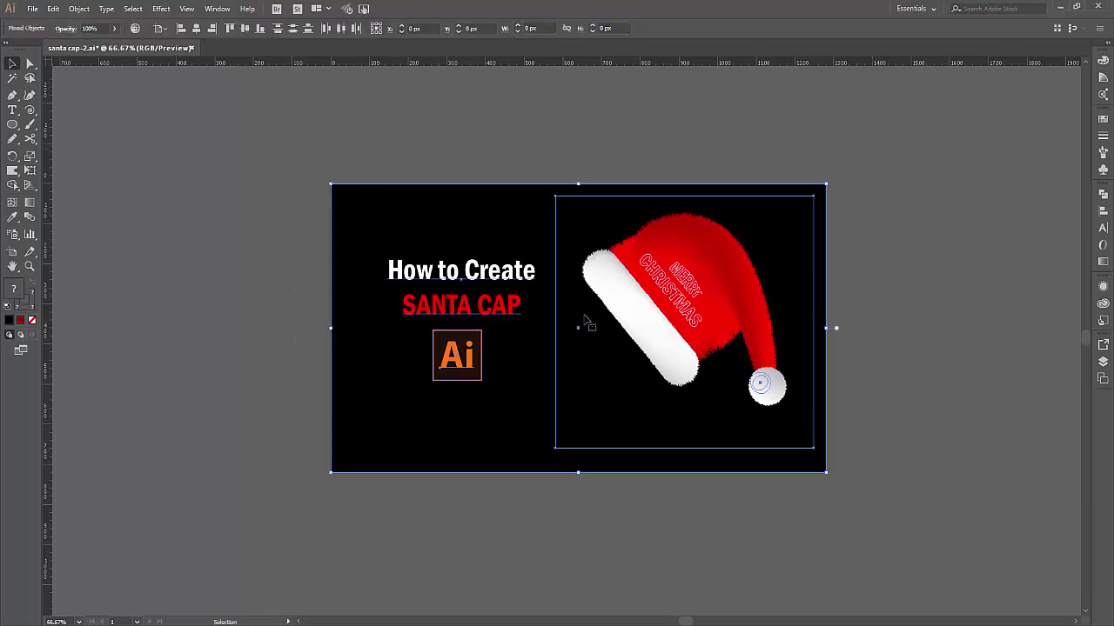
{"action": "left_click_drag", "start_coordinate": [935, 310], "coordinate": [426, 309]}
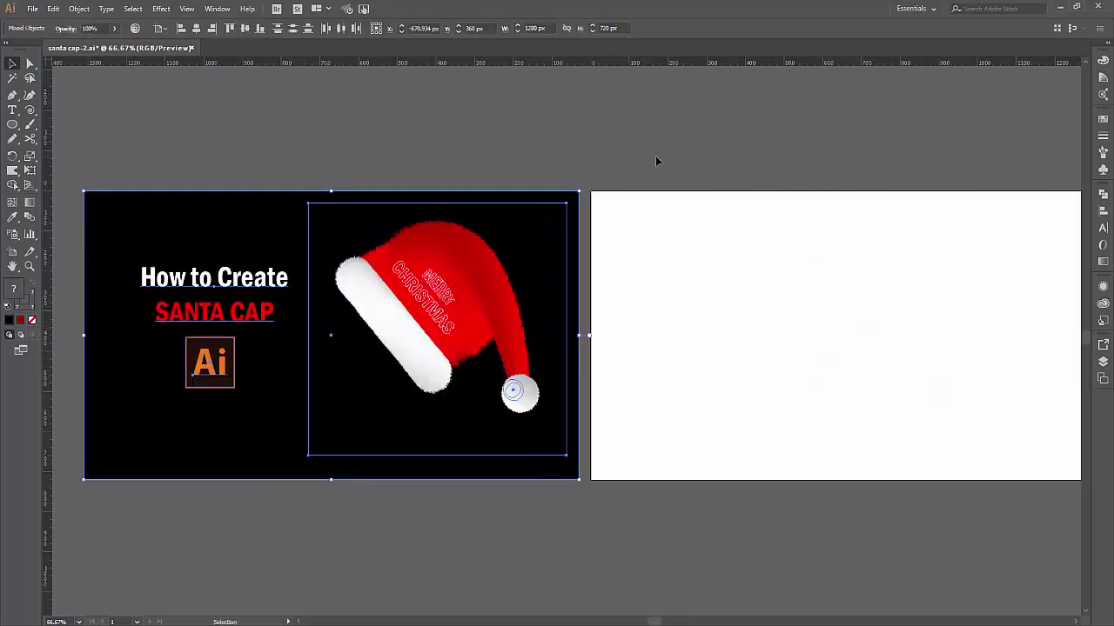
{"action": "left_click", "coordinate": [656, 162]}
{"action": "left_click_drag", "start_coordinate": [766, 163], "coordinate": [556, 163]}
{"action": "left_click_drag", "start_coordinate": [12, 124], "coordinate": [70, 119]}
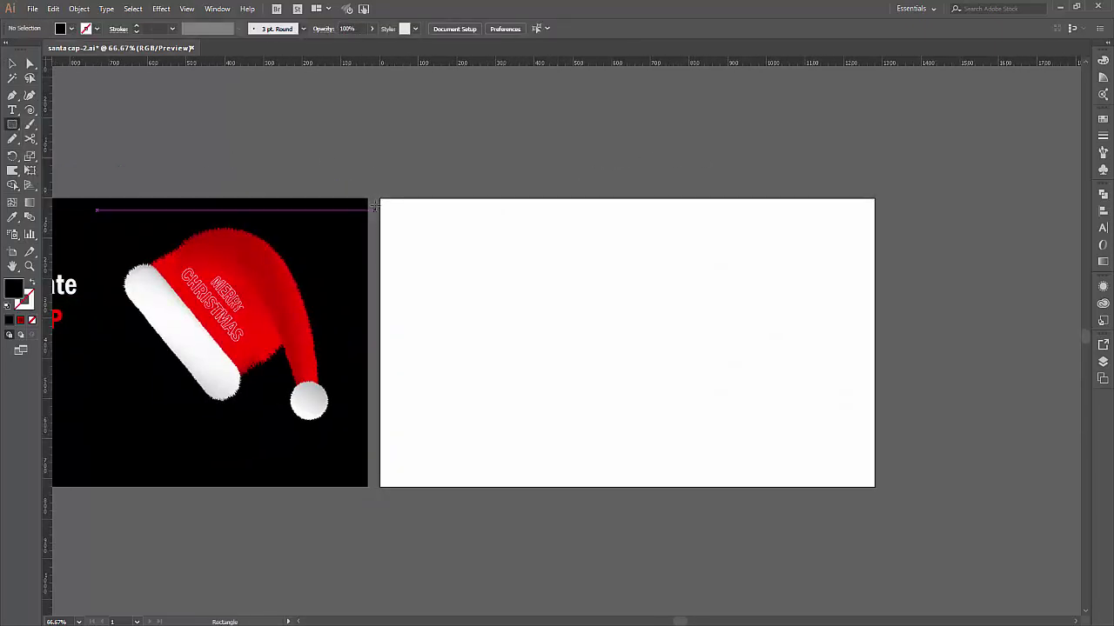
{"action": "left_click_drag", "start_coordinate": [380, 199], "coordinate": [517, 287]}
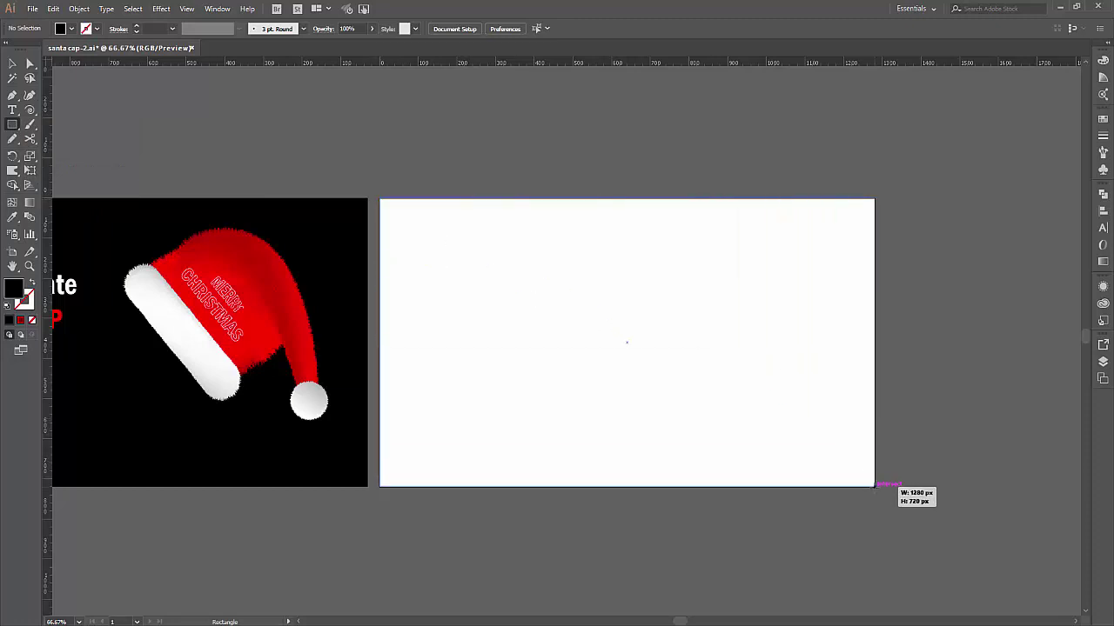
{"action": "left_click_drag", "start_coordinate": [593, 329], "coordinate": [875, 487]}
{"action": "left_click", "coordinate": [10, 63]}
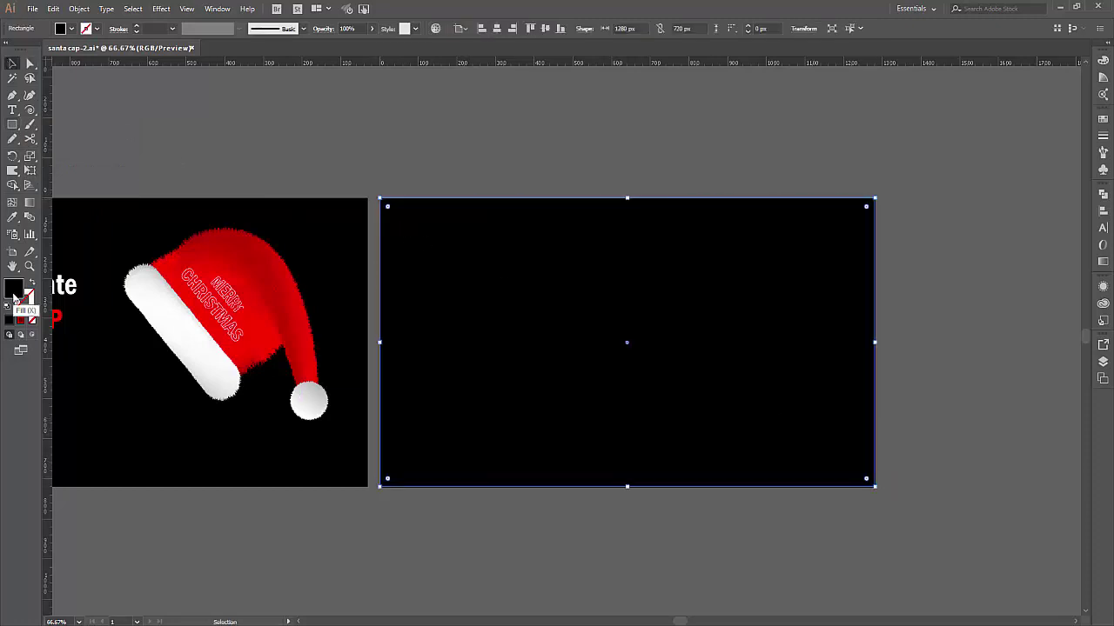
Lock the black background rectangle with Object > Lock > Selection.
{"action": "left_click", "coordinate": [84, 10]}
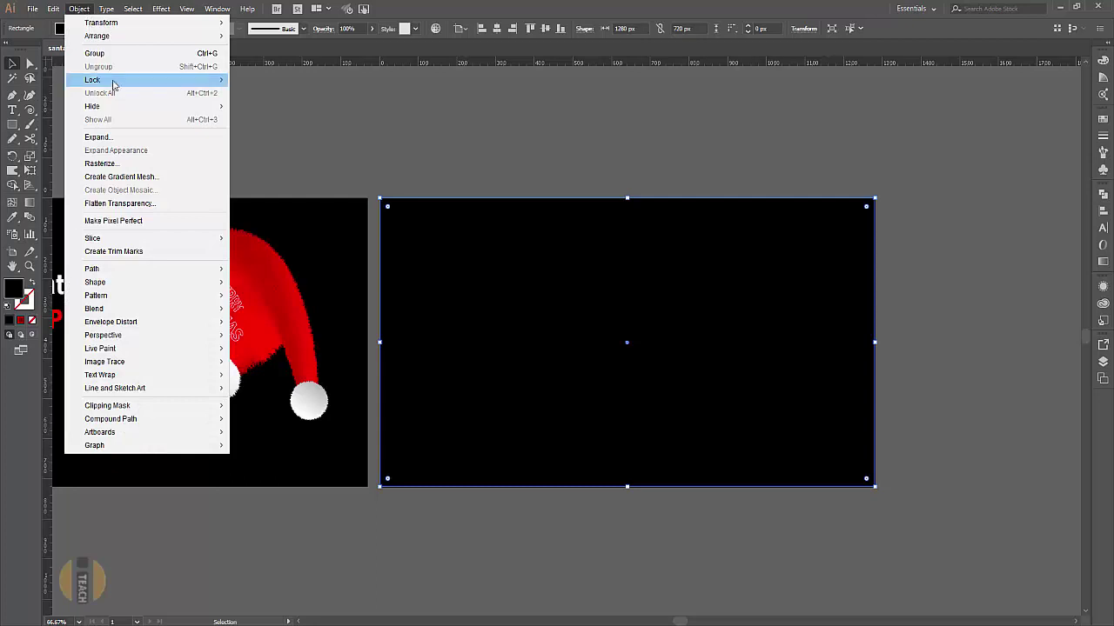
{"action": "left_click", "coordinate": [250, 80]}
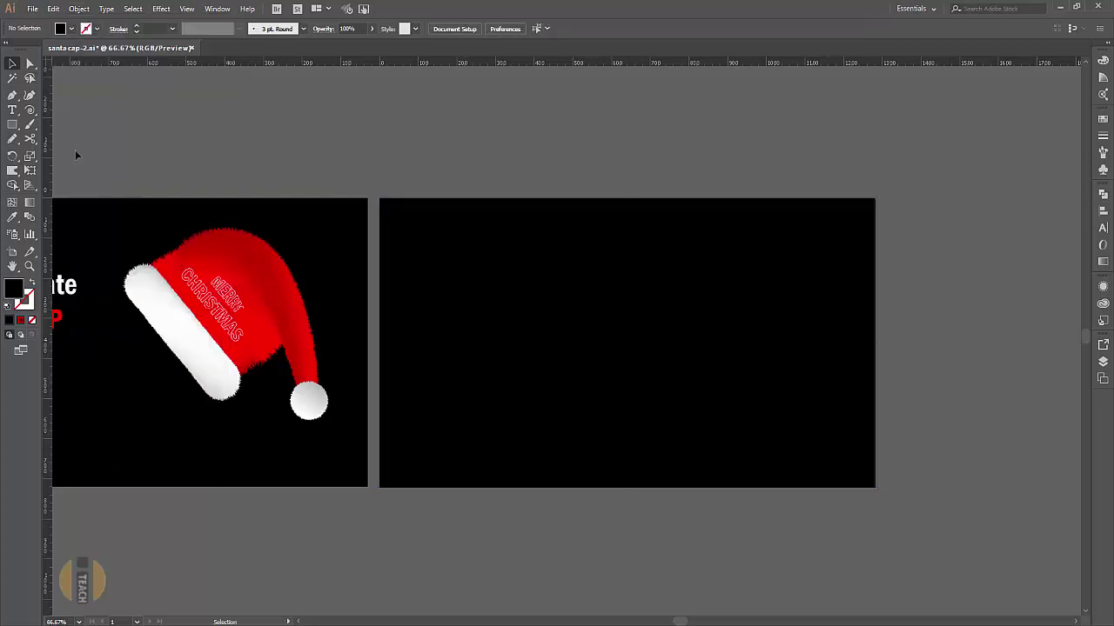
{"action": "left_click_drag", "start_coordinate": [12, 124], "coordinate": [77, 156]}
Draw a small circle and give it a linear red gradient fill.
{"action": "left_click_drag", "start_coordinate": [442, 249], "coordinate": [471, 276]}
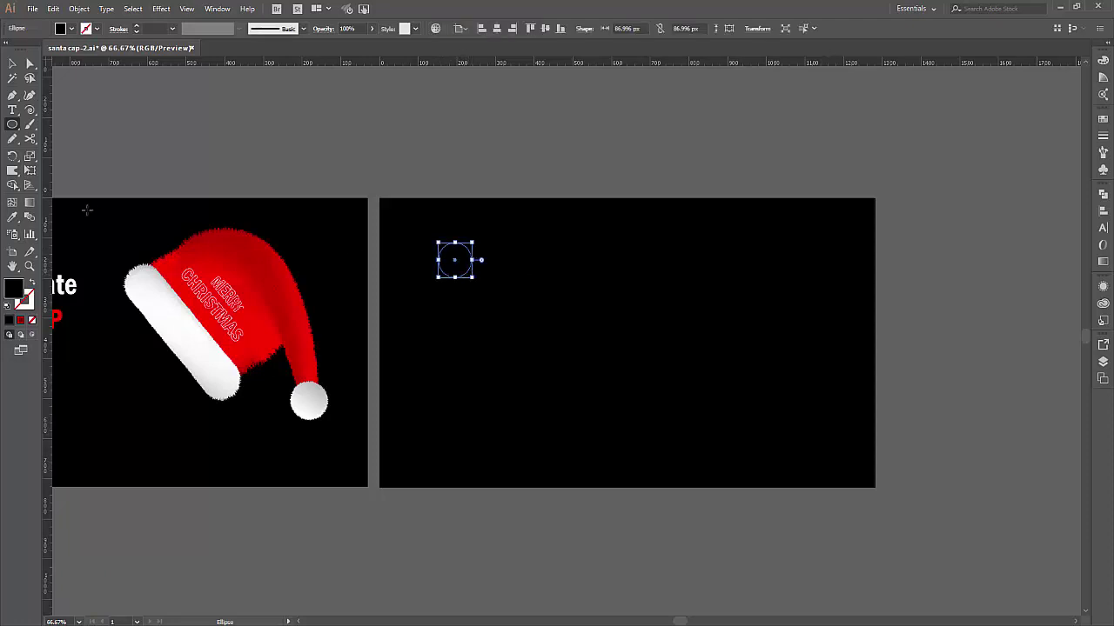
{"action": "left_click", "coordinate": [29, 202]}
{"action": "left_click", "coordinate": [1103, 262]}
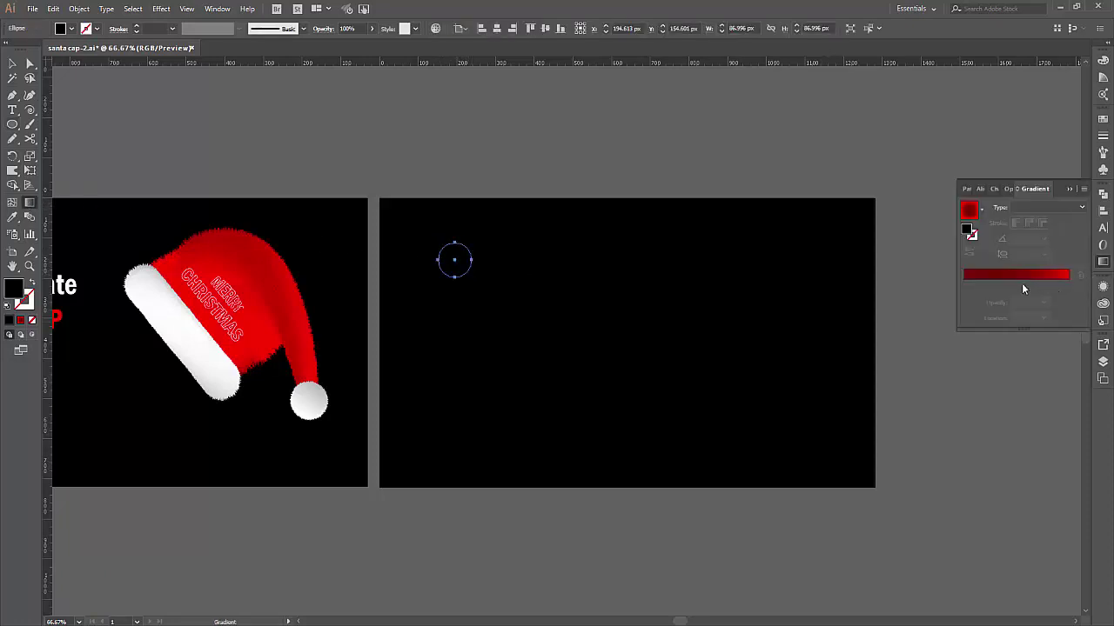
{"action": "left_click", "coordinate": [1021, 277]}
{"action": "left_click", "coordinate": [1026, 206]}
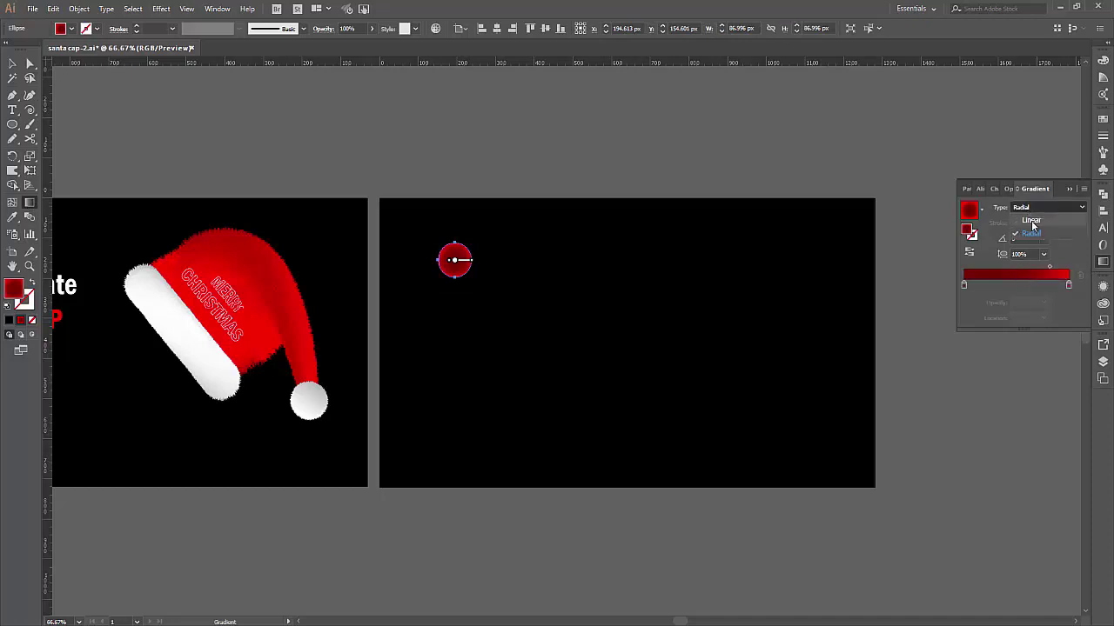
{"action": "left_click", "coordinate": [1031, 220]}
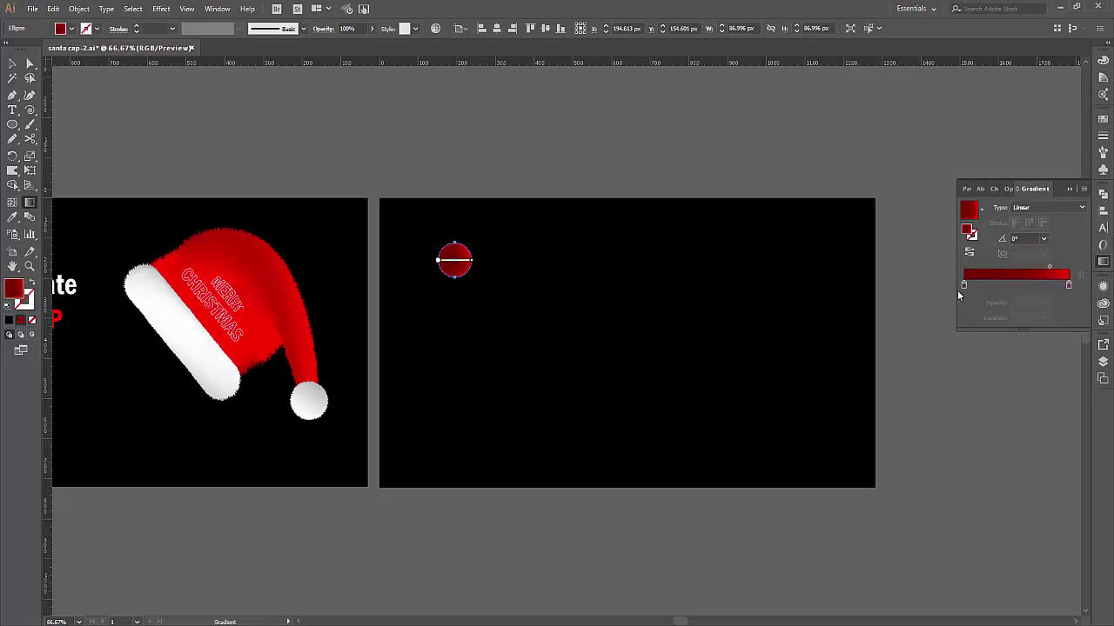
Set the circle's gradient angle to 90° and flip it so dark red is on top.
{"action": "key", "text": "v"}
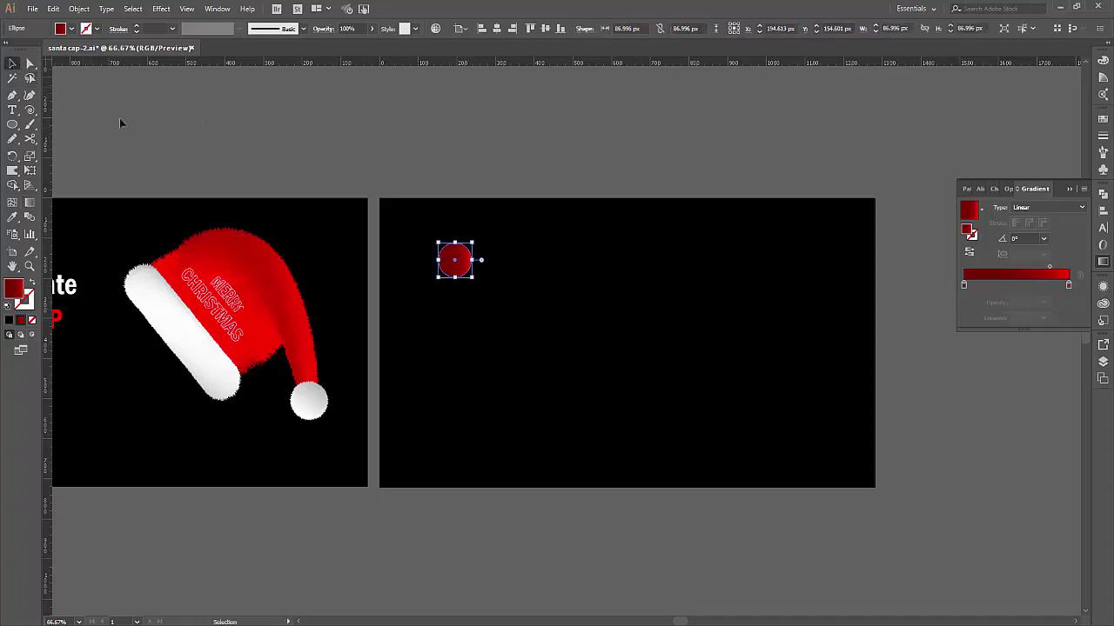
{"action": "left_click", "coordinate": [120, 118]}
{"action": "key", "text": "z"}
{"action": "left_click_drag", "start_coordinate": [515, 236], "coordinate": [569, 252]}
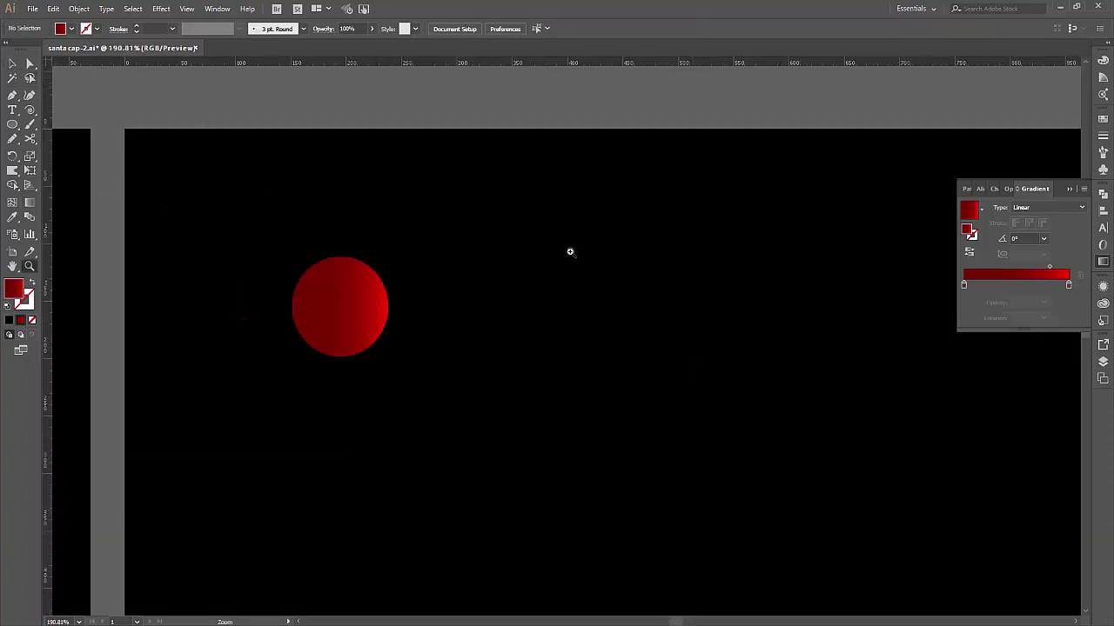
{"action": "left_click", "coordinate": [13, 63]}
{"action": "left_click", "coordinate": [340, 263]}
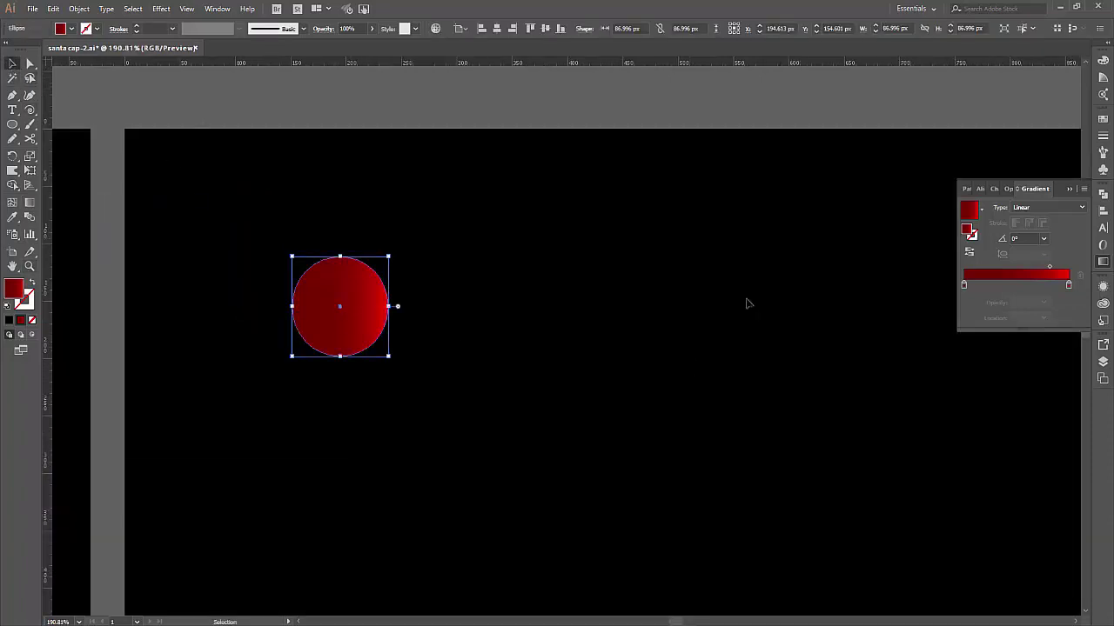
{"action": "left_click", "coordinate": [963, 286]}
{"action": "left_click", "coordinate": [1022, 239]}
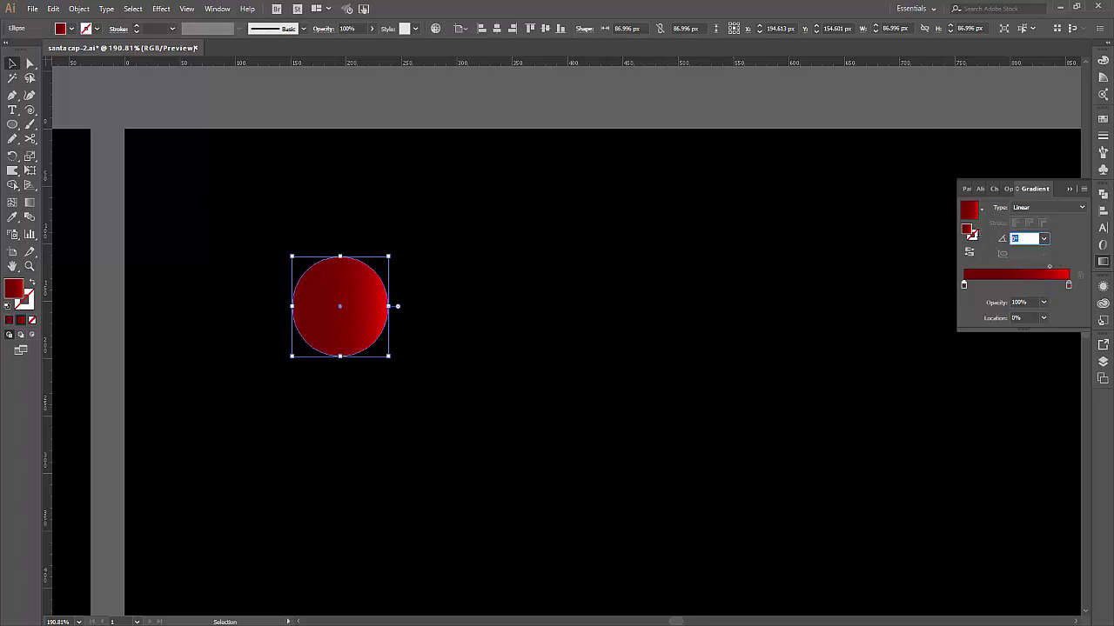
{"action": "type", "text": "90"}
{"action": "key", "text": "Return"}
{"action": "left_click", "coordinate": [30, 201]}
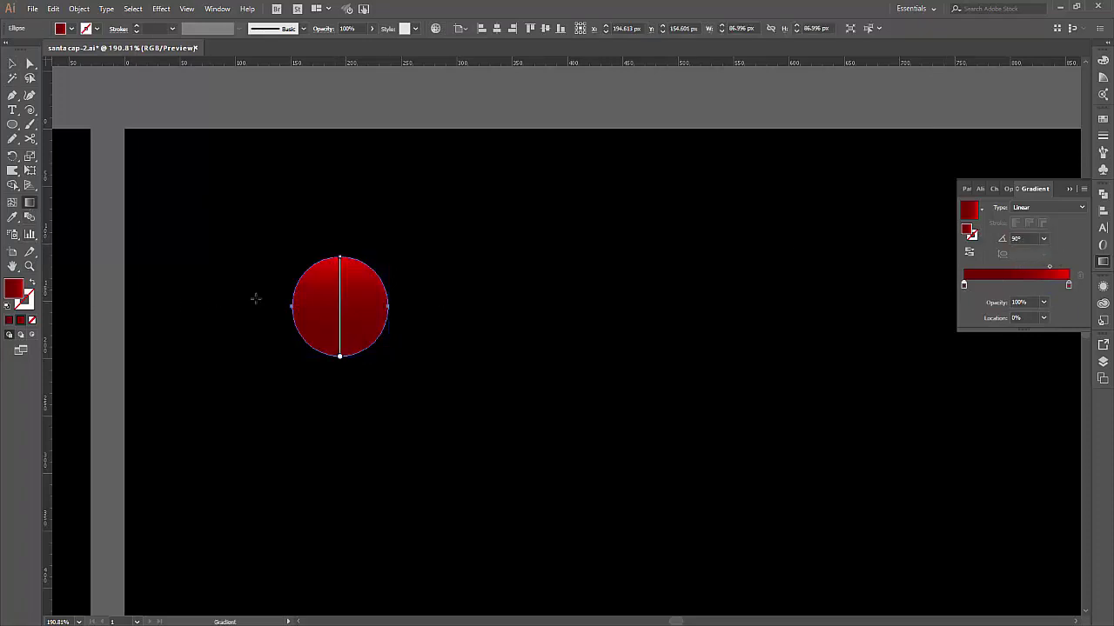
{"action": "left_click_drag", "start_coordinate": [339, 258], "coordinate": [355, 358]}
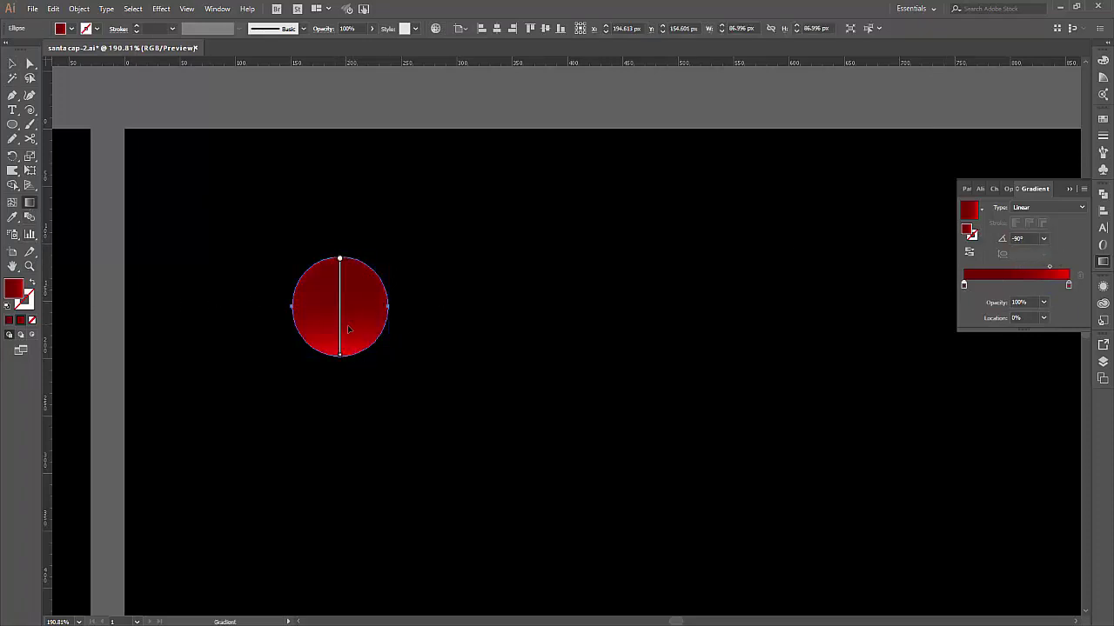
Duplicate the circle below it, then copy and paste the pair to the right.
{"action": "key", "text": "v"}
{"action": "scroll", "coordinate": [348, 304], "scroll_direction": "down", "scroll_amount": 2}
{"action": "left_click_drag", "start_coordinate": [373, 242], "coordinate": [373, 544]}
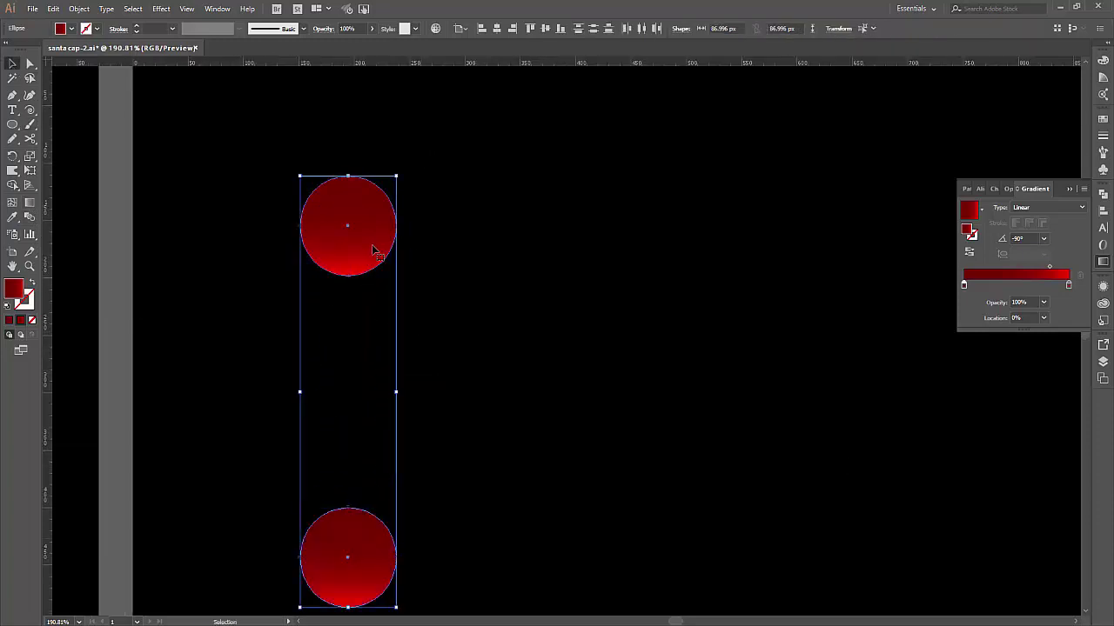
{"action": "left_click", "coordinate": [53, 9]}
{"action": "left_click", "coordinate": [76, 67]}
{"action": "left_click", "coordinate": [53, 8]}
{"action": "left_click", "coordinate": [85, 92]}
{"action": "left_click_drag", "start_coordinate": [360, 253], "coordinate": [584, 252]}
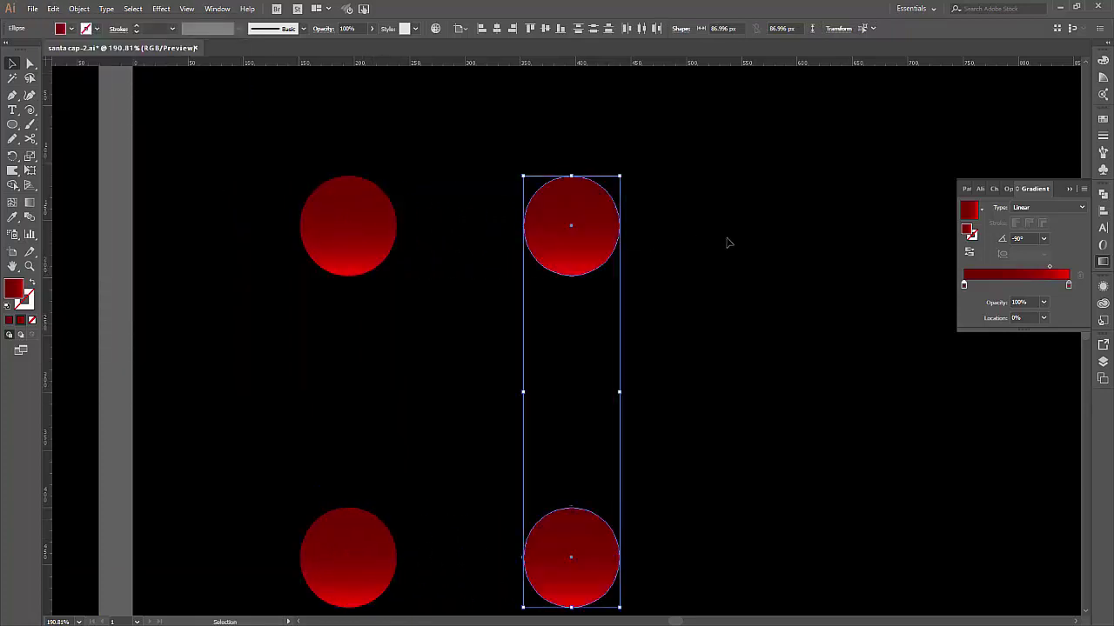
{"action": "left_click", "coordinate": [725, 241]}
{"action": "left_click_drag", "start_coordinate": [766, 230], "coordinate": [676, 226]}
{"action": "left_click", "coordinate": [518, 231]}
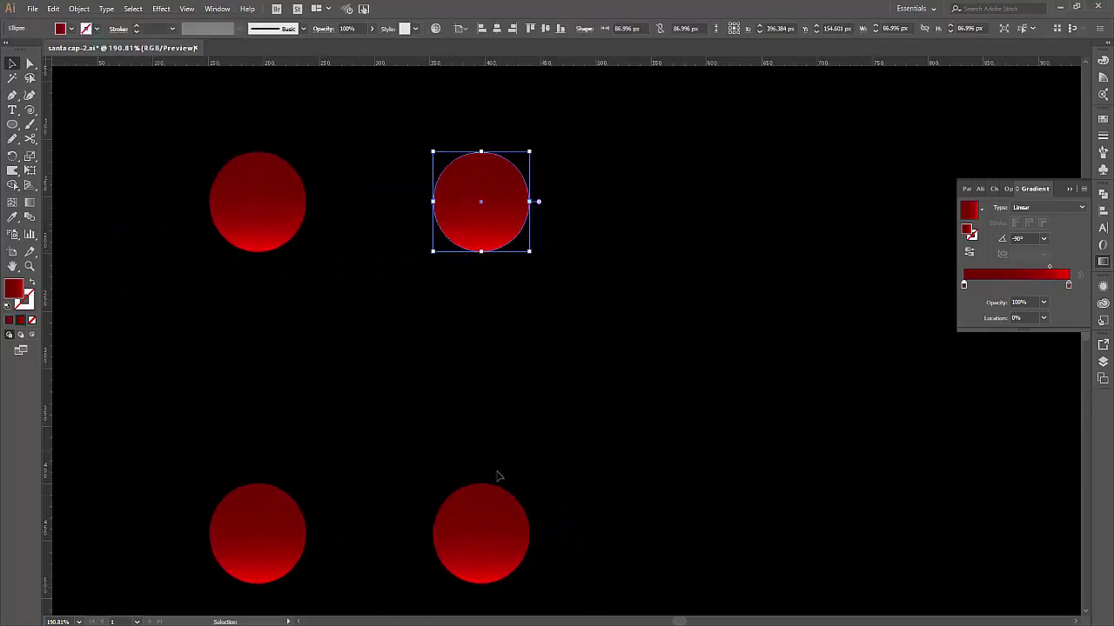
Delete the lower-right circle and set the upper-right circle's left gradient stop to white.
{"action": "left_click", "coordinate": [497, 523]}
{"action": "key", "text": "Delete"}
{"action": "left_click", "coordinate": [480, 216]}
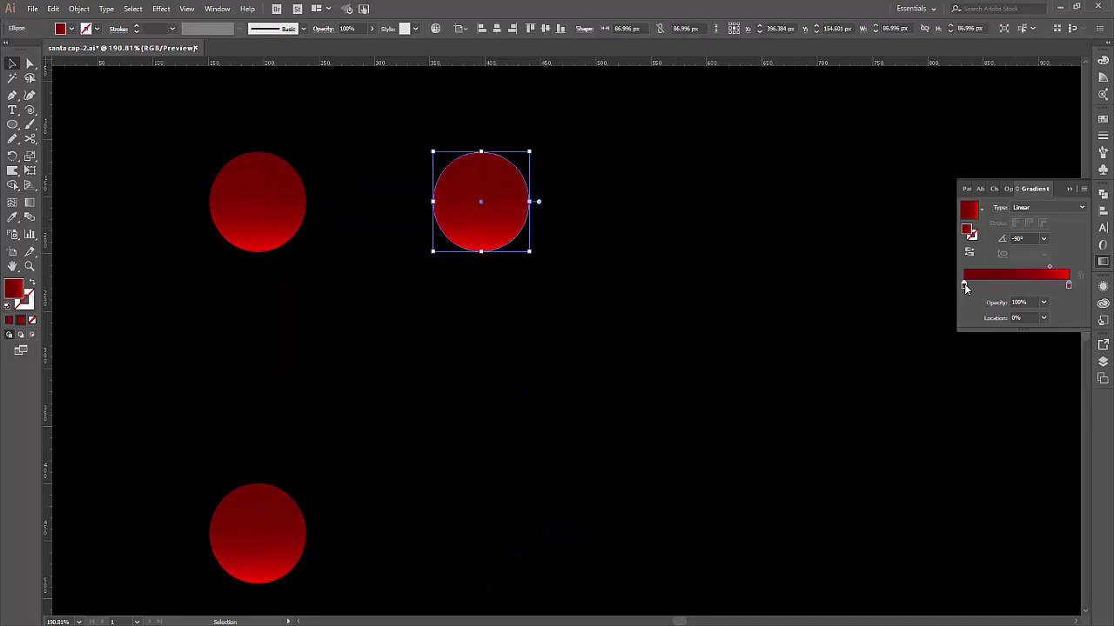
{"action": "double_click", "coordinate": [964, 285]}
{"action": "left_click", "coordinate": [935, 323]}
Set the right gradient stop to a light greyscale grey and shift the midpoint.
{"action": "double_click", "coordinate": [1068, 285]}
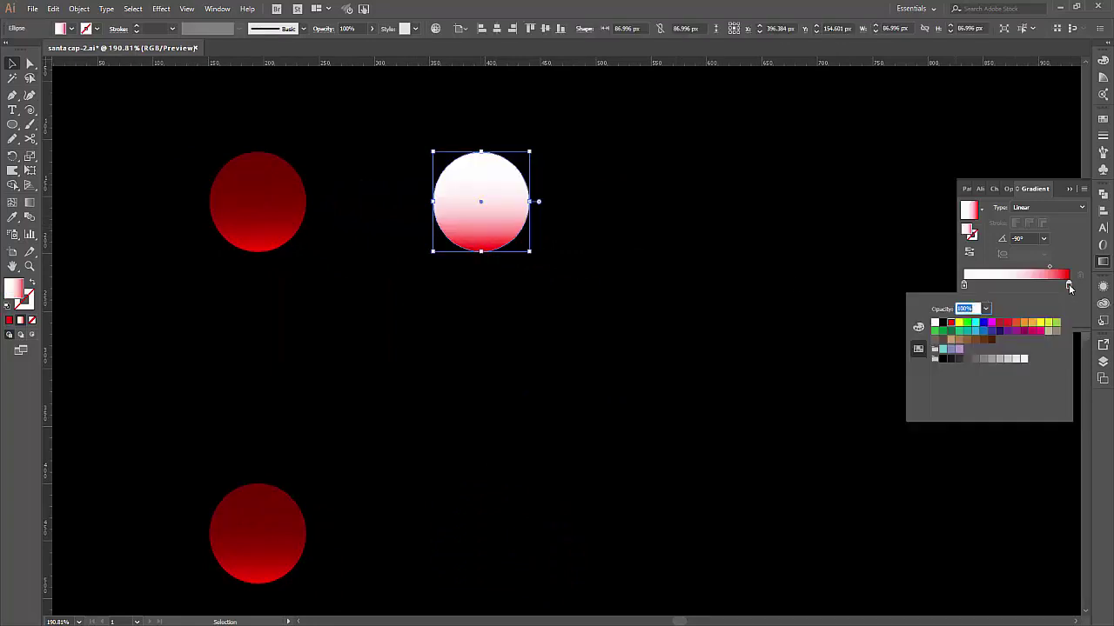
{"action": "left_click", "coordinate": [924, 332]}
{"action": "left_click", "coordinate": [1066, 299]}
{"action": "left_click", "coordinate": [1020, 298]}
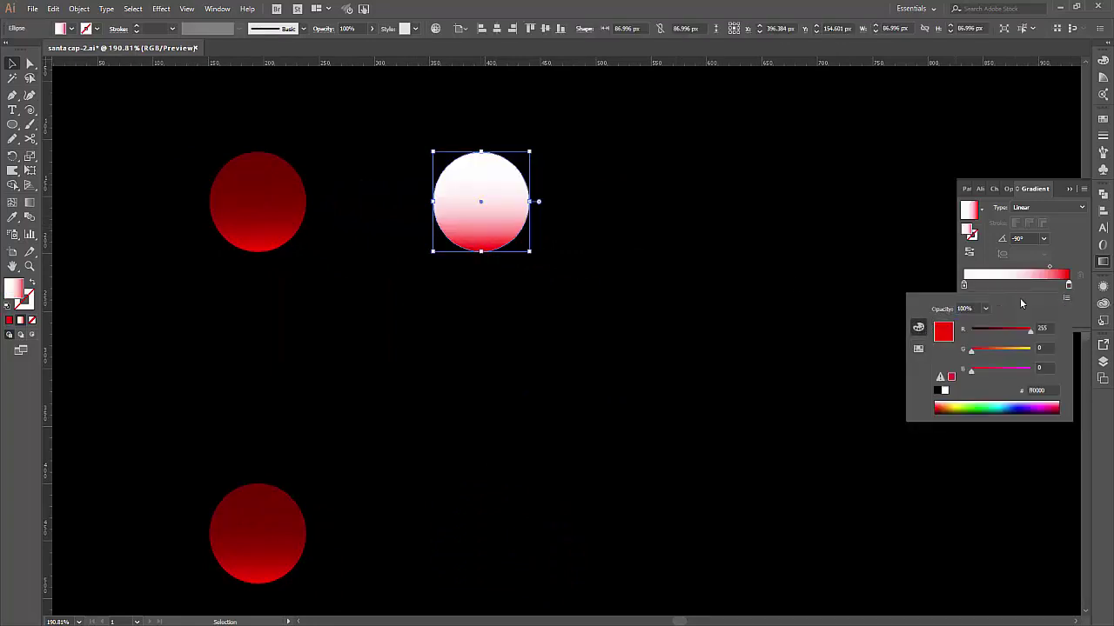
{"action": "left_click_drag", "start_coordinate": [1004, 330], "coordinate": [998, 335]}
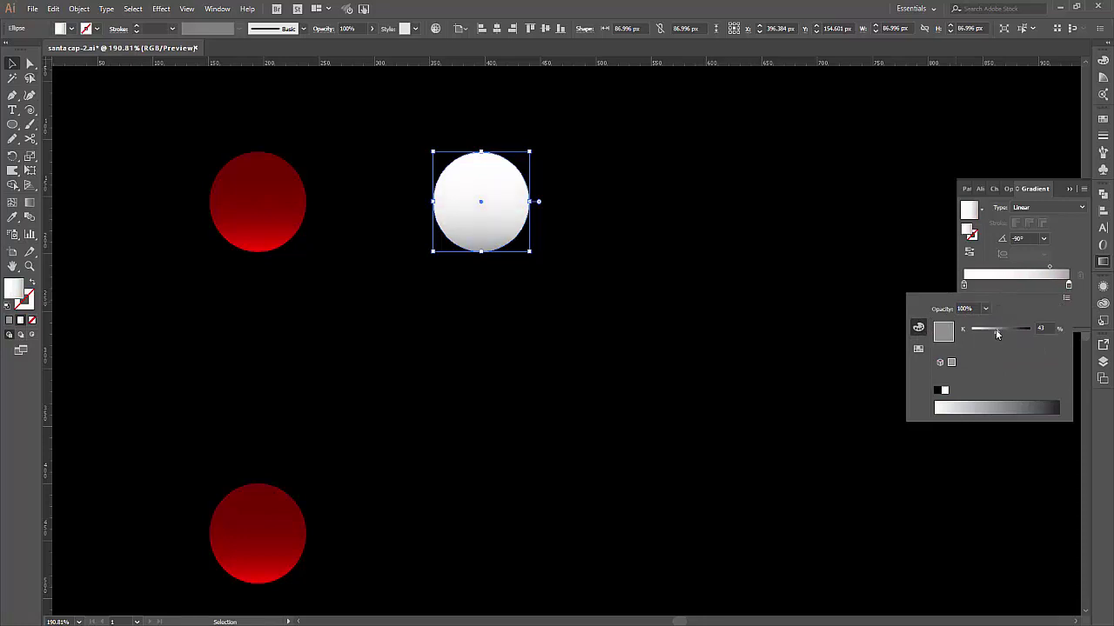
{"action": "left_click_drag", "start_coordinate": [1049, 267], "coordinate": [1036, 271]}
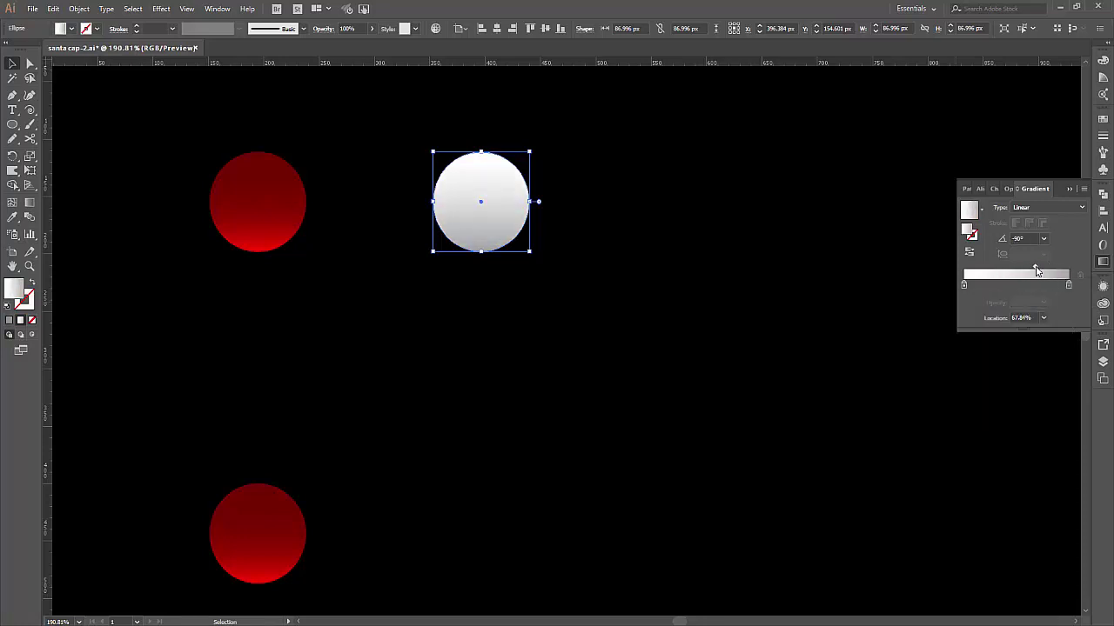
Redraw the gradient vertically across the white circle and place a copy directly below.
{"action": "left_click", "coordinate": [31, 203]}
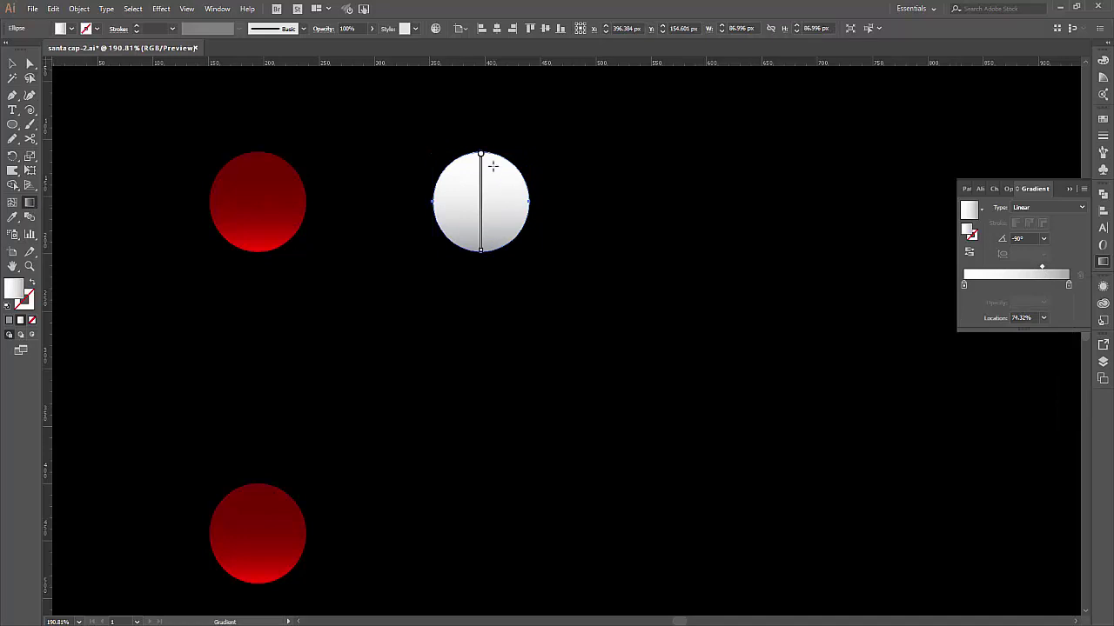
{"action": "mouse_move", "coordinate": [492, 161]}
{"action": "left_mouse_down"}
{"action": "mouse_move", "coordinate": [494, 220]}
{"action": "mouse_move", "coordinate": [494, 173]}
{"action": "mouse_move", "coordinate": [505, 165]}
{"action": "left_mouse_up"}
{"action": "left_click", "coordinate": [12, 64]}
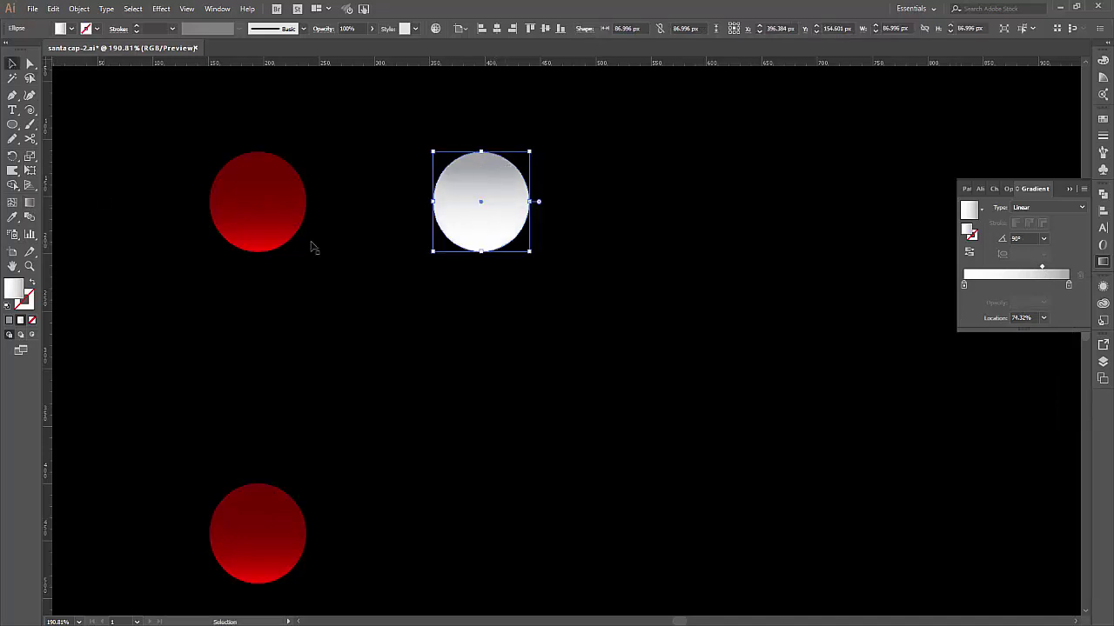
{"action": "left_click", "coordinate": [510, 261]}
{"action": "left_click", "coordinate": [477, 238]}
{"action": "left_click_drag", "start_coordinate": [505, 233], "coordinate": [506, 549]}
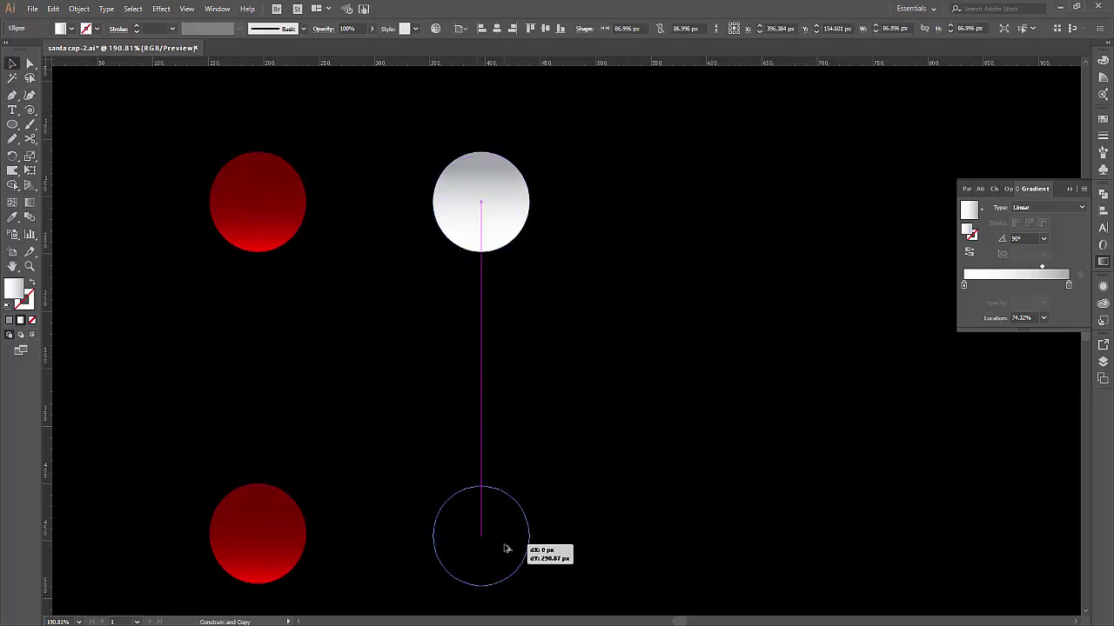
{"action": "left_click_drag", "start_coordinate": [506, 549], "coordinate": [507, 534]}
{"action": "left_click", "coordinate": [611, 442]}
{"action": "key", "text": "ctrl+minus"}
{"action": "key", "text": "ctrl+minus"}
{"action": "key", "text": "ctrl+minus"}
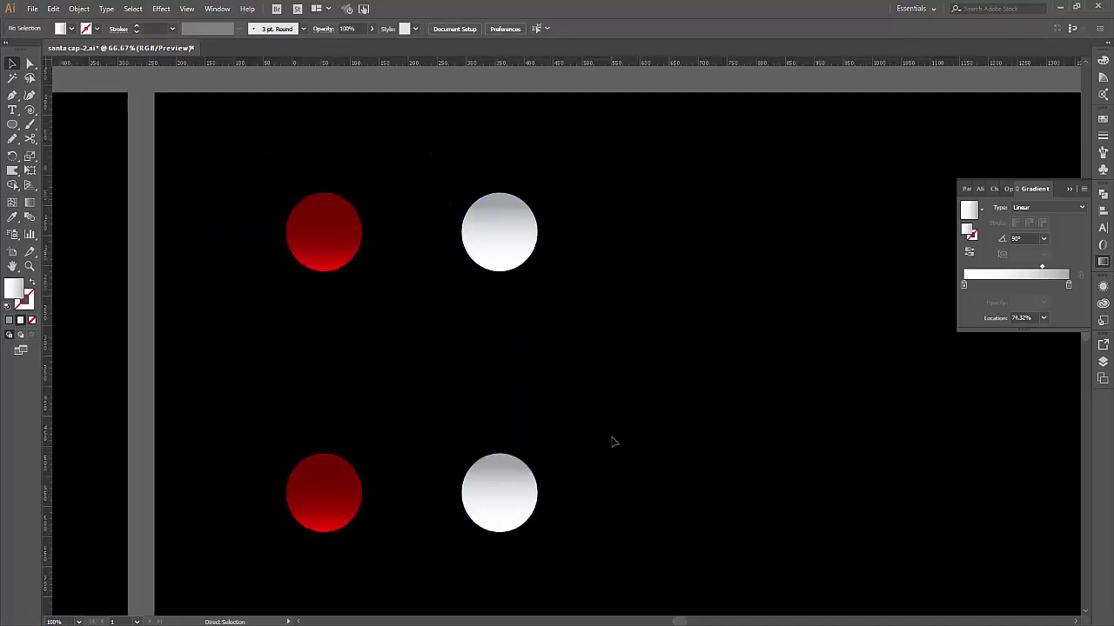
{"action": "key", "text": "ctrl+minus"}
Blend the two red circles into a red pill using Specified Steps spacing.
{"action": "scroll", "coordinate": [601, 365], "scroll_direction": "right", "scroll_amount": 3}
{"action": "left_click", "coordinate": [408, 291]}
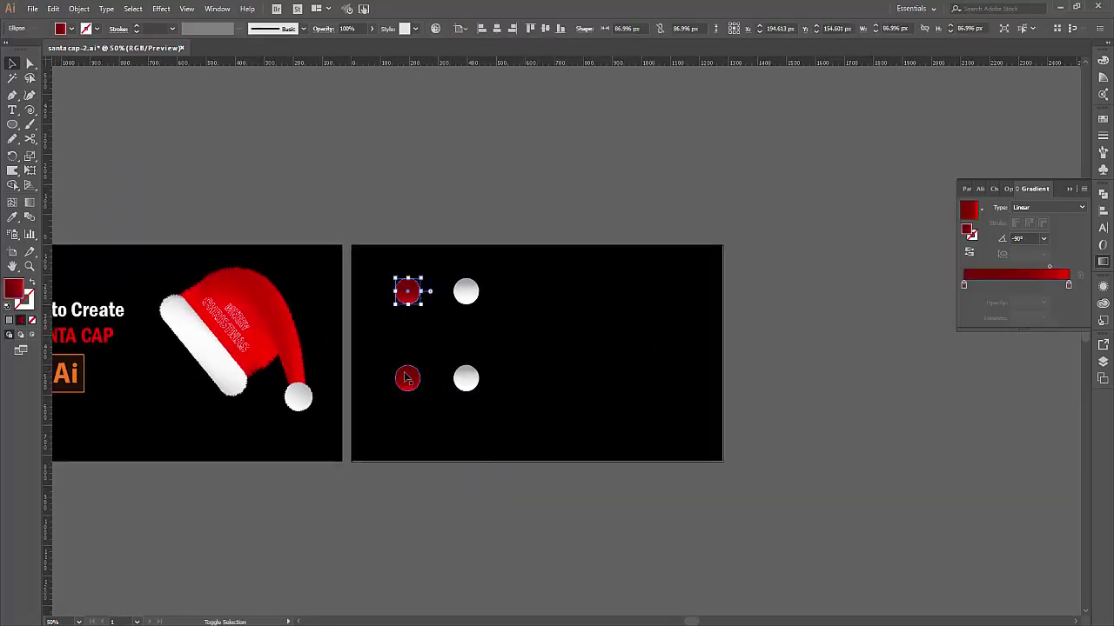
{"action": "left_click", "coordinate": [405, 376], "text": "shift"}
{"action": "key", "text": "w"}
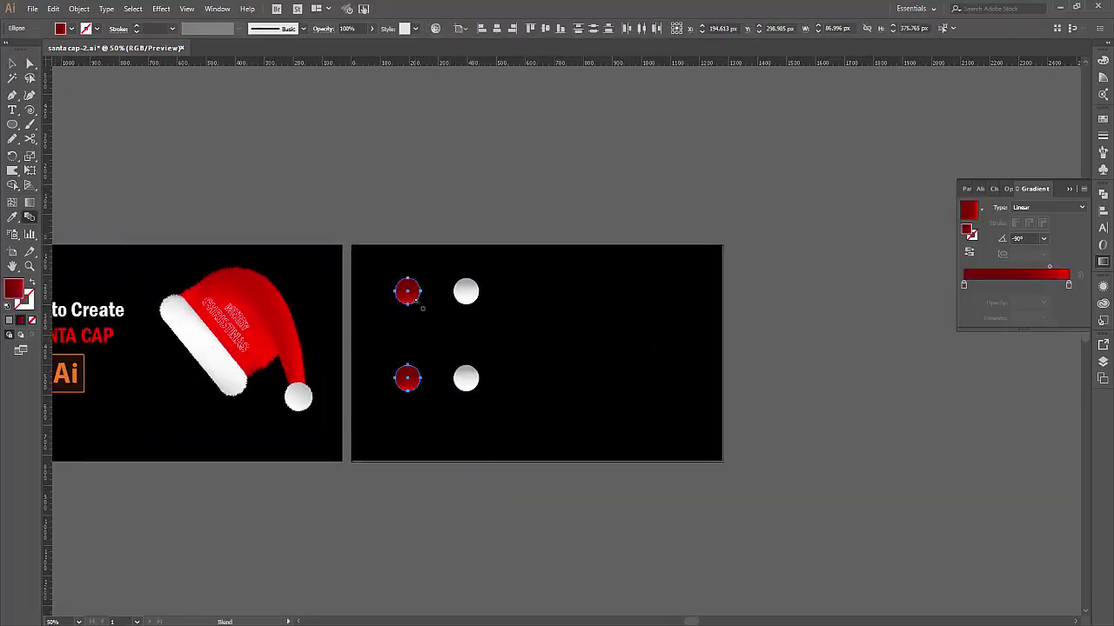
{"action": "left_click", "coordinate": [405, 378]}
{"action": "double_click", "coordinate": [28, 220]}
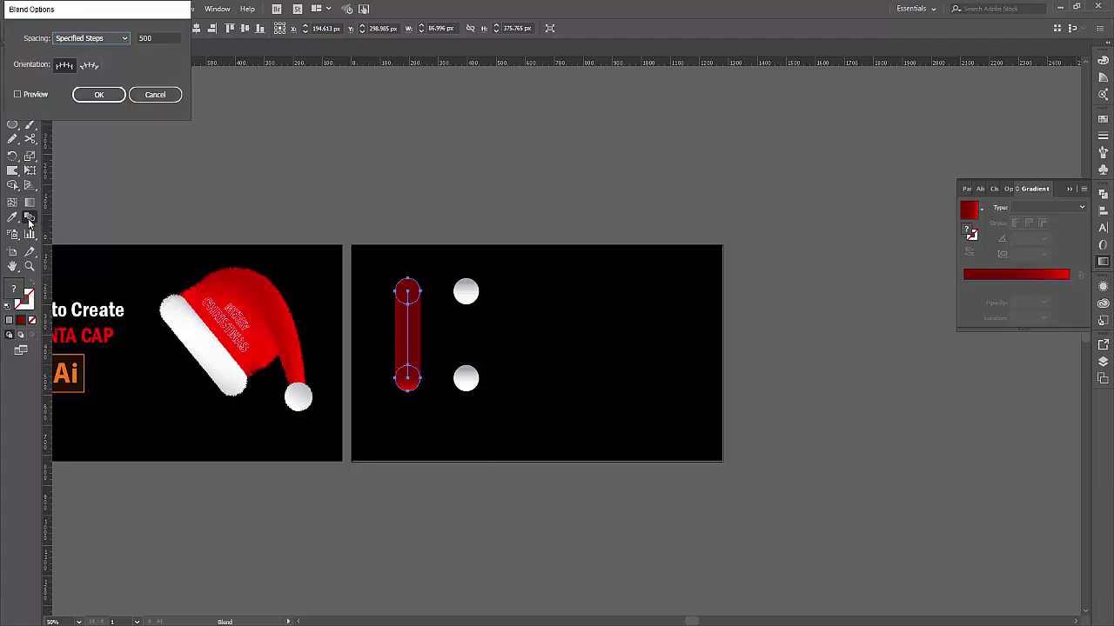
{"action": "left_click", "coordinate": [119, 38]}
{"action": "left_click", "coordinate": [105, 67]}
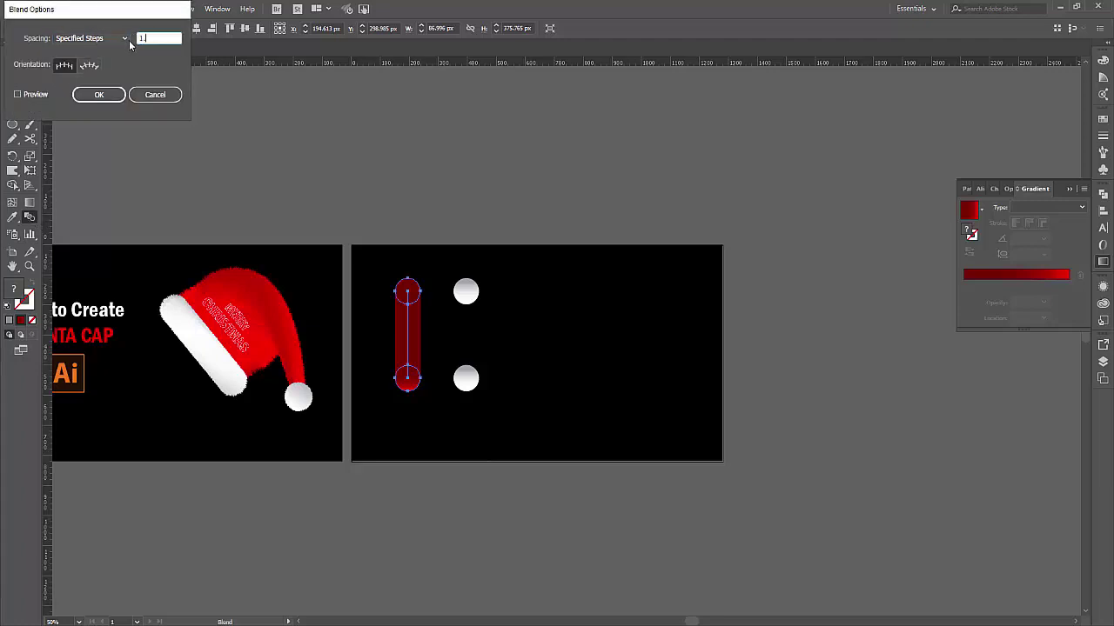
{"action": "left_click", "coordinate": [111, 95]}
Blend the two white circles into a white pill and move it beside the red one.
{"action": "left_click", "coordinate": [351, 176]}
{"action": "key", "text": "z"}
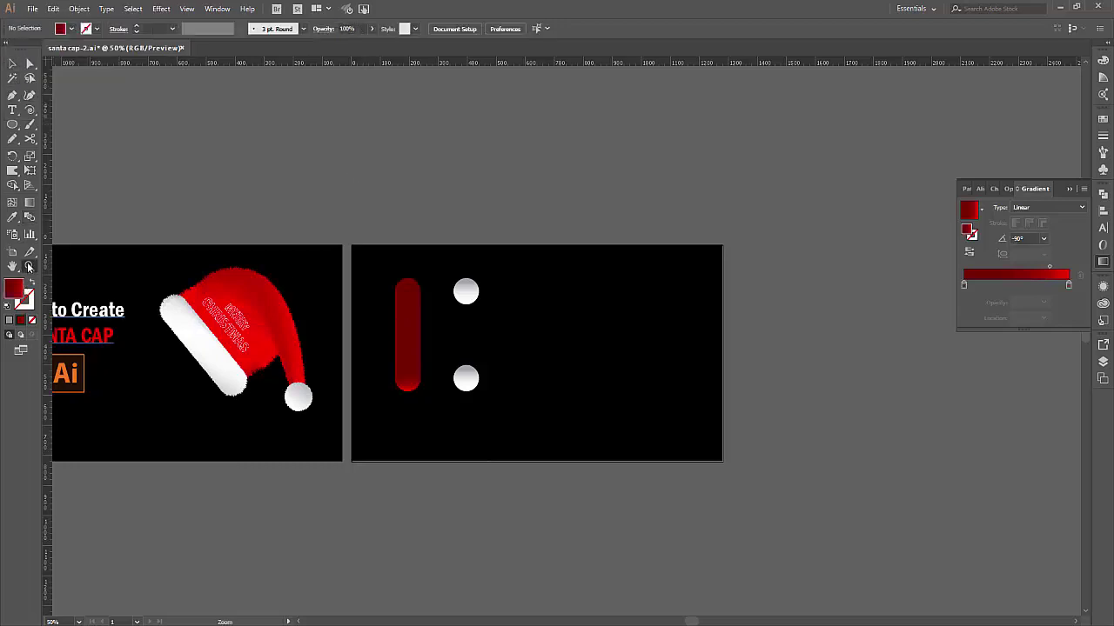
{"action": "left_click_drag", "start_coordinate": [304, 244], "coordinate": [764, 467]}
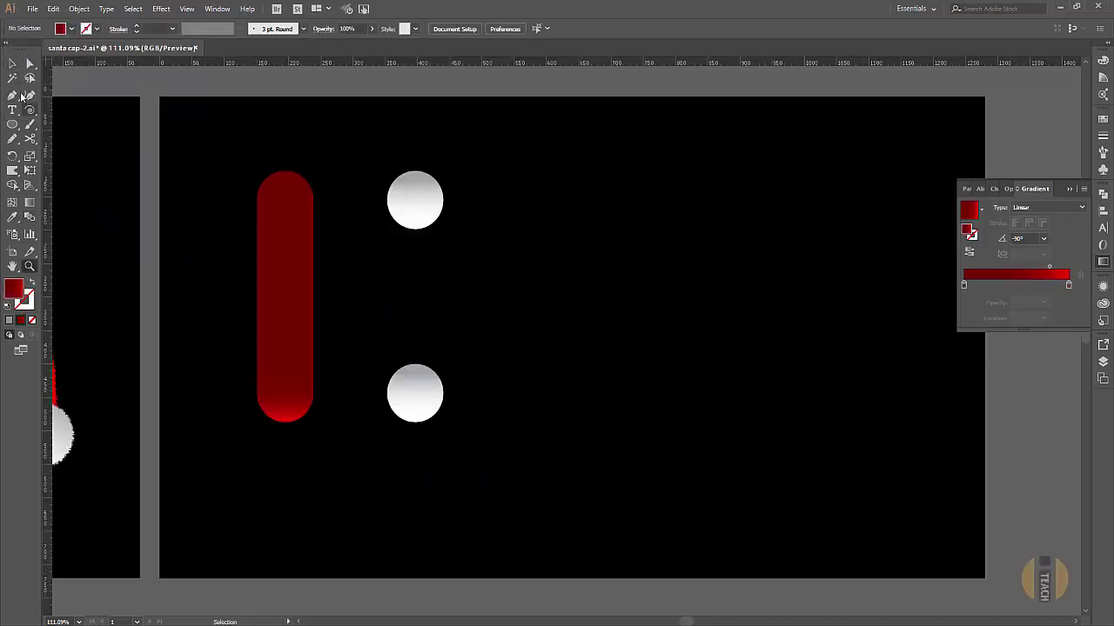
{"action": "key", "text": "v"}
{"action": "left_click", "coordinate": [426, 212]}
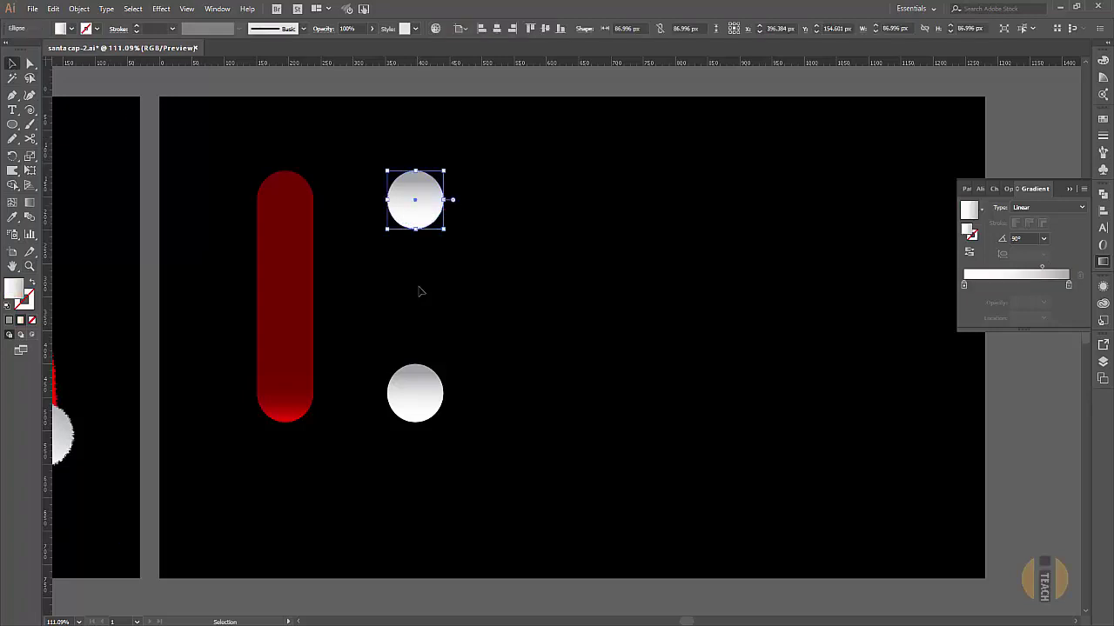
{"action": "left_click", "coordinate": [425, 391], "text": "shift"}
{"action": "left_click", "coordinate": [29, 218]}
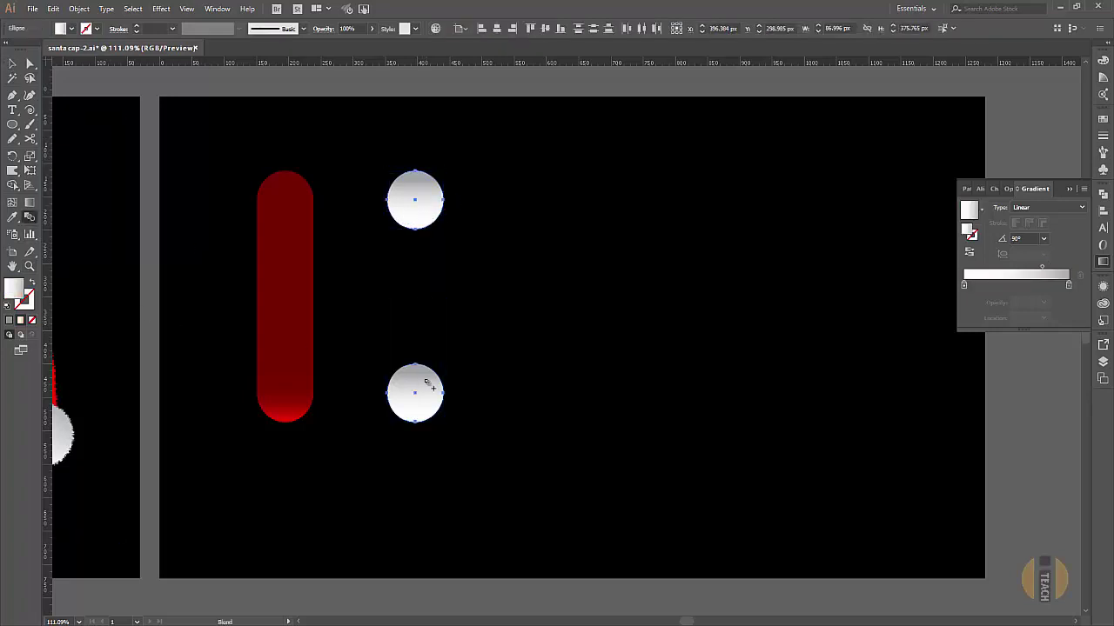
{"action": "left_click", "coordinate": [427, 383]}
{"action": "left_click", "coordinate": [12, 64]}
{"action": "left_click", "coordinate": [336, 167]}
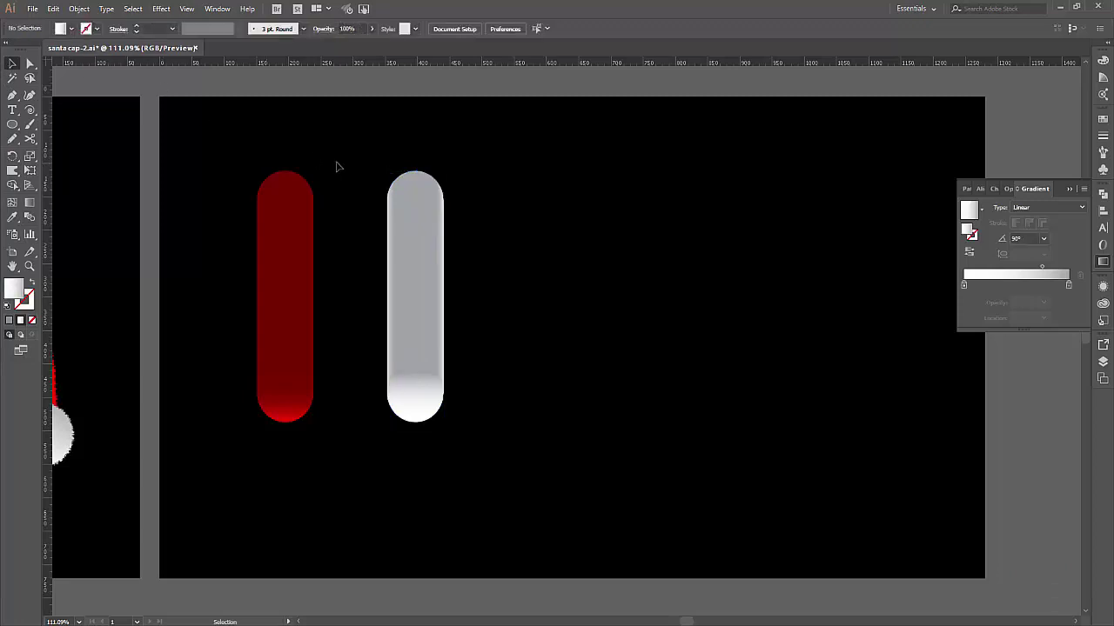
{"action": "mouse_move", "coordinate": [410, 266]}
{"action": "left_mouse_down"}
{"action": "mouse_move", "coordinate": [360, 276]}
{"action": "mouse_move", "coordinate": [583, 340]}
{"action": "mouse_move", "coordinate": [573, 249]}
{"action": "mouse_move", "coordinate": [507, 489]}
{"action": "left_mouse_up"}
Copy both pills below the artboard, nudge the white pill aside, and zoom in.
{"action": "scroll", "coordinate": [433, 276], "scroll_direction": "down", "scroll_amount": 2}
{"action": "left_click", "coordinate": [508, 250], "text": "shift"}
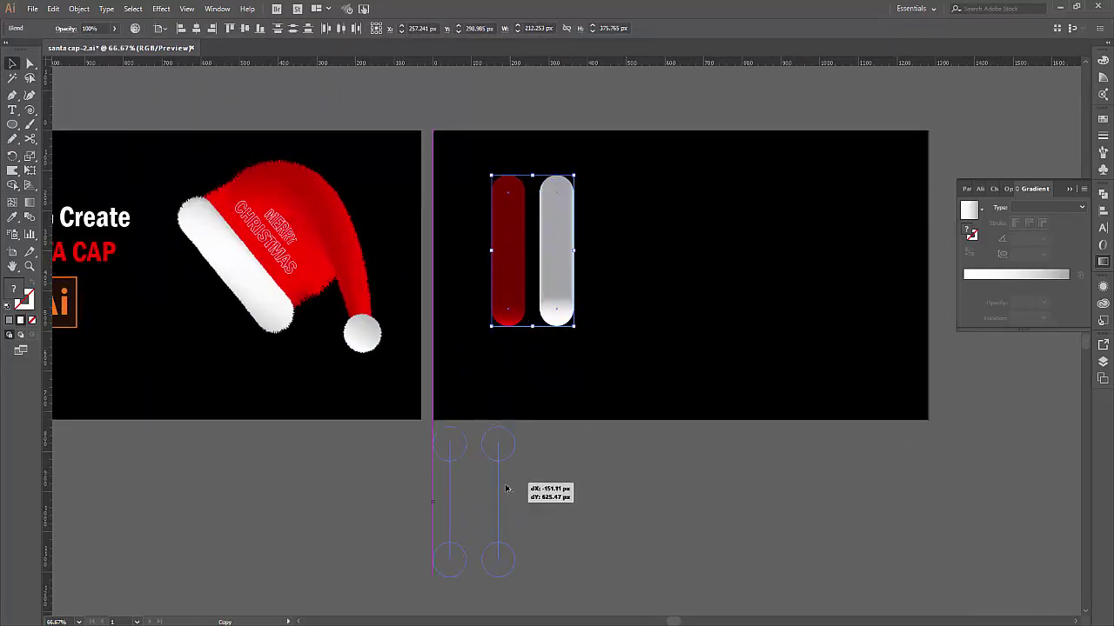
{"action": "left_click_drag", "start_coordinate": [509, 277], "coordinate": [698, 276]}
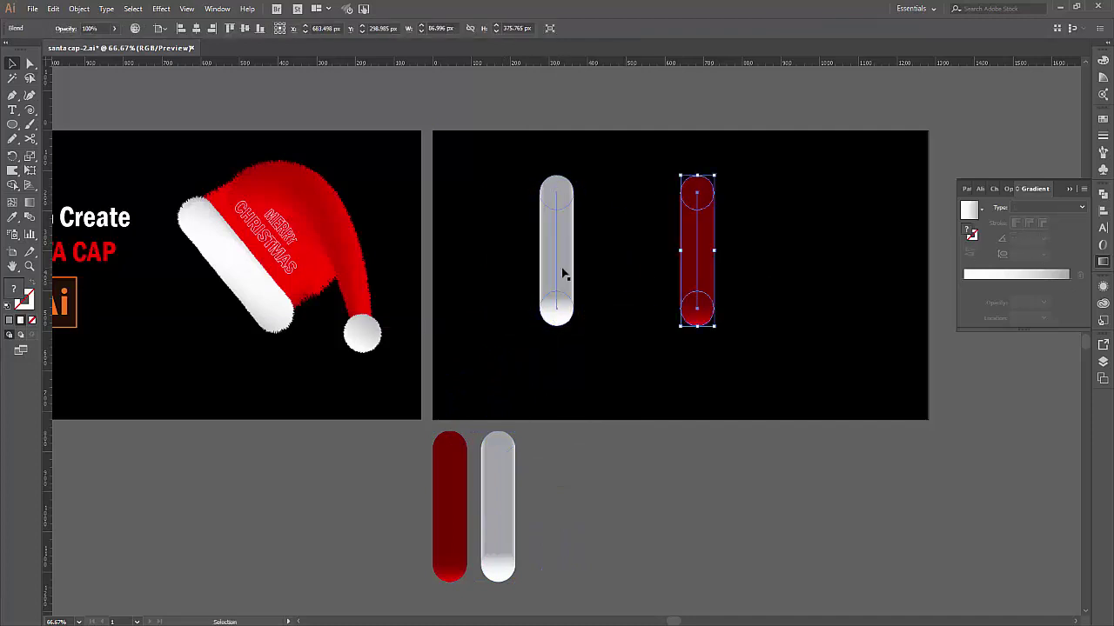
{"action": "left_click_drag", "start_coordinate": [562, 275], "coordinate": [548, 292]}
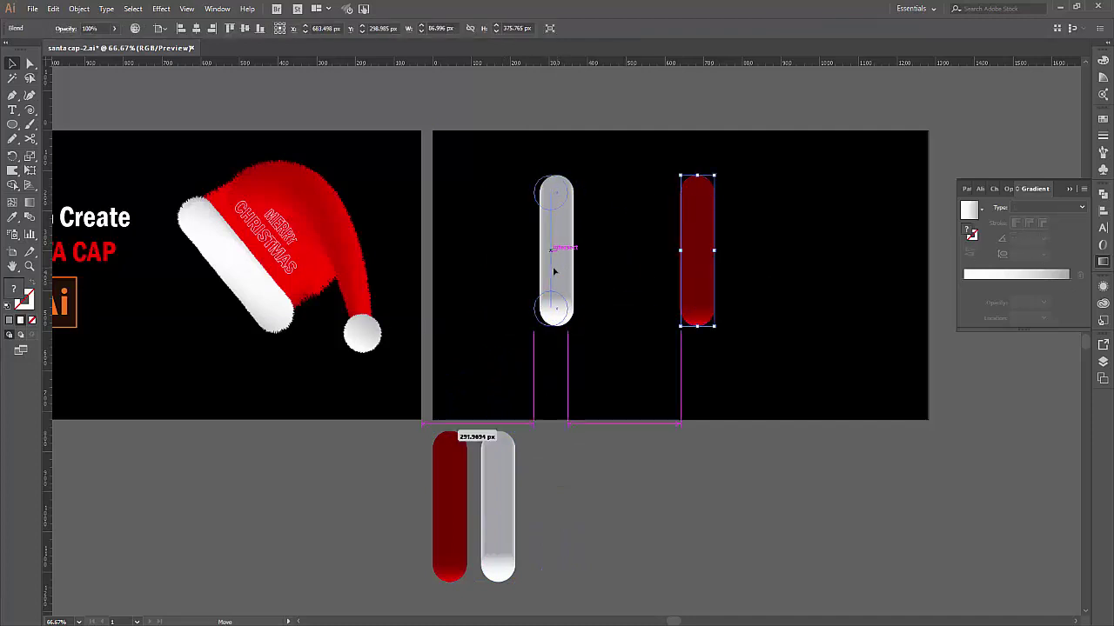
{"action": "left_click", "coordinate": [29, 268]}
{"action": "left_click_drag", "start_coordinate": [165, 156], "coordinate": [822, 410]}
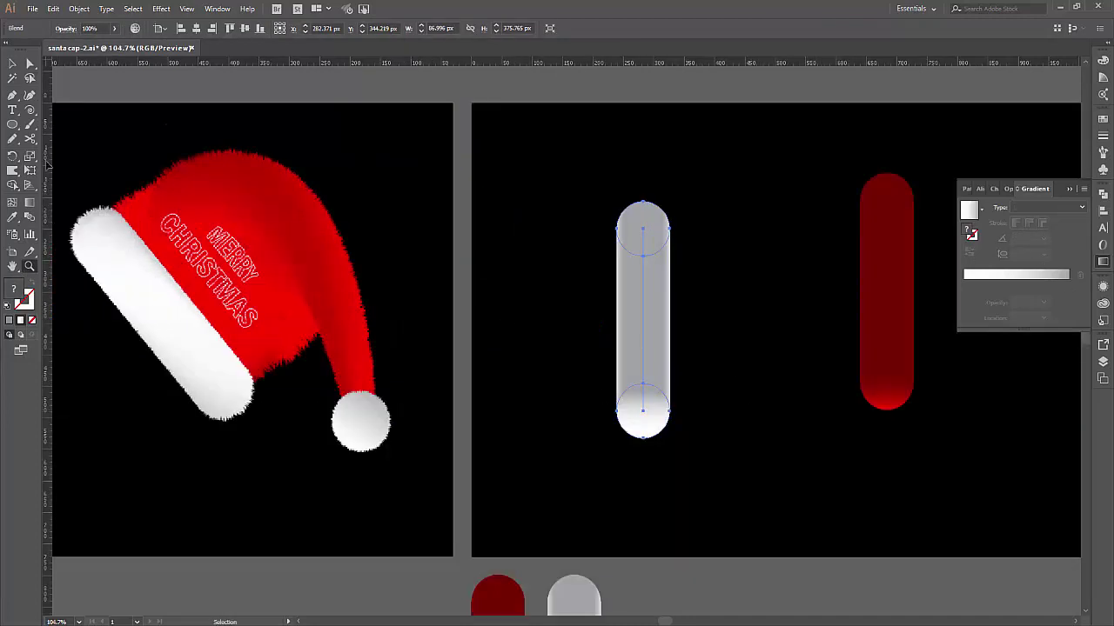
Apply Roughen to the white pill at 14% size with detail raised to 93/in.
{"action": "left_click", "coordinate": [12, 65]}
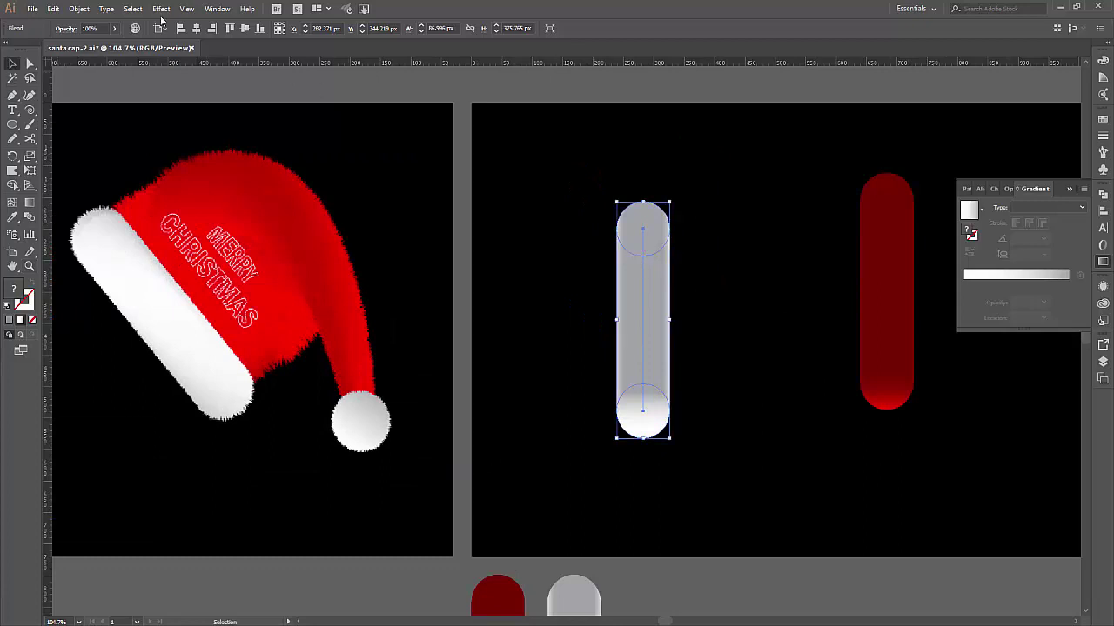
{"action": "left_click", "coordinate": [161, 8]}
{"action": "left_click", "coordinate": [317, 132]}
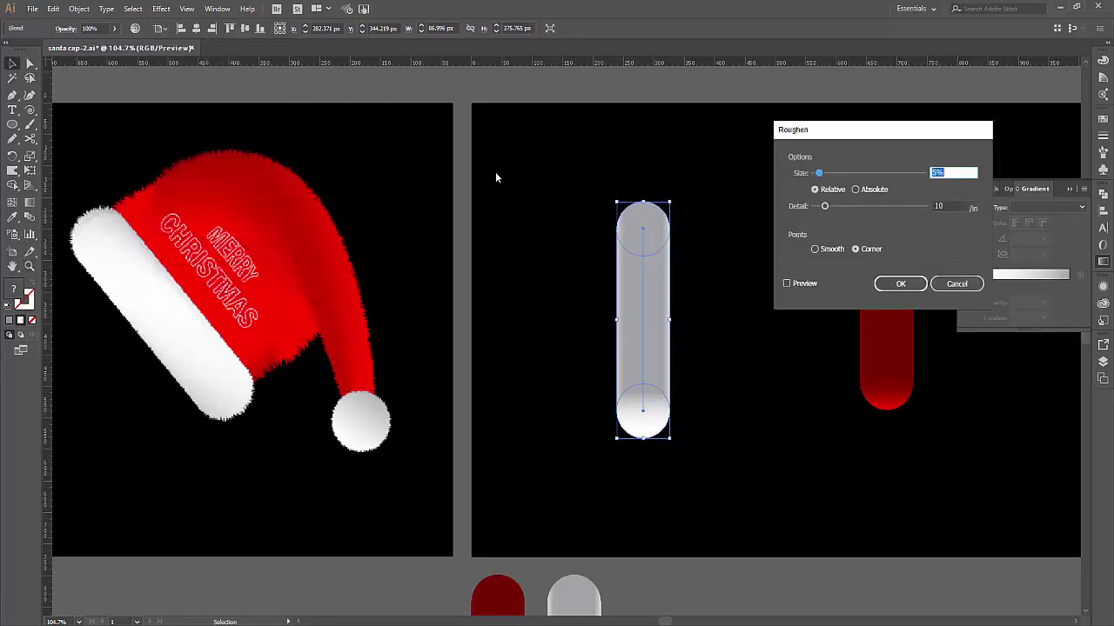
{"action": "left_click", "coordinate": [787, 284]}
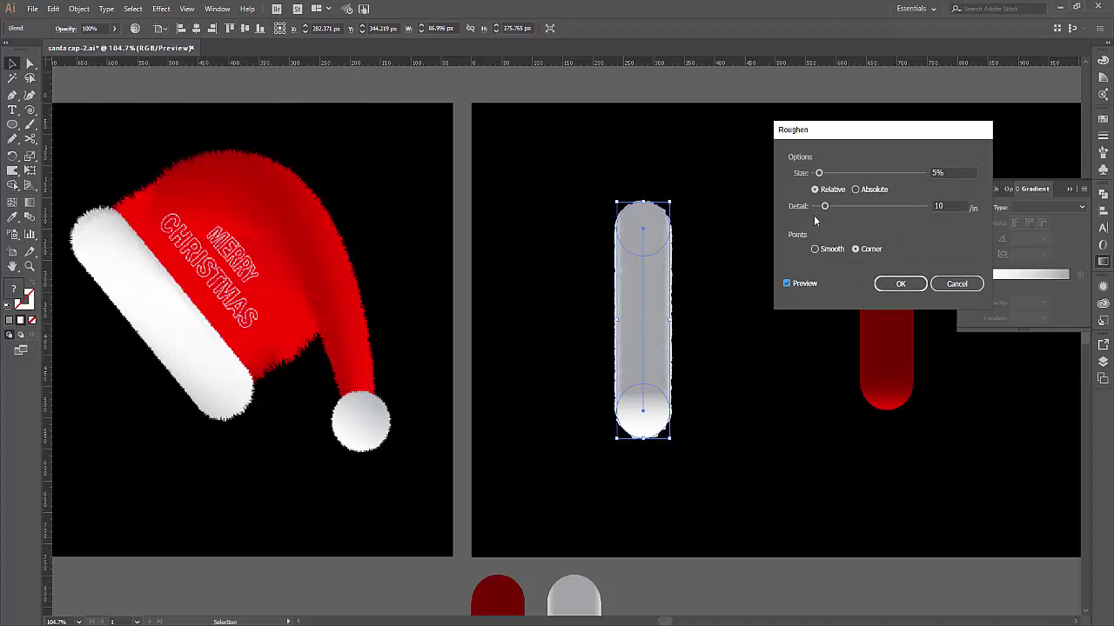
{"action": "left_click_drag", "start_coordinate": [819, 173], "coordinate": [830, 174]}
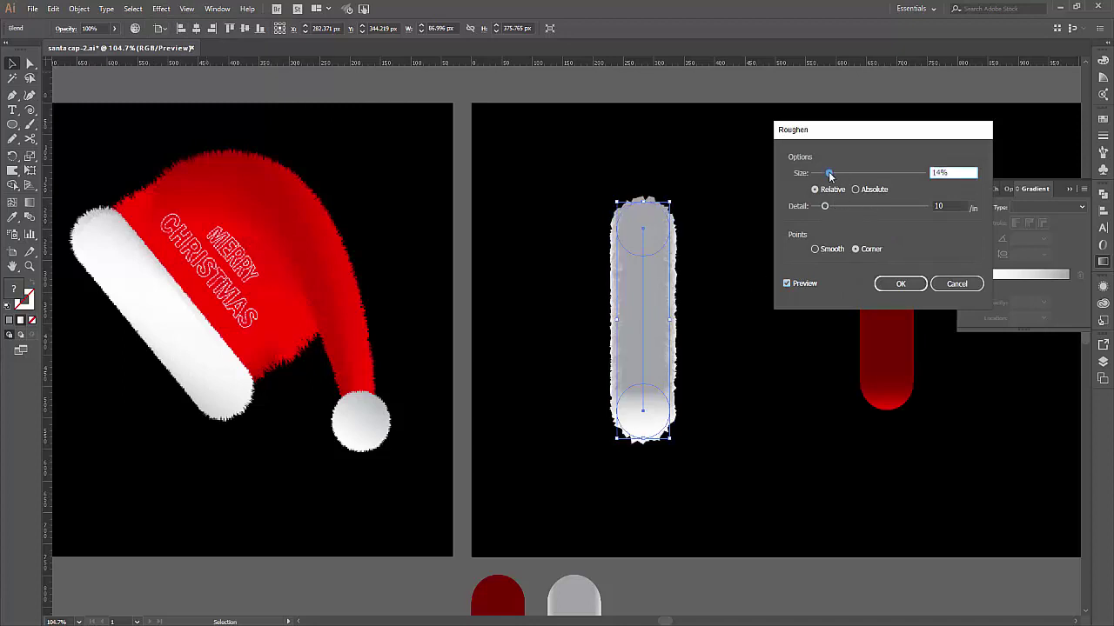
{"action": "left_click", "coordinate": [900, 207]}
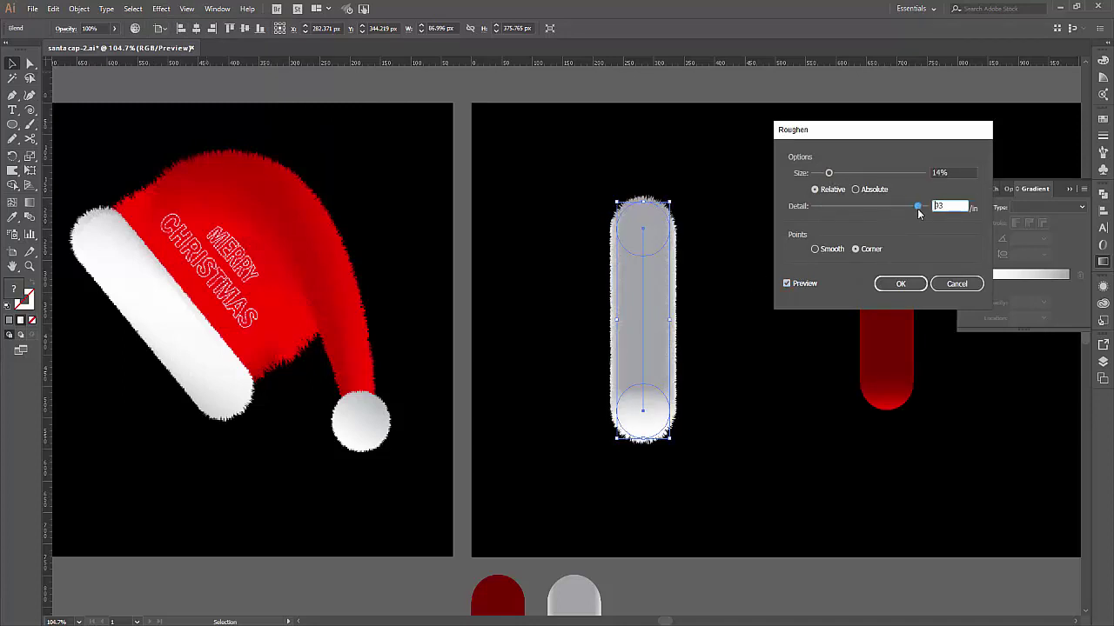
{"action": "left_click", "coordinate": [900, 284]}
{"action": "left_click", "coordinate": [684, 253]}
Give the white blend's top circle a smaller radial gradient.
{"action": "left_click", "coordinate": [657, 246]}
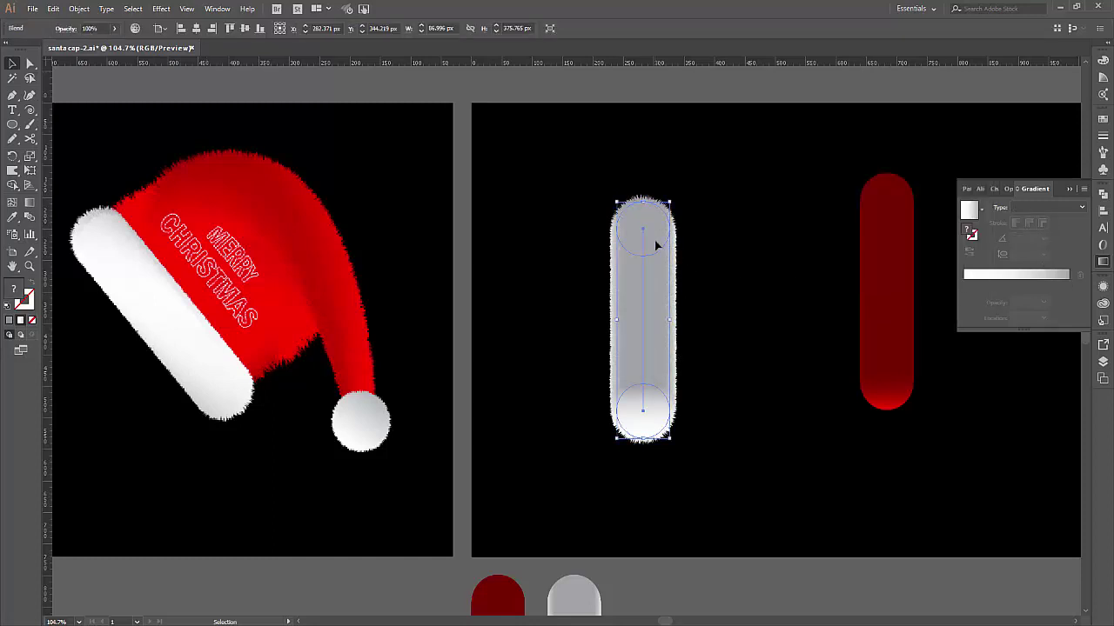
{"action": "left_click", "coordinate": [61, 87]}
{"action": "left_click", "coordinate": [30, 63]}
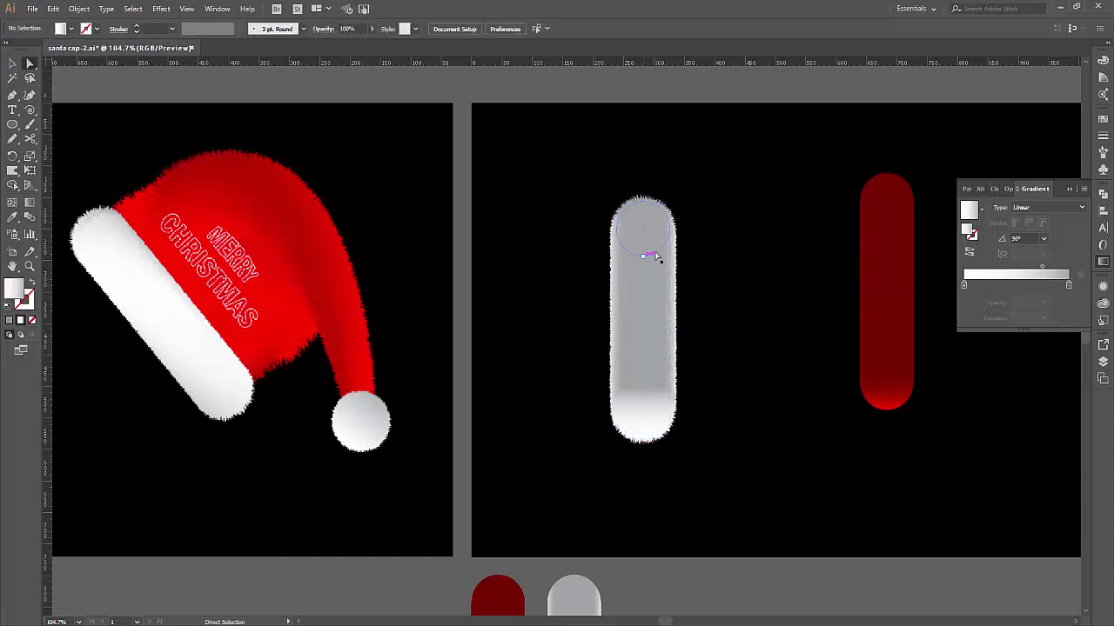
{"action": "left_click", "coordinate": [663, 247]}
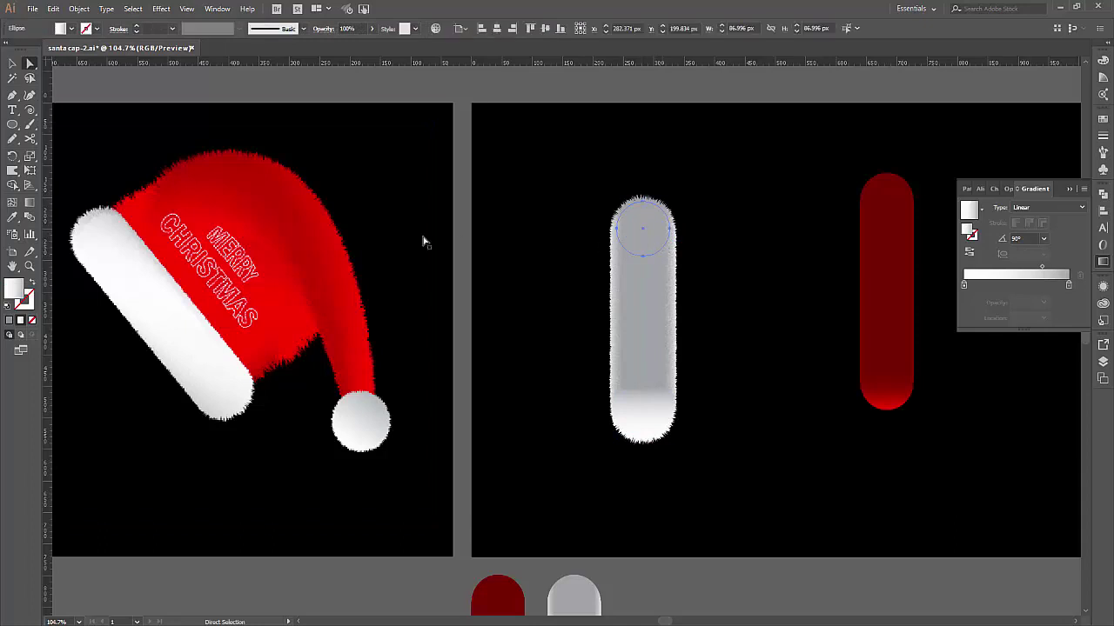
{"action": "left_click", "coordinate": [30, 201]}
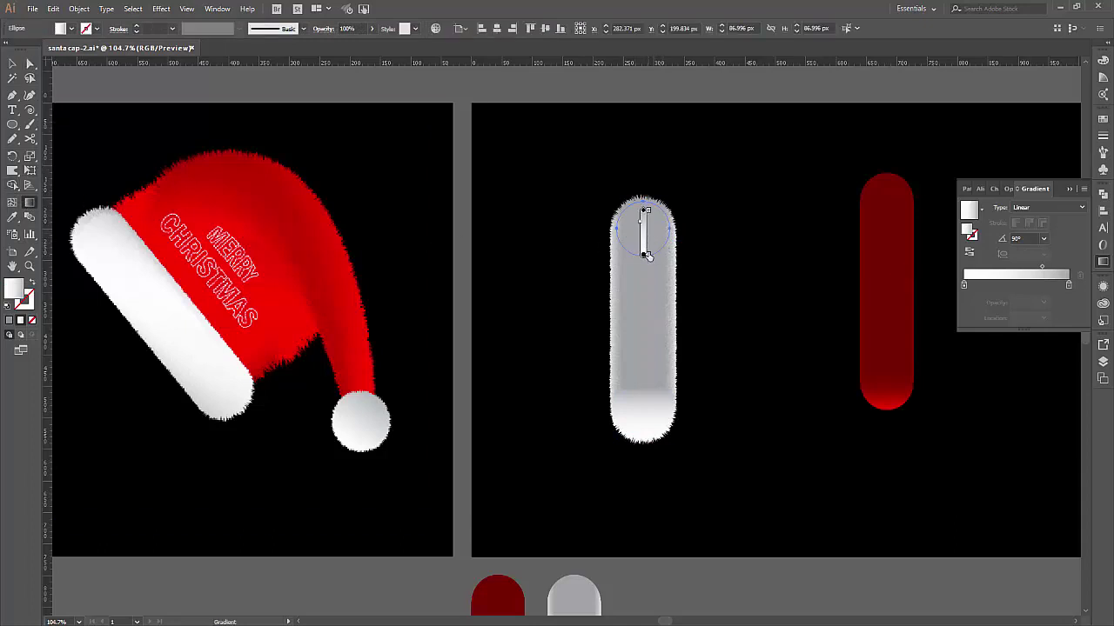
{"action": "left_click", "coordinate": [647, 233]}
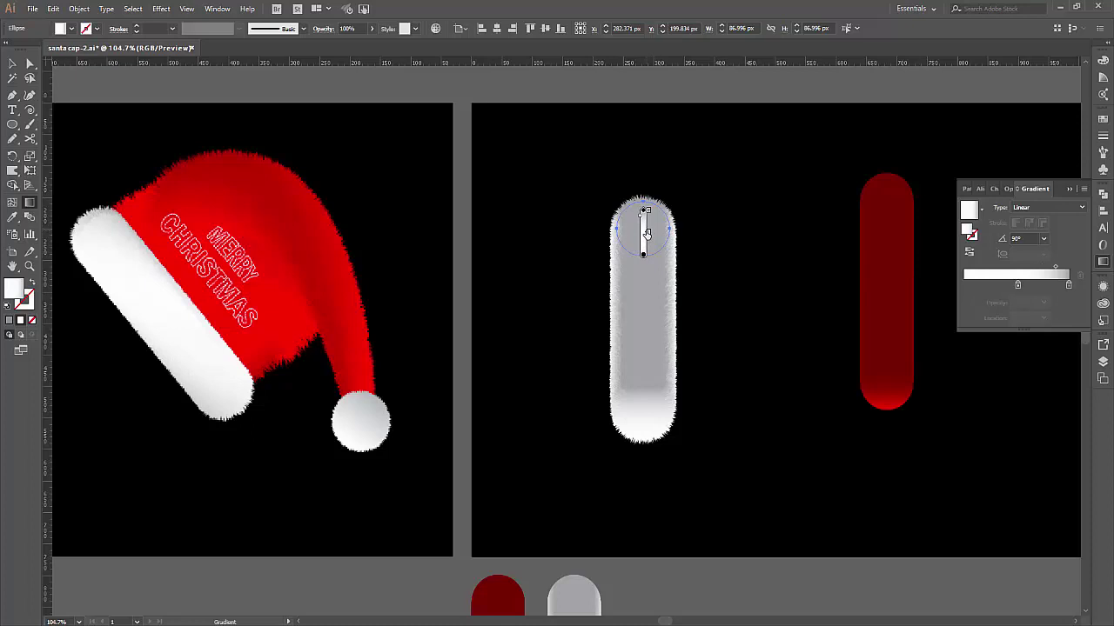
{"action": "left_click", "coordinate": [1048, 207]}
{"action": "left_click", "coordinate": [1035, 230]}
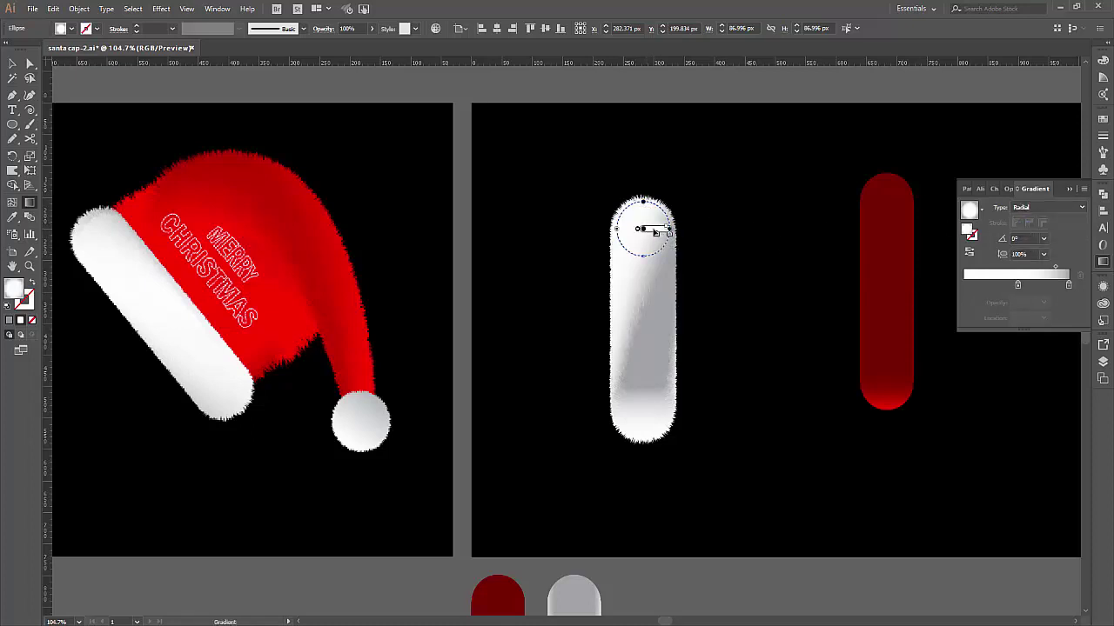
{"action": "mouse_move", "coordinate": [657, 235]}
{"action": "left_mouse_down"}
{"action": "mouse_move", "coordinate": [708, 250]}
{"action": "mouse_move", "coordinate": [681, 230]}
{"action": "left_mouse_up"}
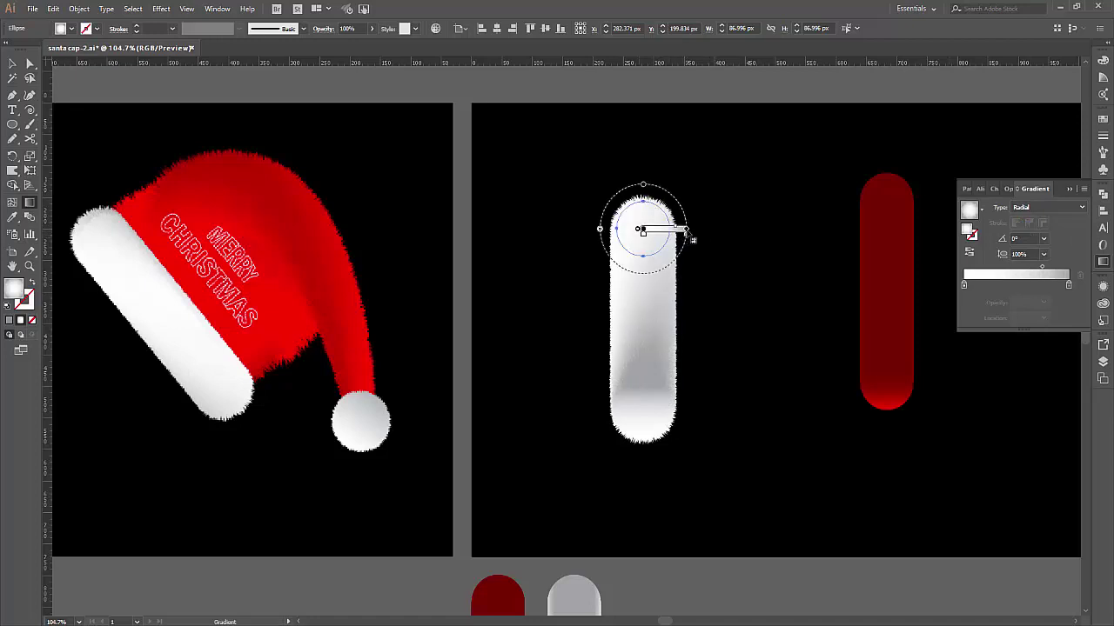
{"action": "left_click_drag", "start_coordinate": [688, 231], "coordinate": [672, 232]}
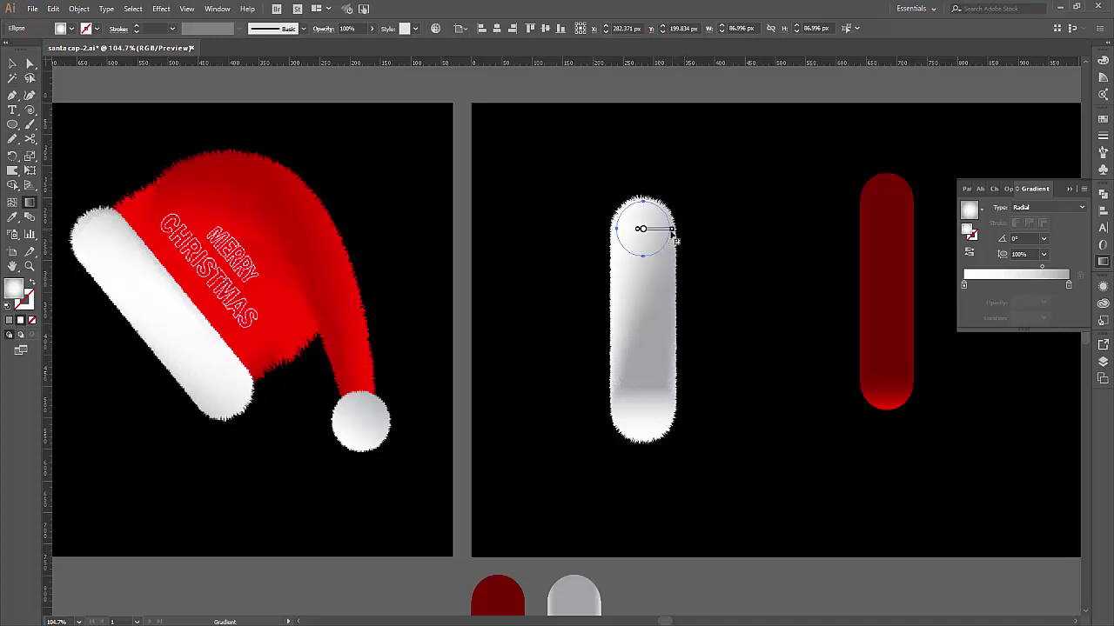
Switch the white blend's bottom circle to a radial gradient.
{"action": "left_click", "coordinate": [29, 63]}
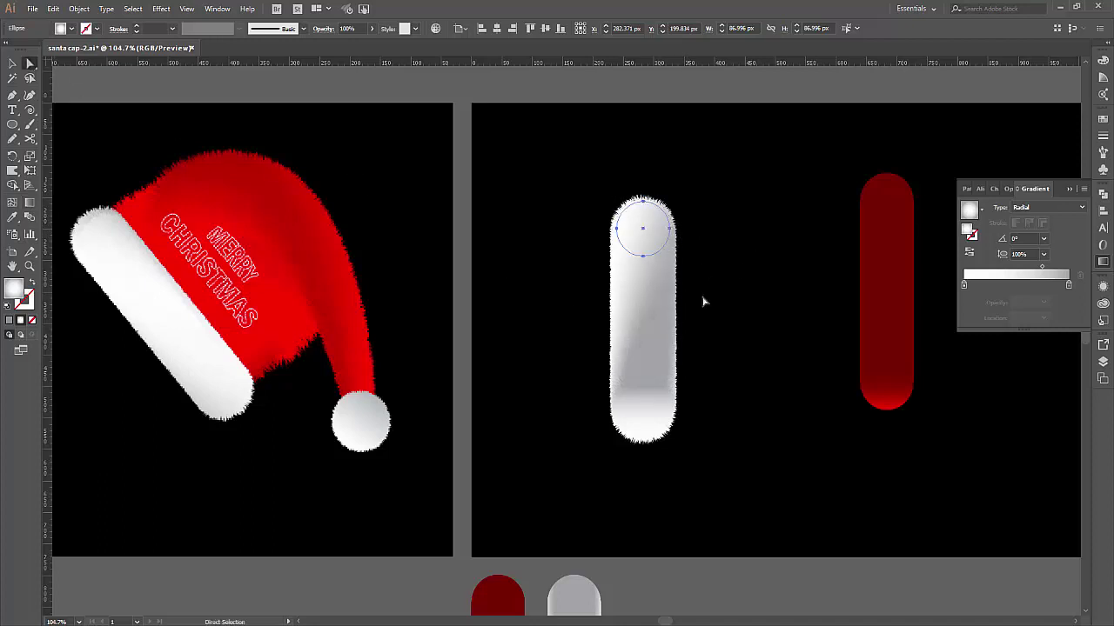
{"action": "left_click", "coordinate": [663, 407]}
{"action": "left_click", "coordinate": [1082, 207]}
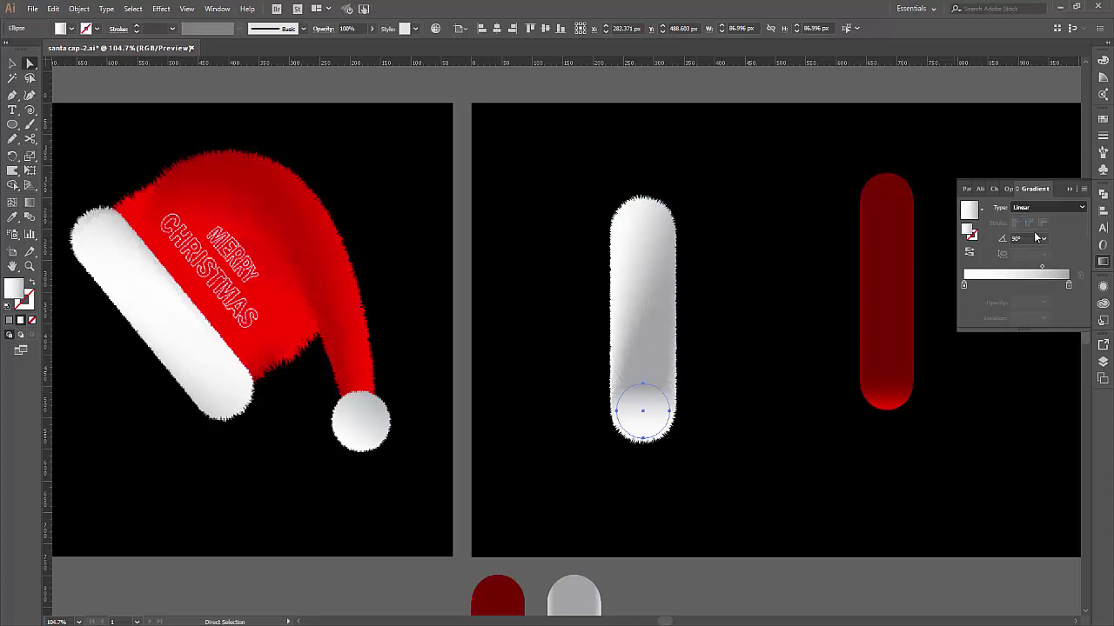
{"action": "left_click", "coordinate": [1040, 228]}
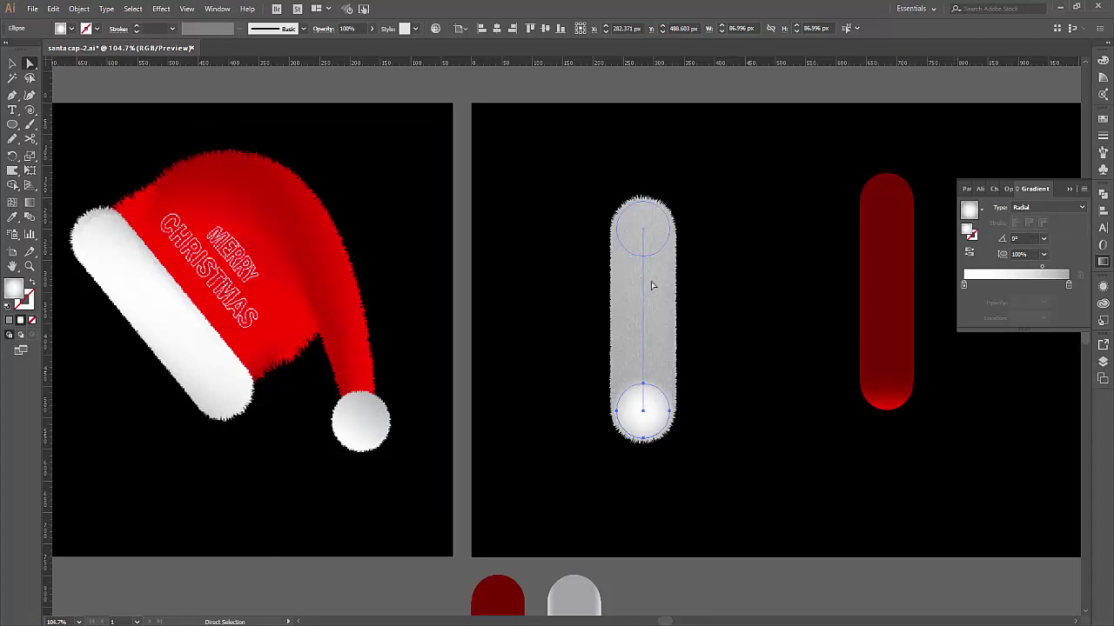
{"action": "key", "text": "v"}
{"action": "left_click", "coordinate": [185, 84]}
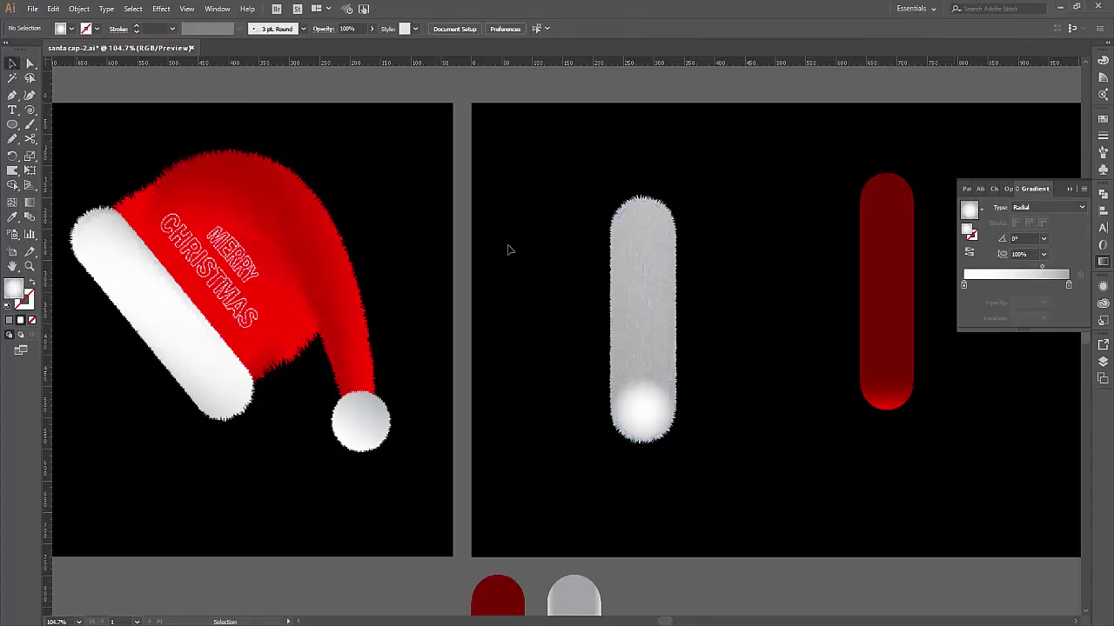
Resize and widen the bottom circle's radial white glow.
{"action": "left_click", "coordinate": [657, 373]}
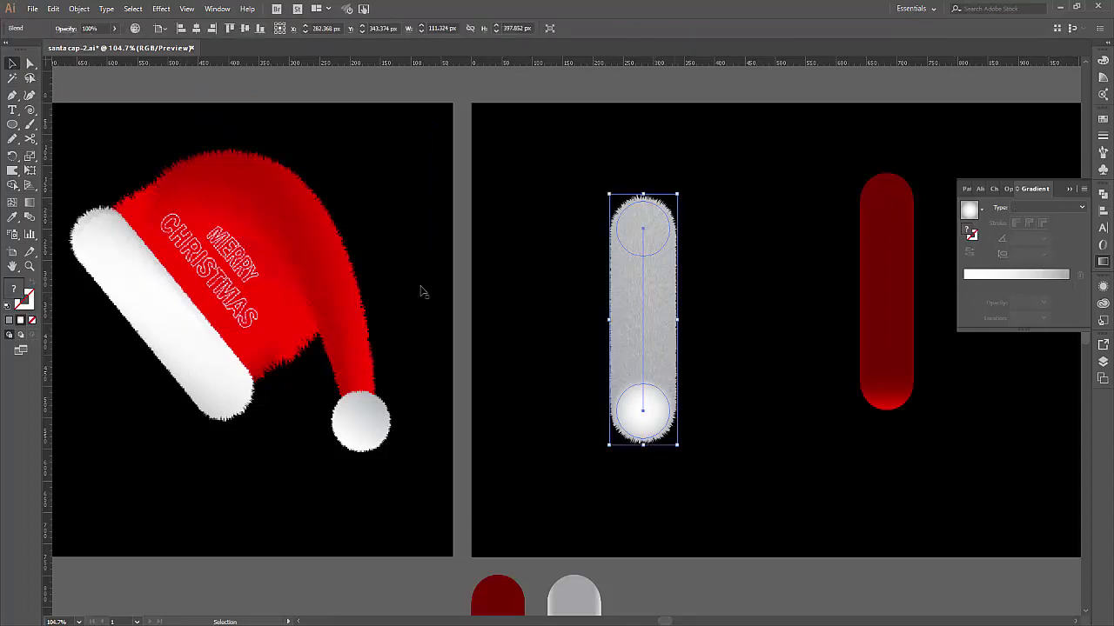
{"action": "key", "text": "a"}
{"action": "left_click", "coordinate": [648, 403]}
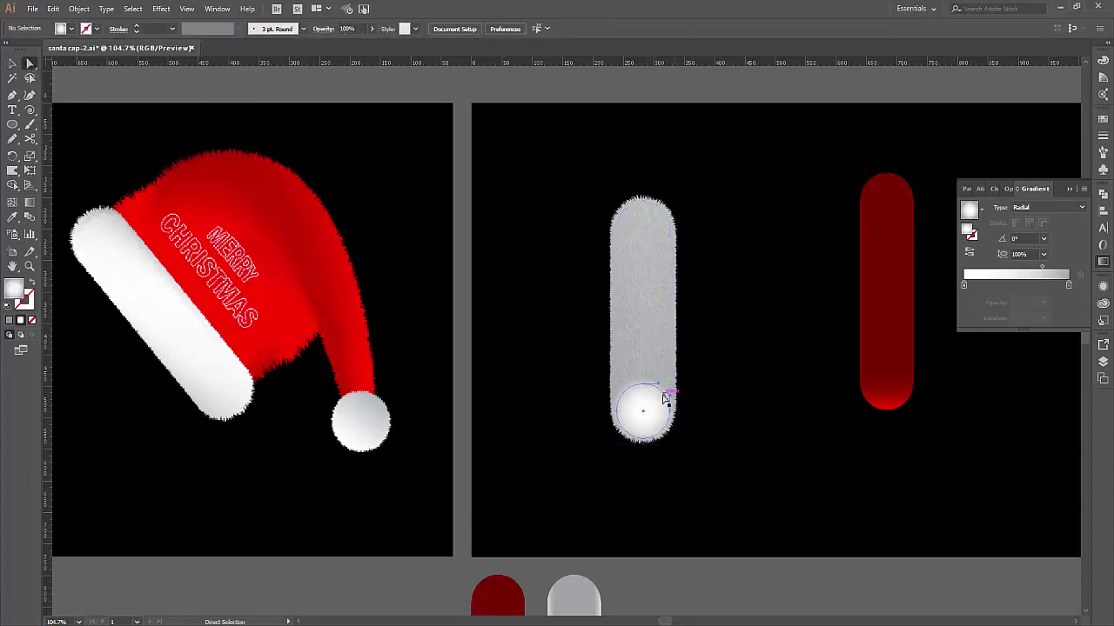
{"action": "key", "text": "g"}
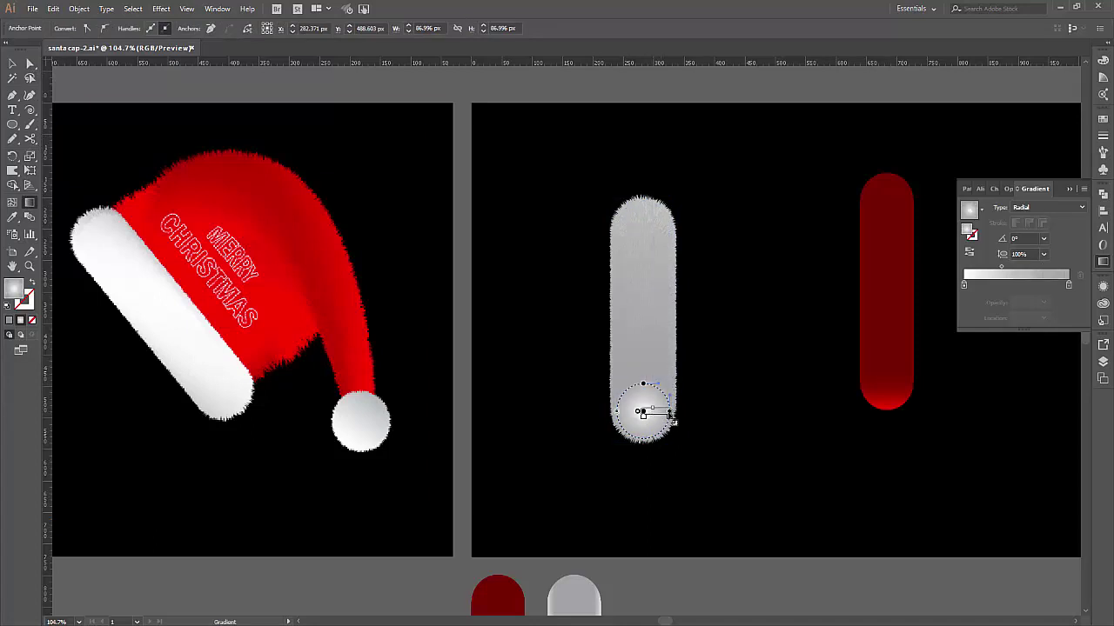
{"action": "left_click_drag", "start_coordinate": [670, 418], "coordinate": [682, 422]}
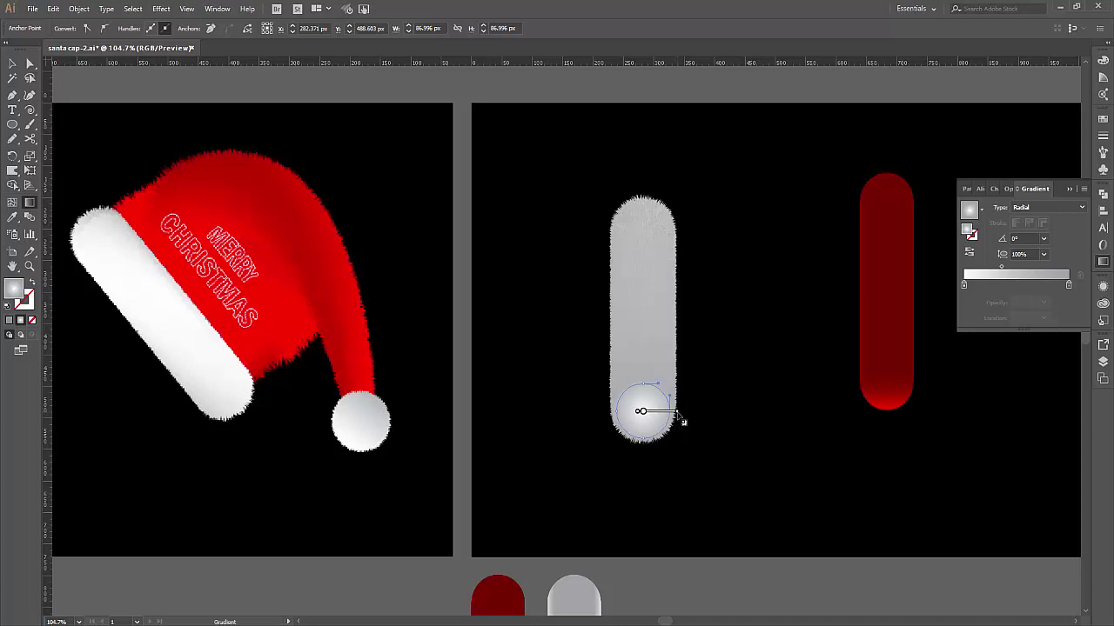
{"action": "left_click_drag", "start_coordinate": [682, 422], "coordinate": [667, 413]}
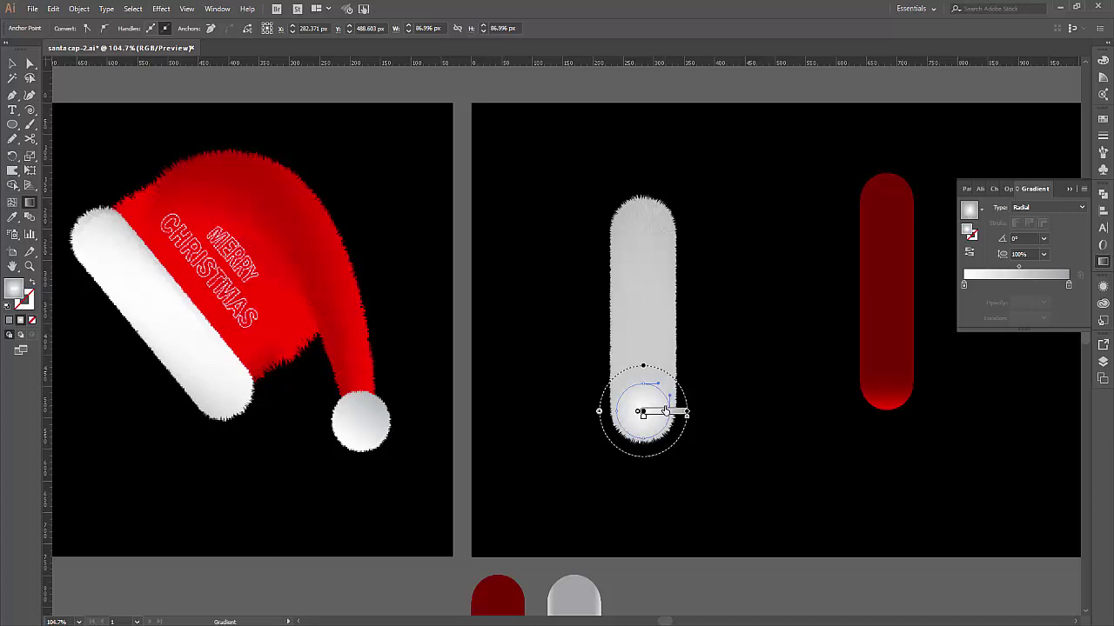
{"action": "left_click", "coordinate": [12, 63]}
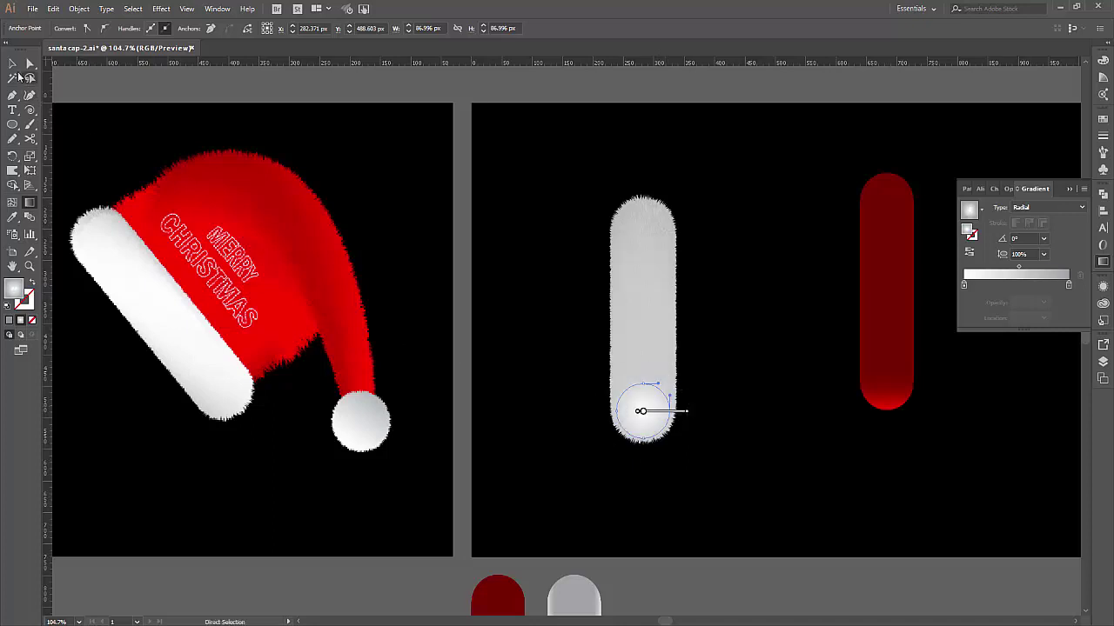
{"action": "left_click", "coordinate": [180, 83]}
Pencil a zigzag path right of the white capsule, then level its end anchor 32 px right.
{"action": "left_click", "coordinate": [645, 291]}
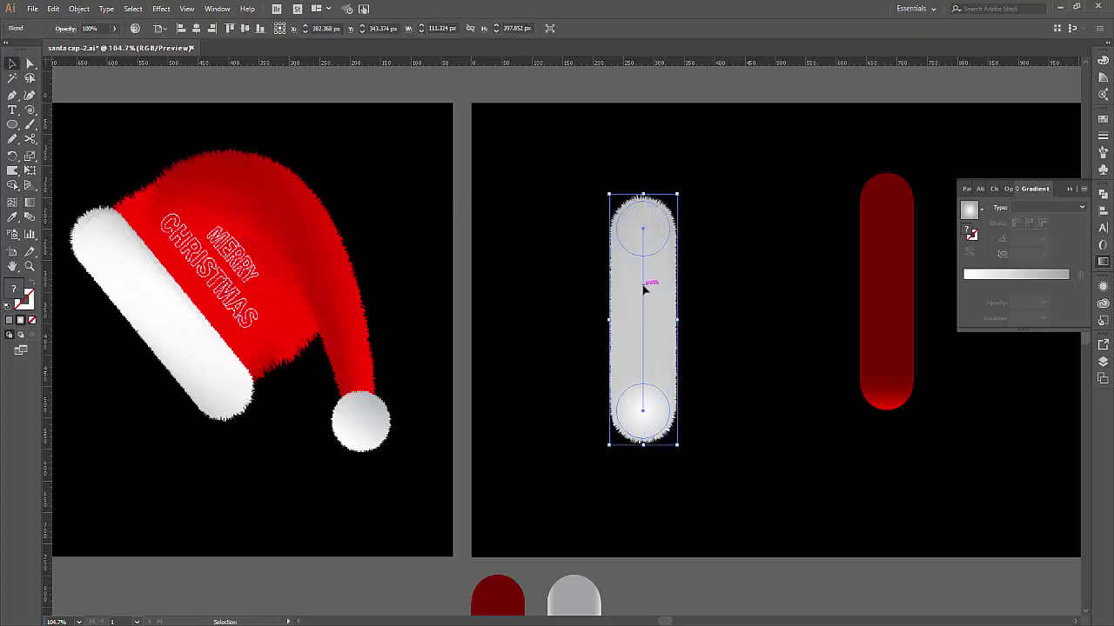
{"action": "left_click", "coordinate": [892, 271]}
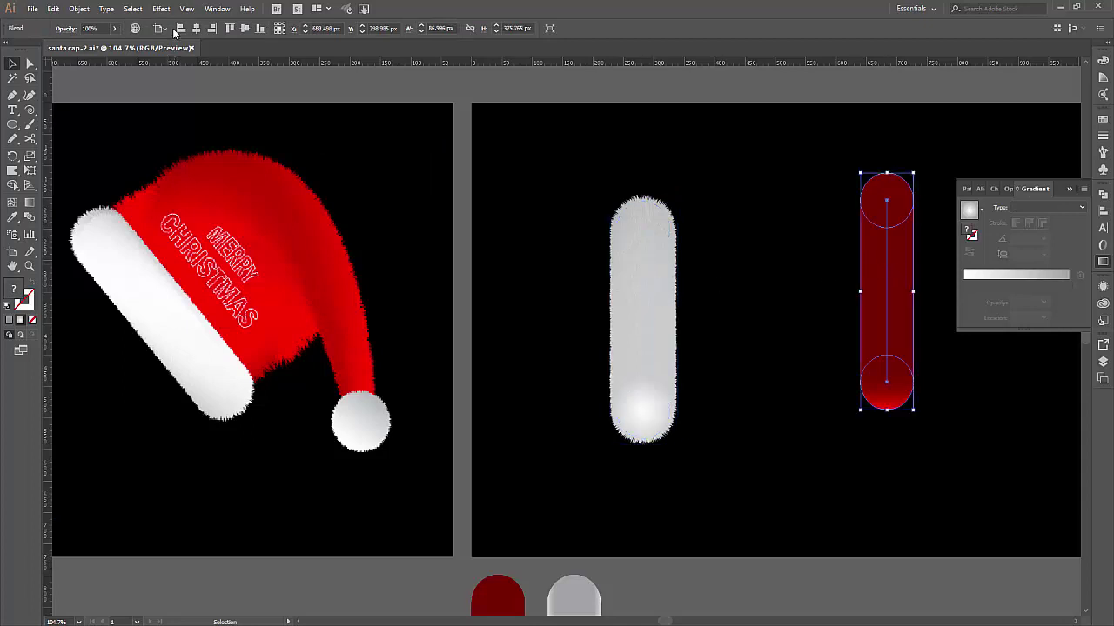
{"action": "left_click", "coordinate": [425, 84]}
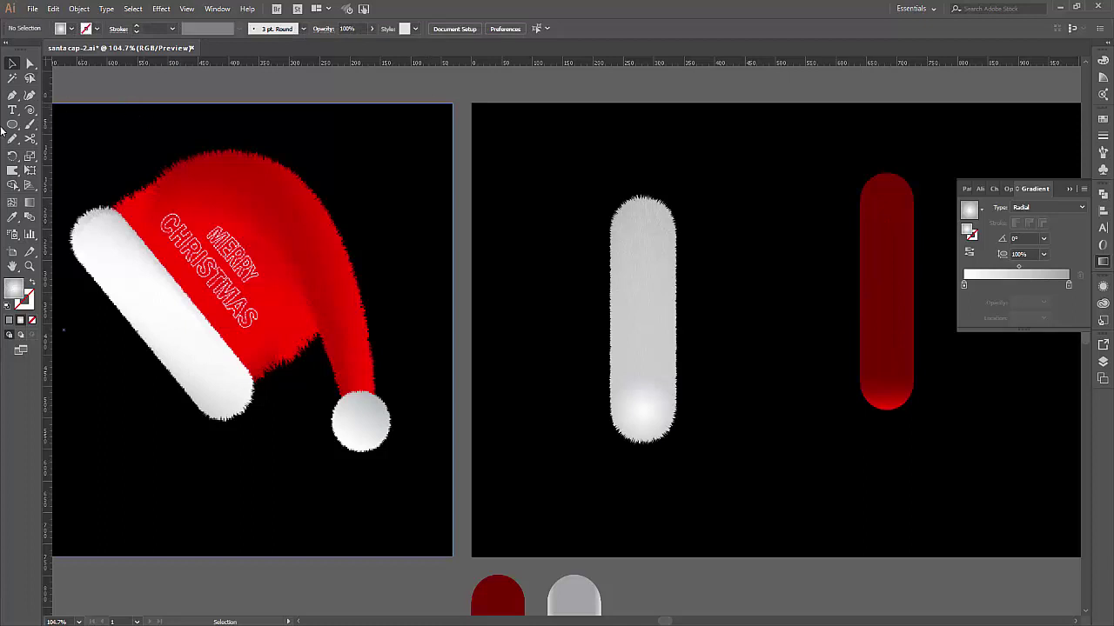
{"action": "left_click_drag", "start_coordinate": [13, 138], "coordinate": [79, 153]}
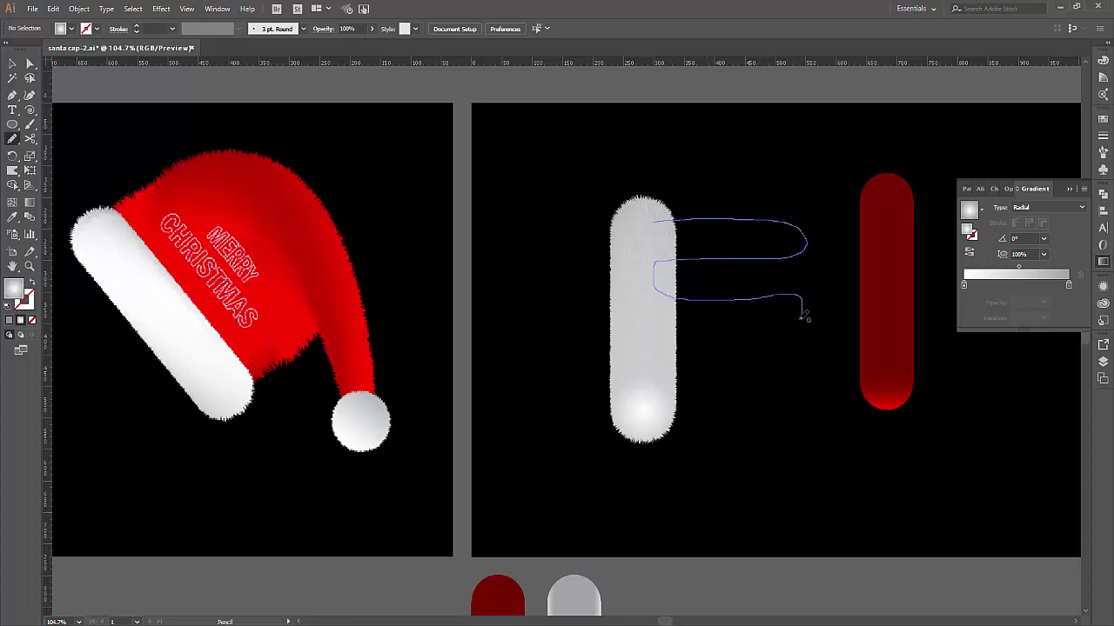
{"action": "mouse_move", "coordinate": [768, 335]}
{"action": "left_mouse_down"}
{"action": "mouse_move", "coordinate": [696, 338]}
{"action": "mouse_move", "coordinate": [706, 383]}
{"action": "left_mouse_up"}
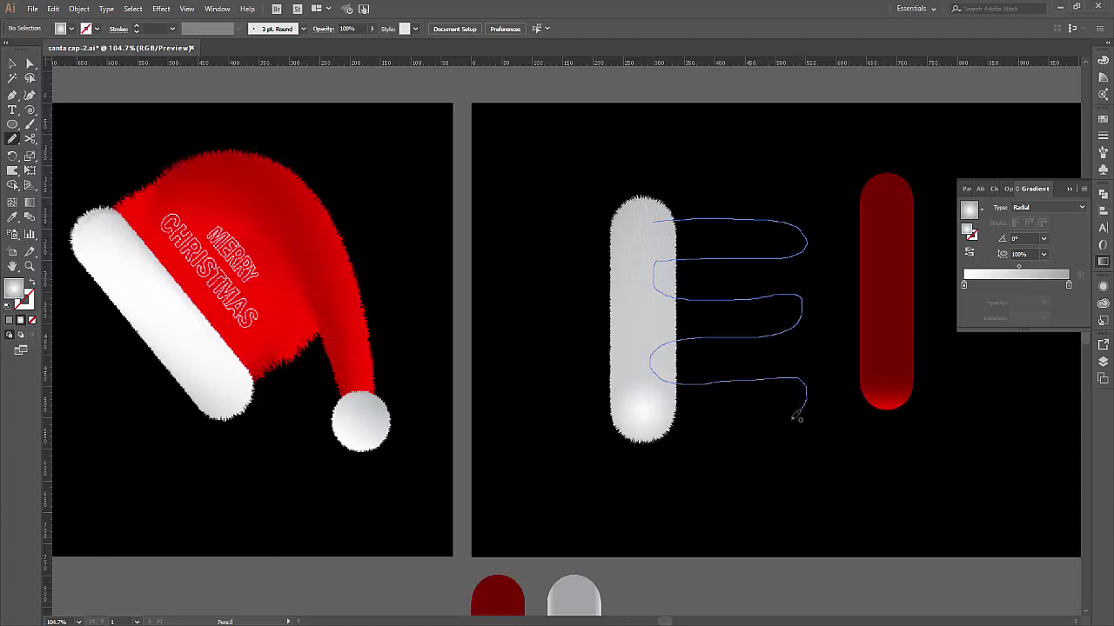
{"action": "left_click_drag", "start_coordinate": [674, 427], "coordinate": [630, 428]}
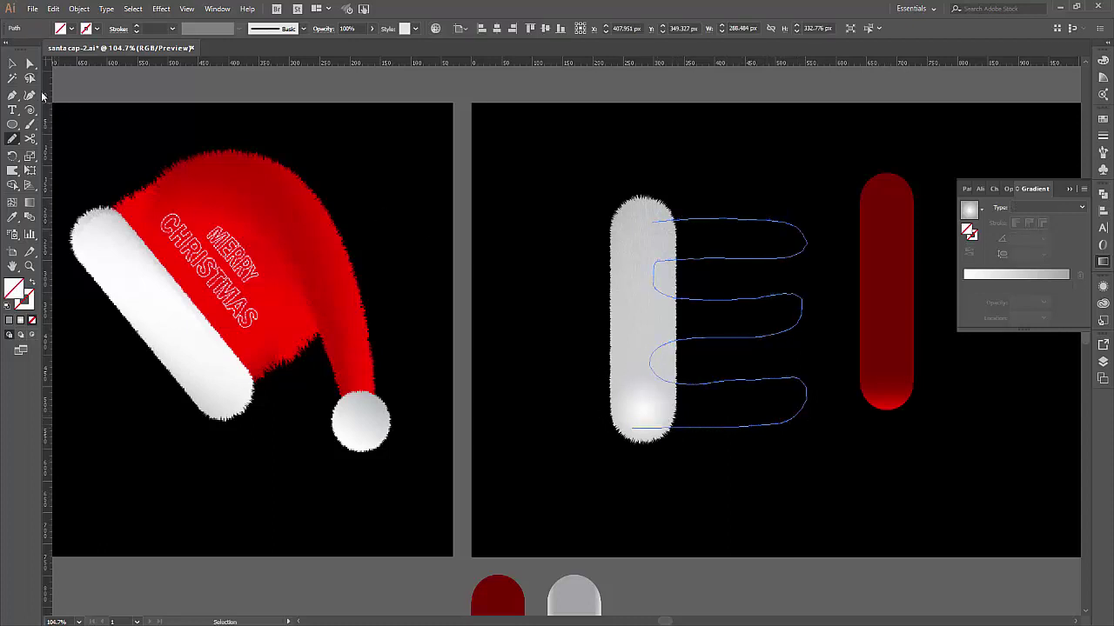
{"action": "left_click", "coordinate": [29, 64]}
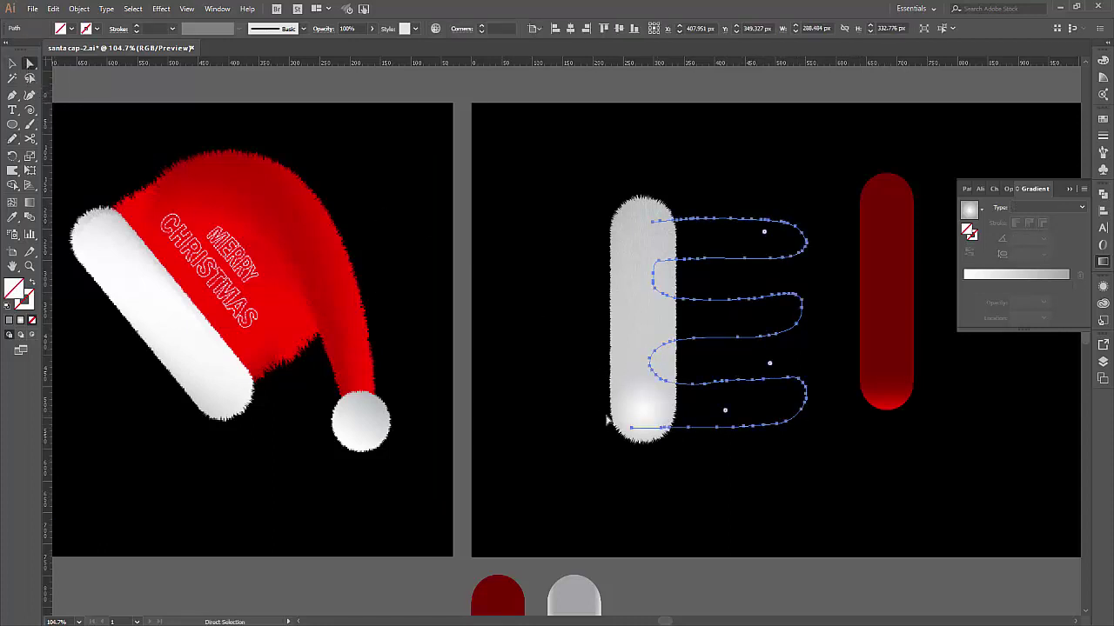
{"action": "left_click_drag", "start_coordinate": [630, 427], "coordinate": [651, 429]}
Switch to outline view to select the zigzag path, then return to full-colour preview.
{"action": "left_click", "coordinate": [13, 64]}
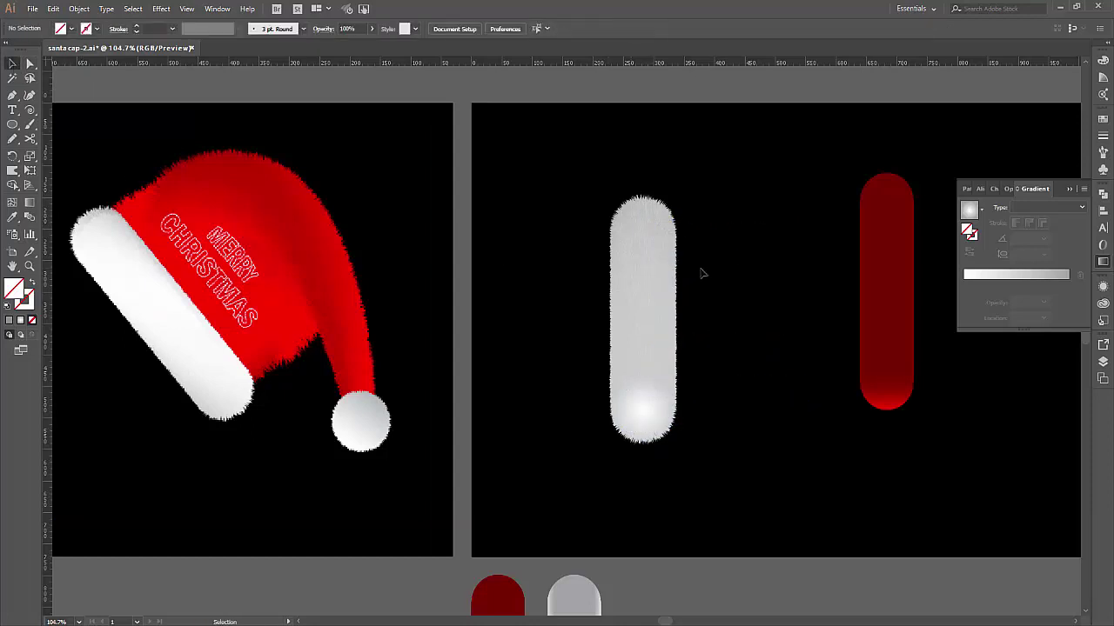
{"action": "left_click", "coordinate": [186, 9]}
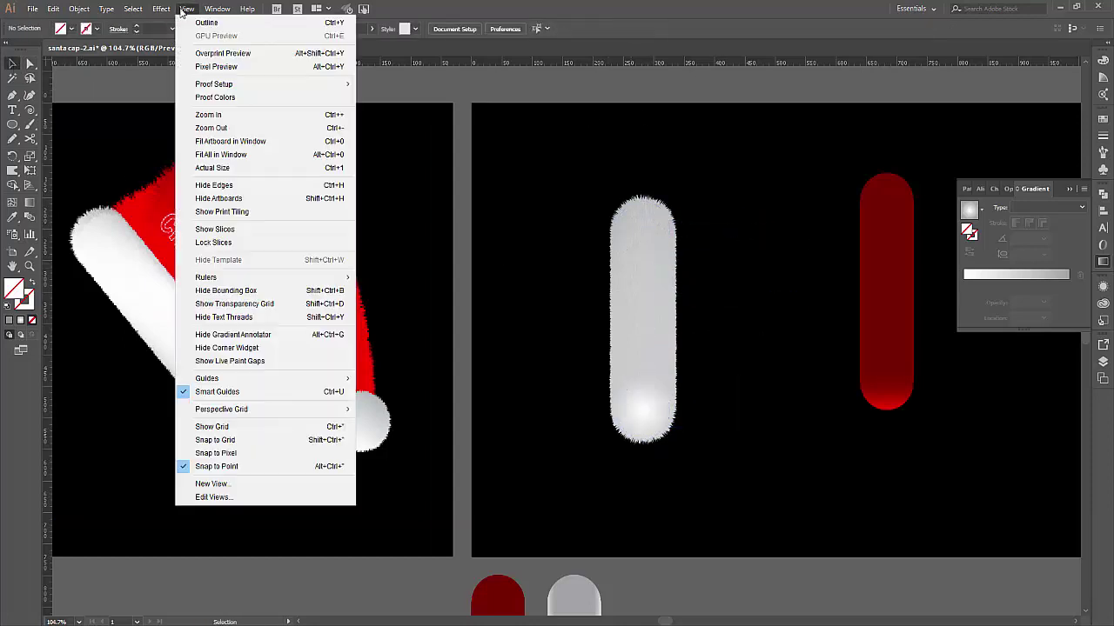
{"action": "left_click", "coordinate": [208, 19]}
{"action": "left_click", "coordinate": [733, 221]}
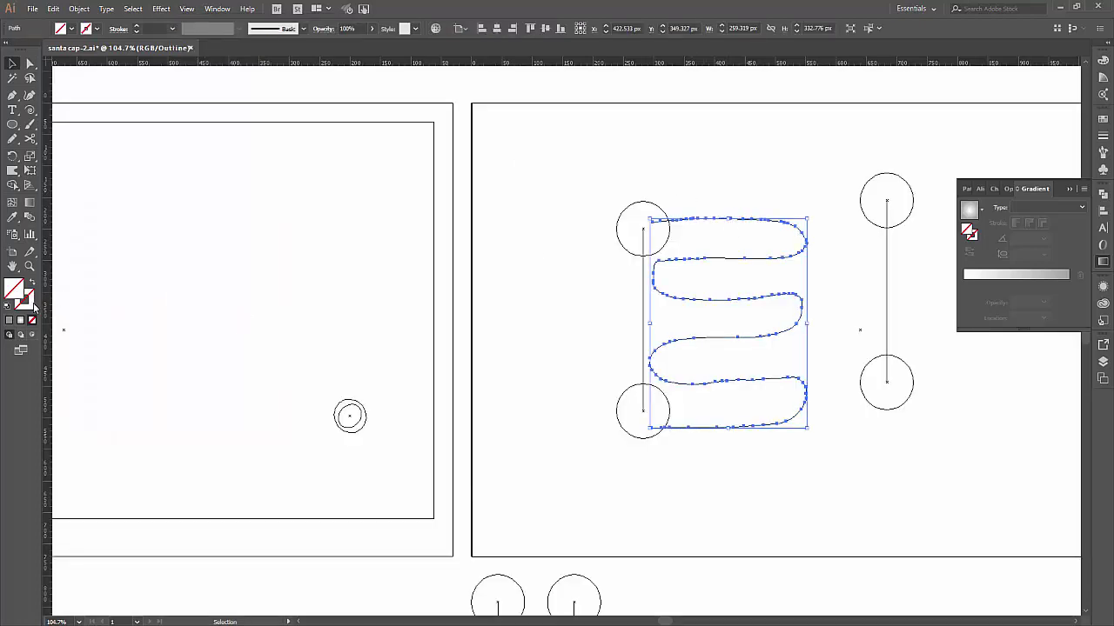
{"action": "left_click", "coordinate": [186, 9]}
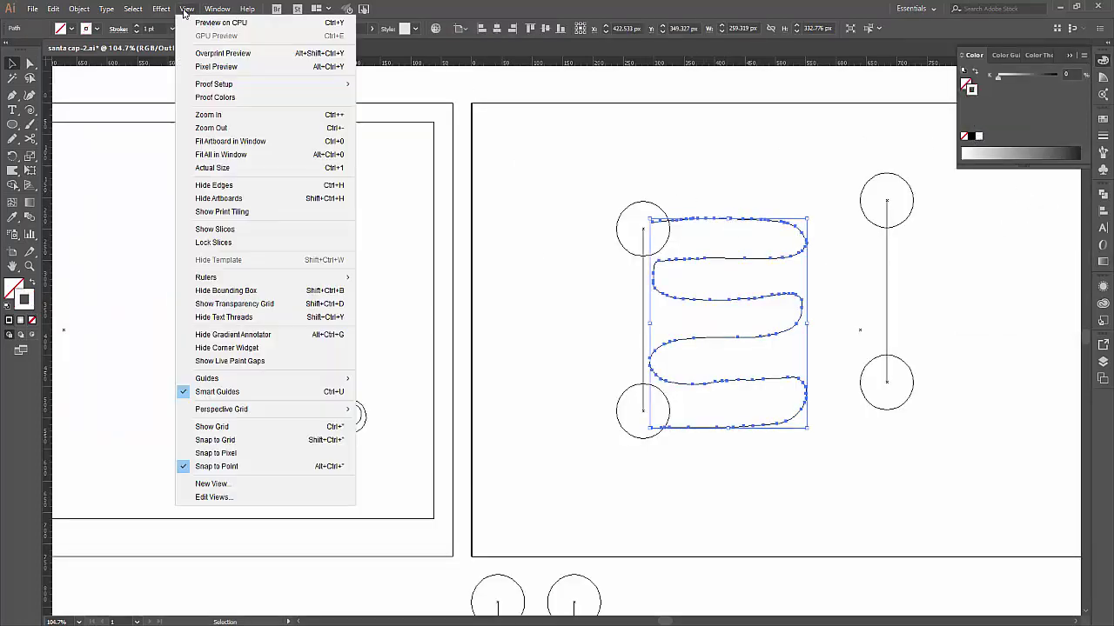
{"action": "left_click", "coordinate": [218, 22]}
{"action": "left_click", "coordinate": [630, 93]}
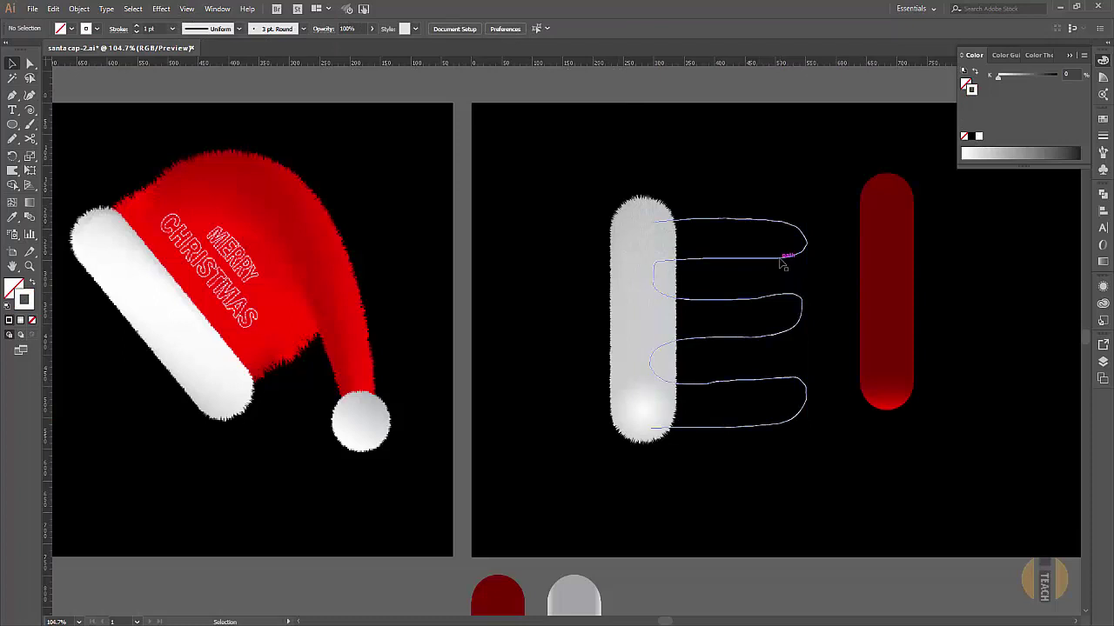
Replace the red capsule blend's spine with the zigzag path.
{"action": "left_click", "coordinate": [881, 275]}
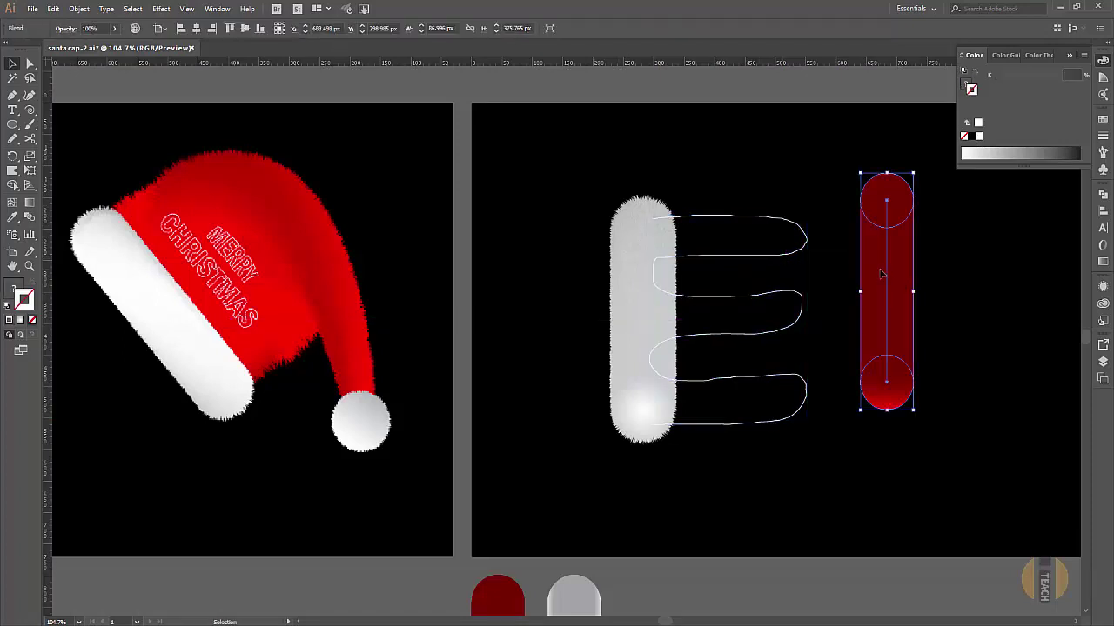
{"action": "left_click", "coordinate": [773, 217], "text": "shift"}
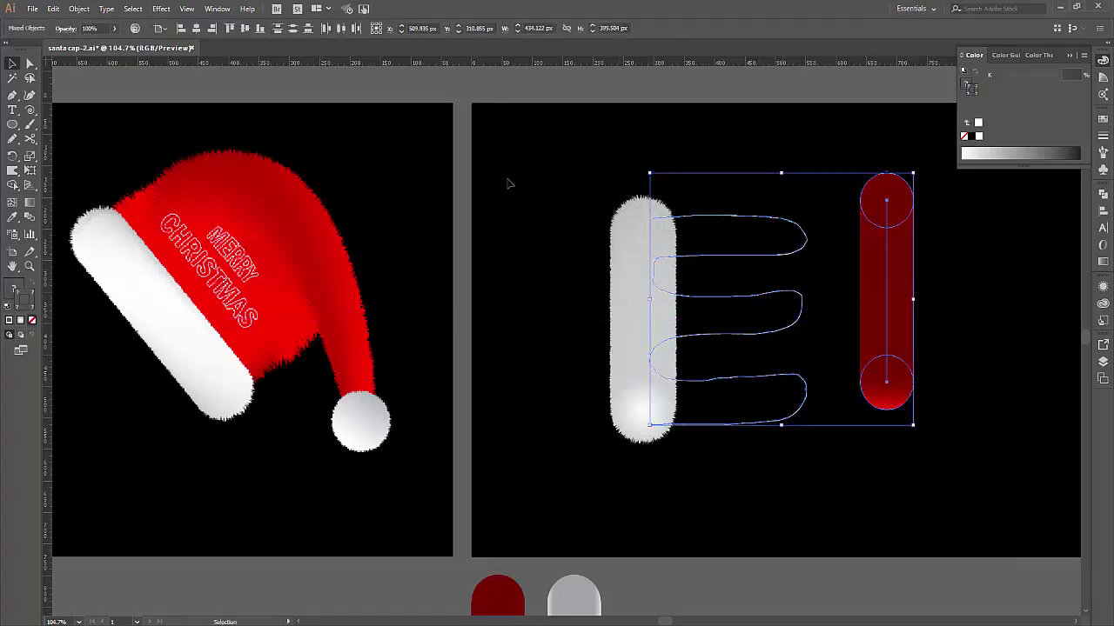
{"action": "left_click", "coordinate": [79, 8]}
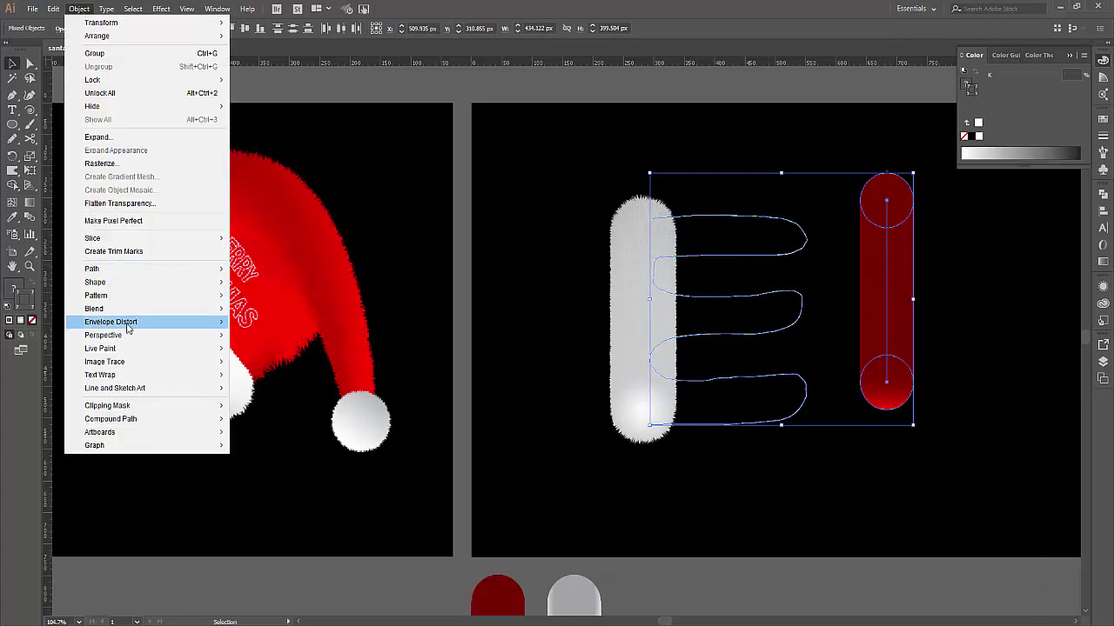
{"action": "mouse_move", "coordinate": [94, 309]}
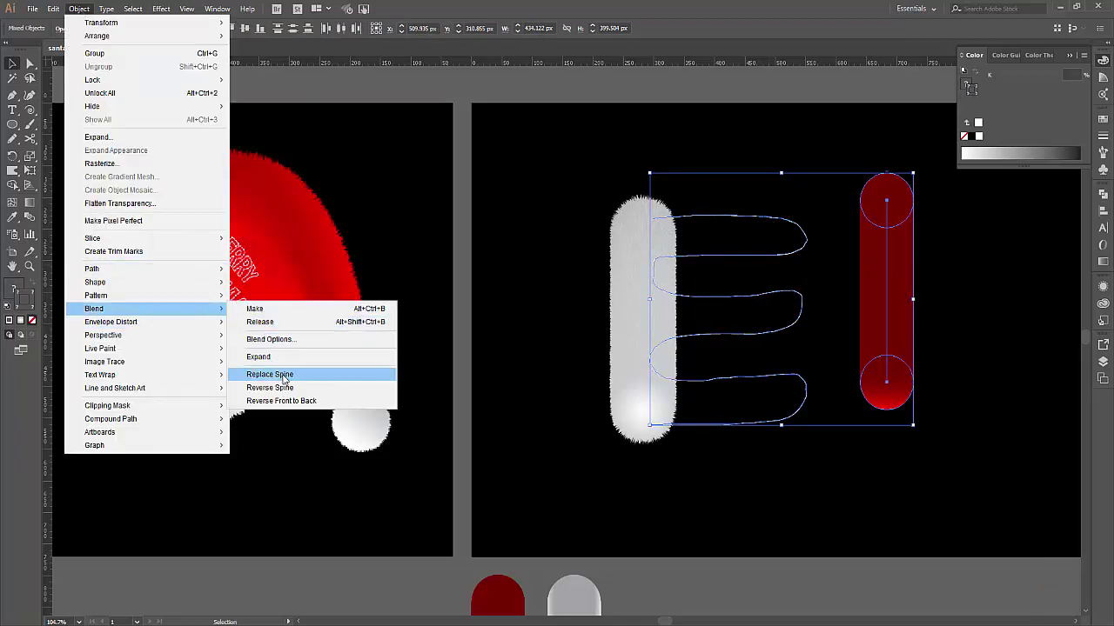
{"action": "left_click", "coordinate": [279, 375]}
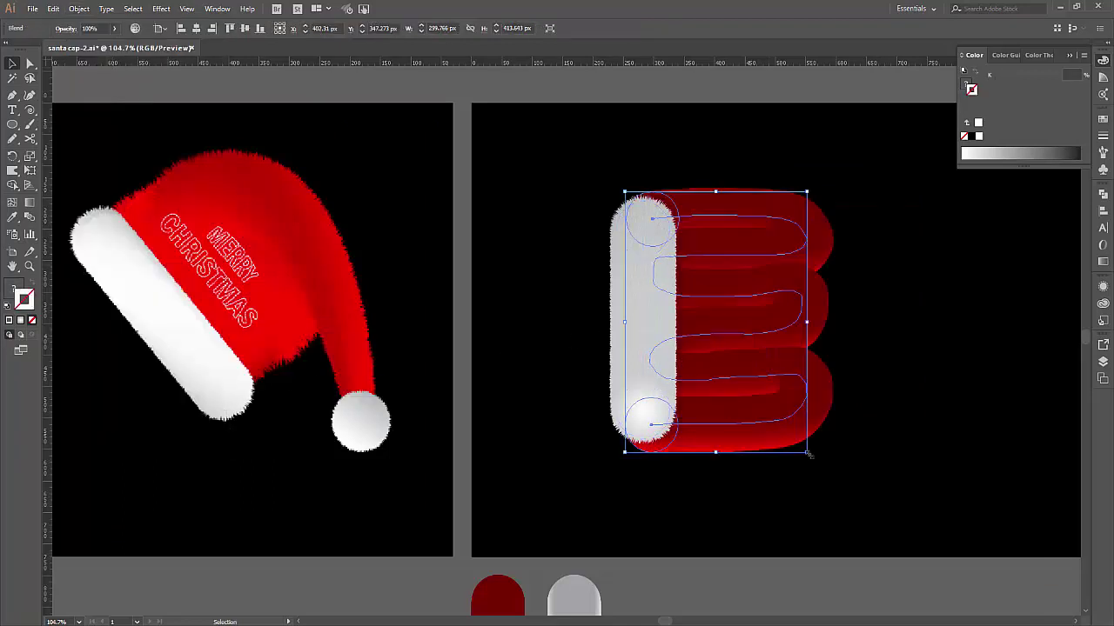
Shrink the red blend and nudge it up-left to sit beside the white trim.
{"action": "left_click_drag", "start_coordinate": [807, 451], "coordinate": [793, 454]}
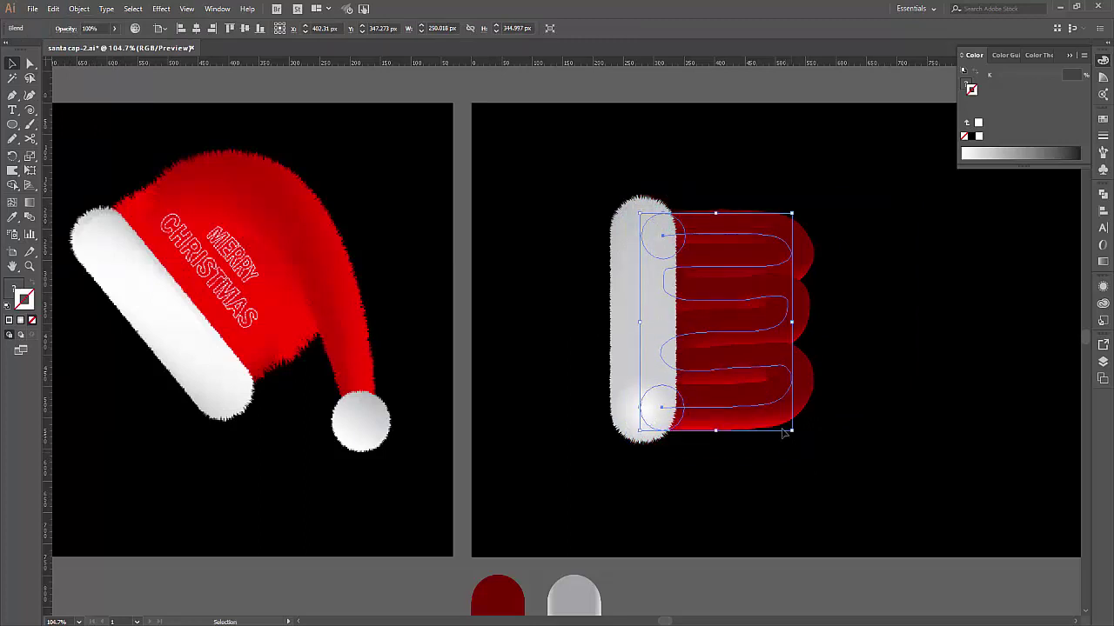
{"action": "left_click_drag", "start_coordinate": [777, 411], "coordinate": [774, 410]}
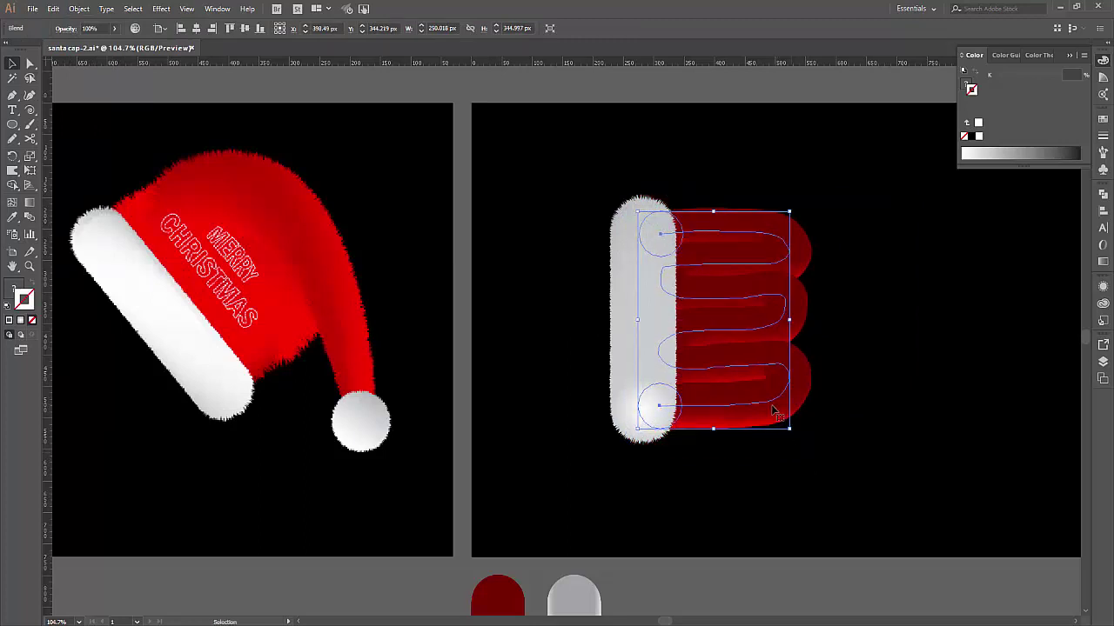
{"action": "left_click", "coordinate": [161, 9]}
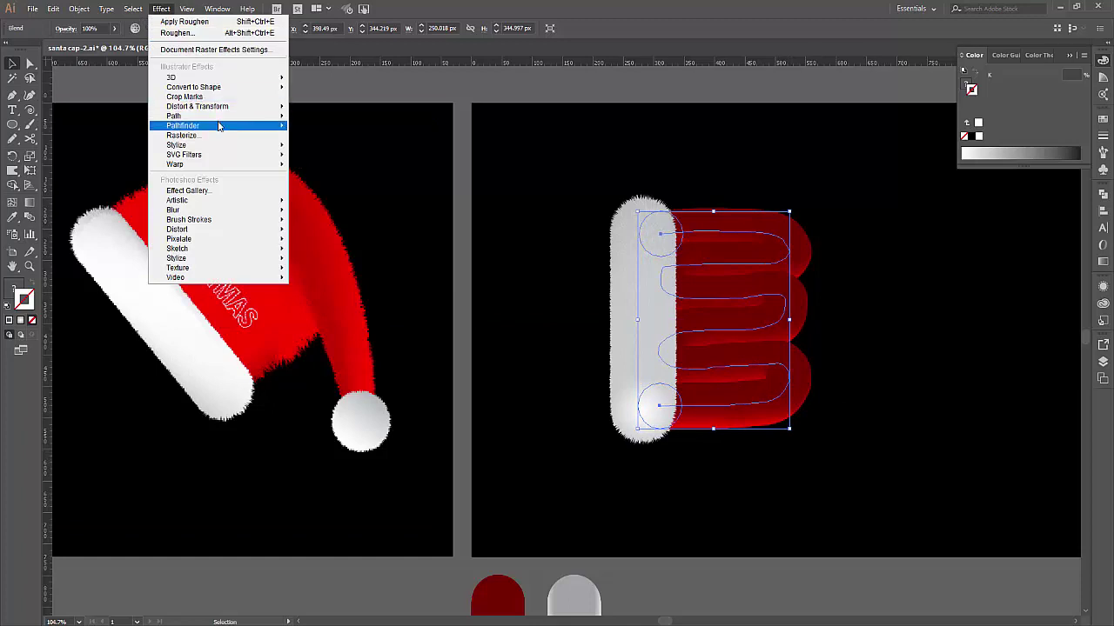
Apply a previewed Roughen effect of size 22% and detail 97 to the red blend, then deselect it.
{"action": "left_click", "coordinate": [322, 132]}
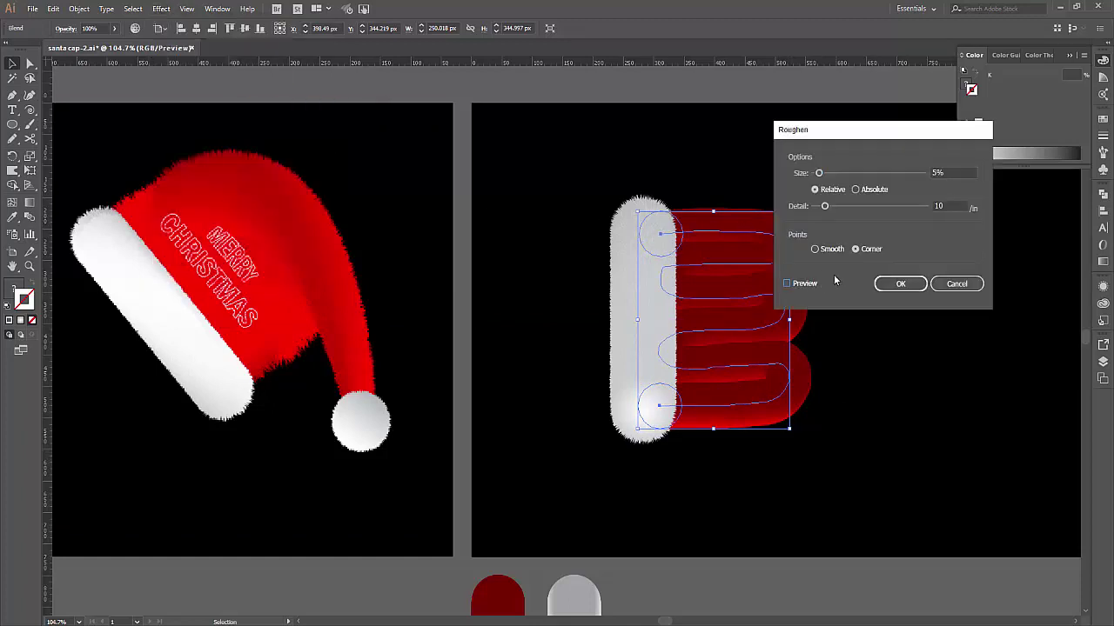
{"action": "left_click", "coordinate": [822, 282]}
{"action": "left_click_drag", "start_coordinate": [824, 206], "coordinate": [923, 209]}
{"action": "left_click", "coordinate": [843, 174]}
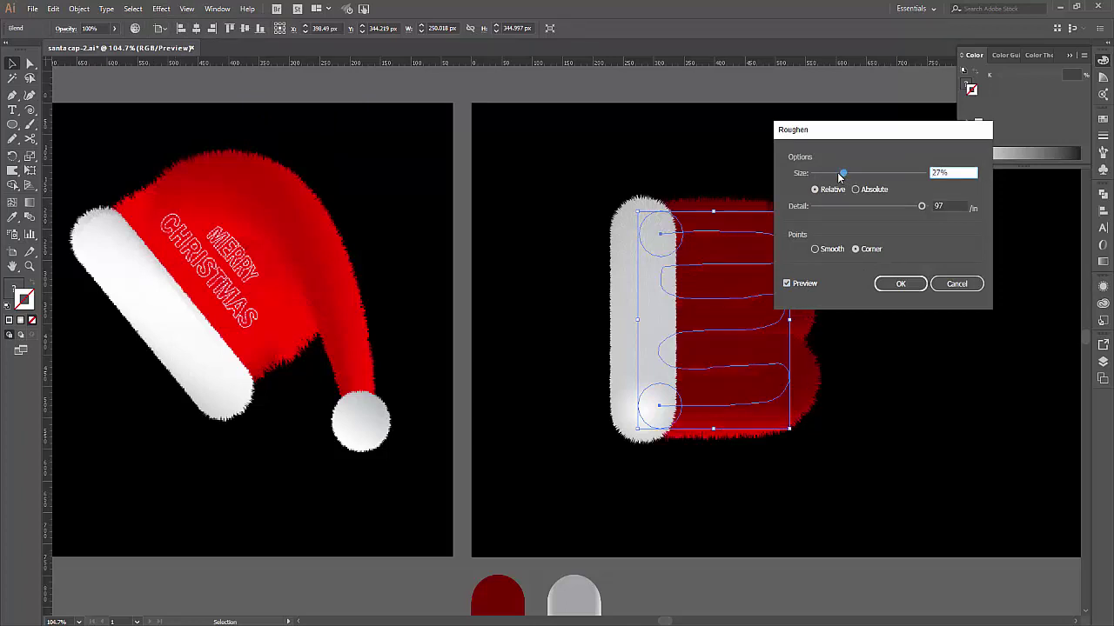
{"action": "left_click", "coordinate": [888, 281]}
{"action": "left_click", "coordinate": [905, 284]}
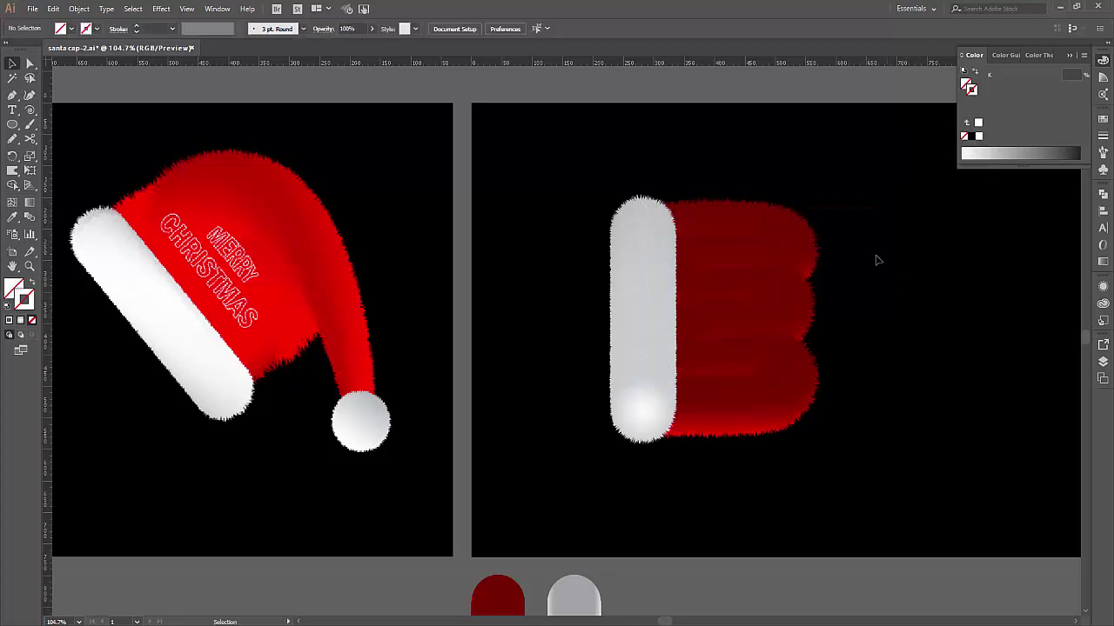
Scale the red fur blend smaller beside the white brim.
{"action": "scroll", "coordinate": [877, 260], "scroll_direction": "right", "scroll_amount": 3}
{"action": "scroll", "coordinate": [788, 223], "scroll_direction": "right", "scroll_amount": 2}
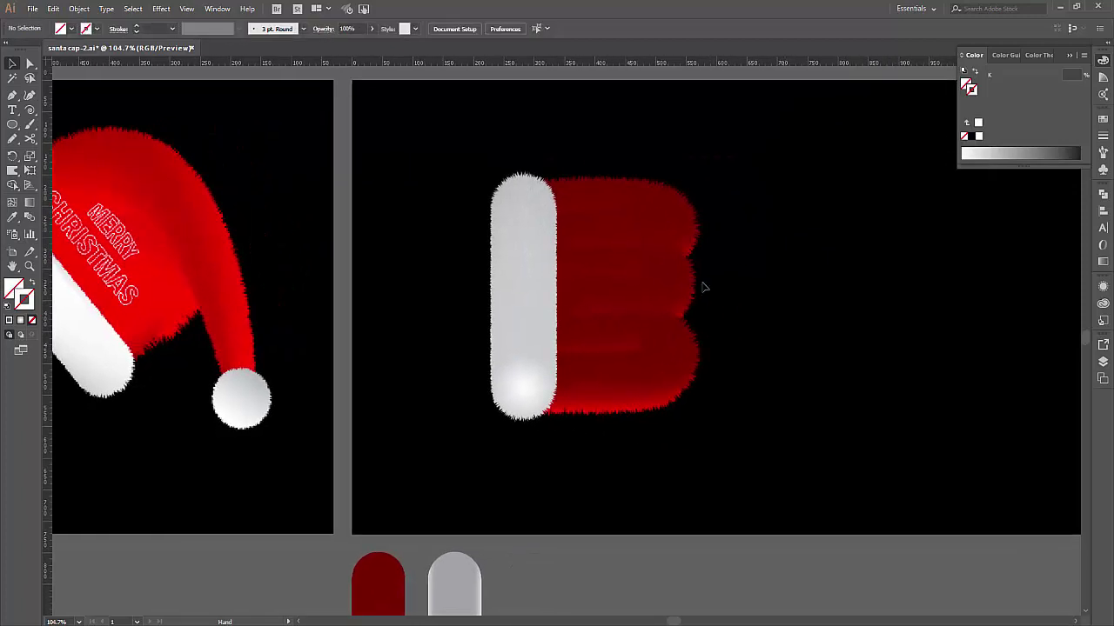
{"action": "left_click", "coordinate": [657, 296]}
{"action": "left_click_drag", "start_coordinate": [670, 186], "coordinate": [668, 191]}
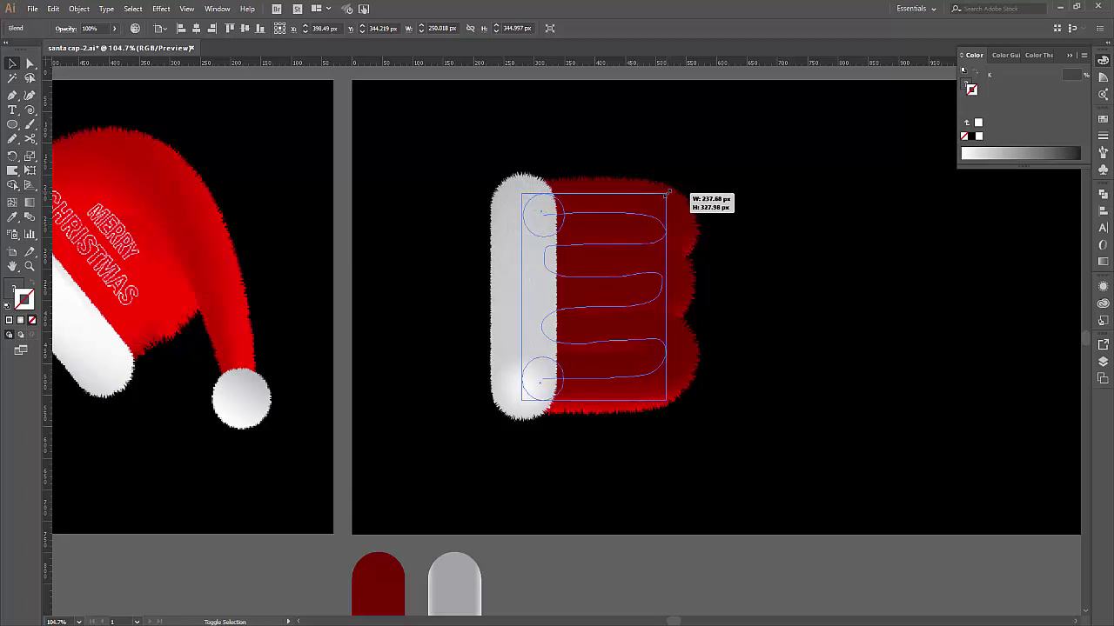
{"action": "left_click_drag", "start_coordinate": [758, 227], "coordinate": [757, 229]}
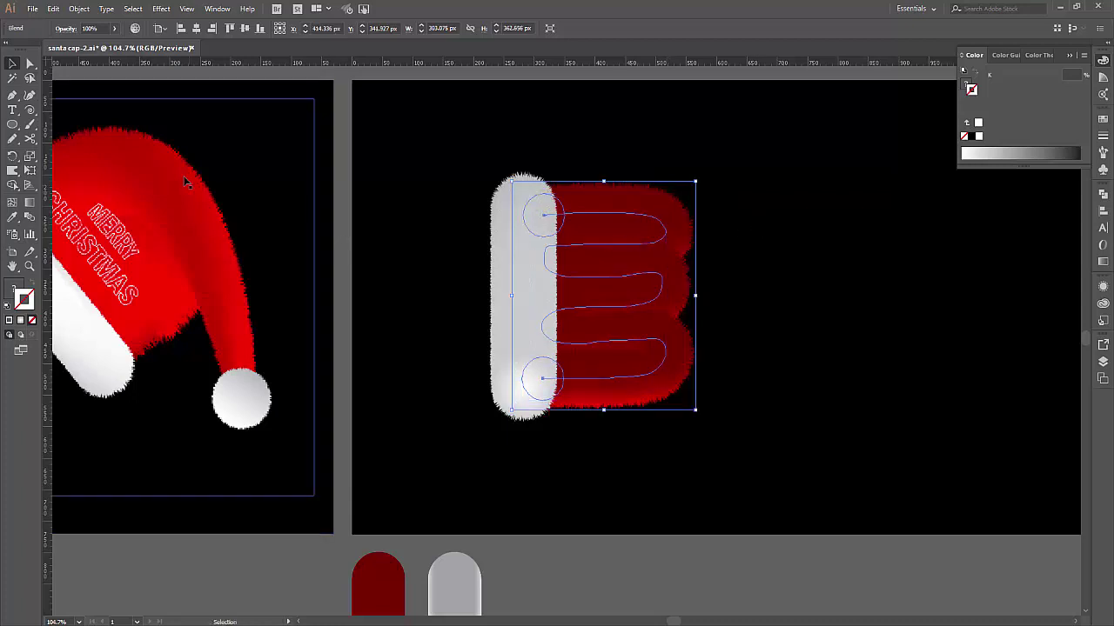
Give the blend's top circle a radial gradient fill, then deselect everything.
{"action": "key", "text": "ctrl+shift+a"}
{"action": "key", "text": "a"}
{"action": "left_click", "coordinate": [564, 214]}
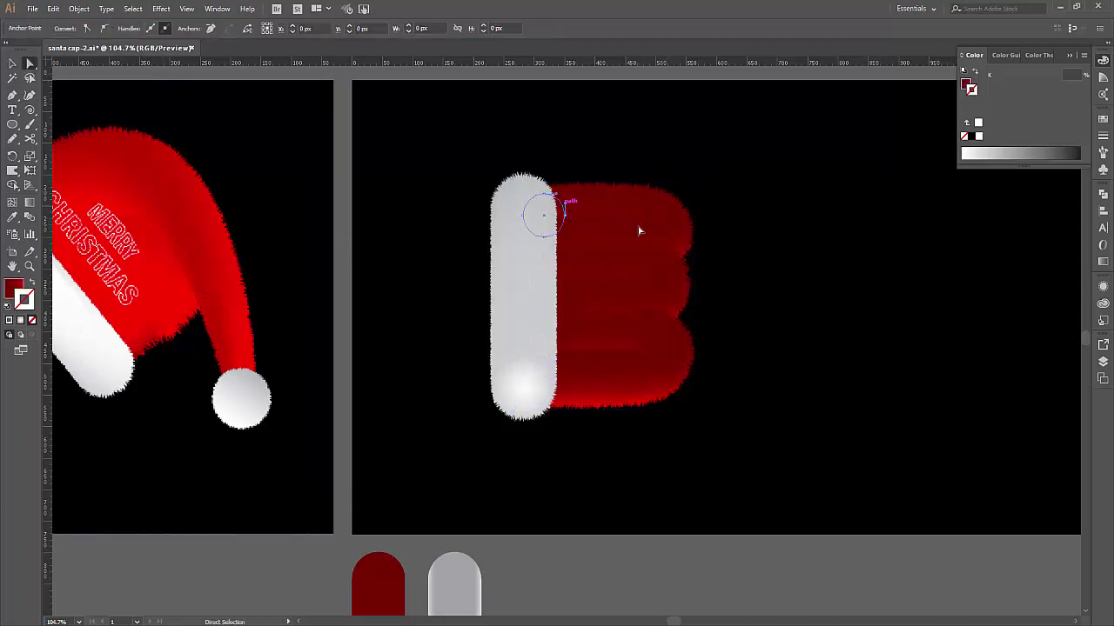
{"action": "left_click", "coordinate": [1103, 261]}
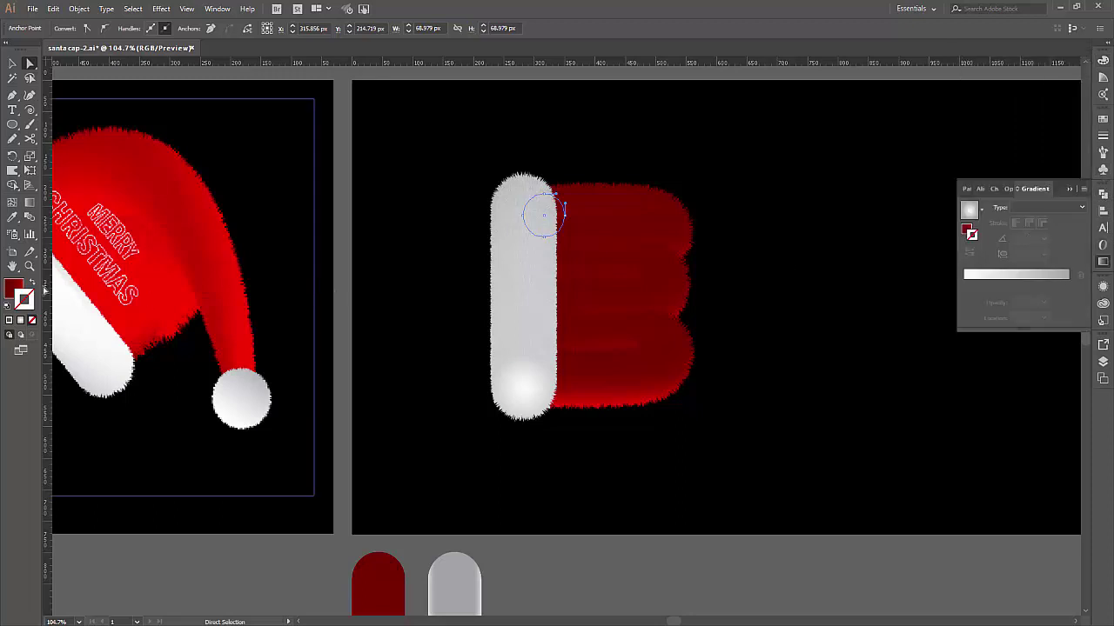
{"action": "left_click", "coordinate": [1102, 263]}
{"action": "left_click", "coordinate": [1102, 262]}
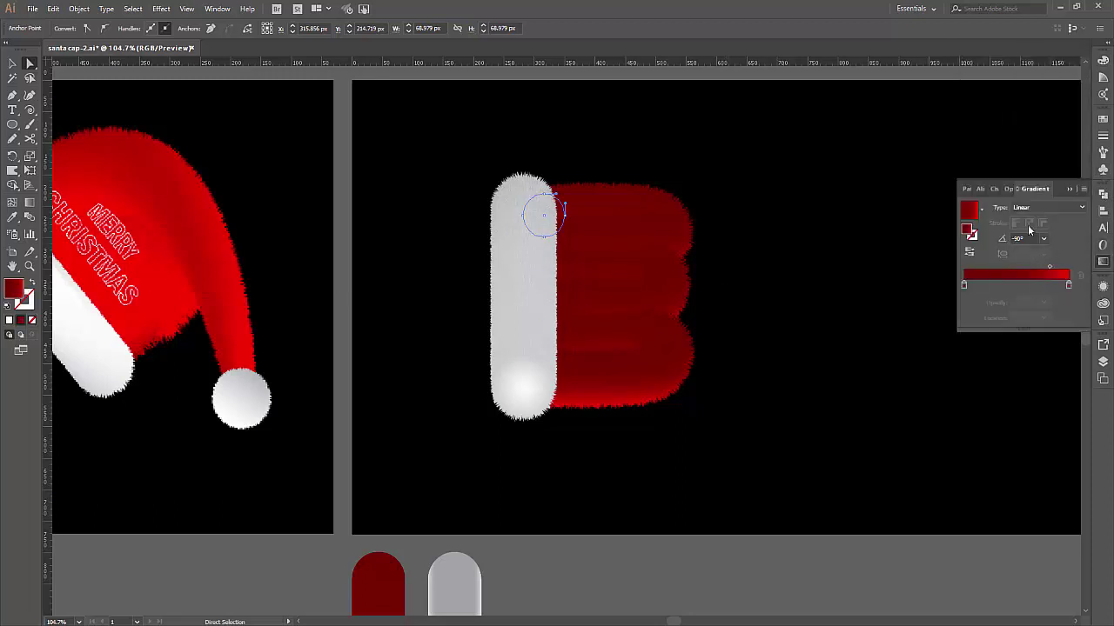
{"action": "left_click", "coordinate": [1027, 208]}
{"action": "left_click", "coordinate": [1027, 231]}
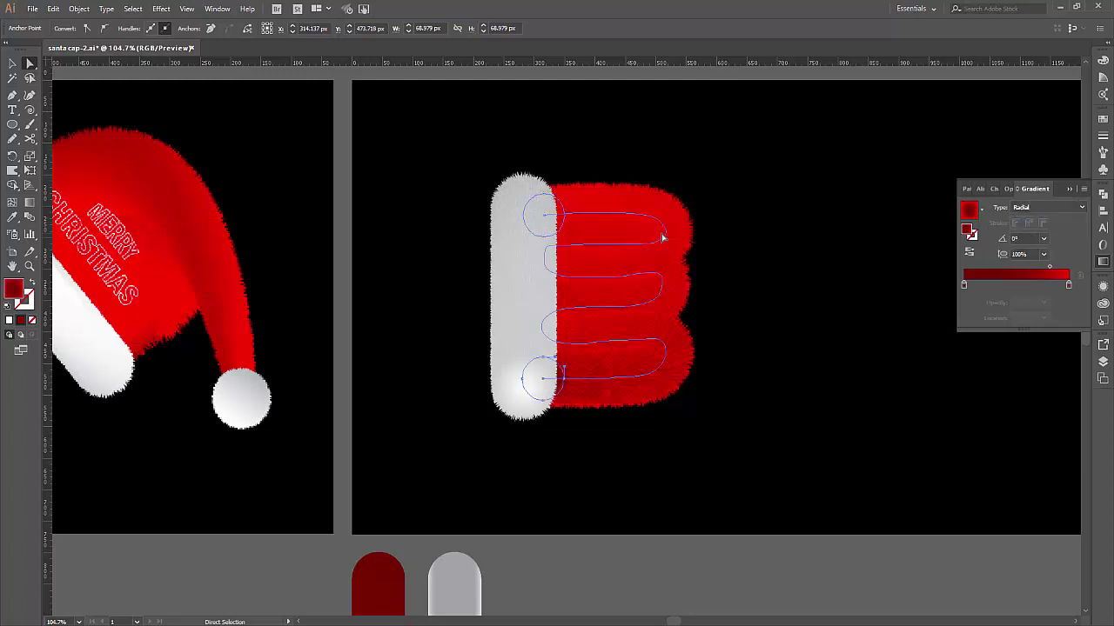
{"action": "left_click", "coordinate": [592, 204]}
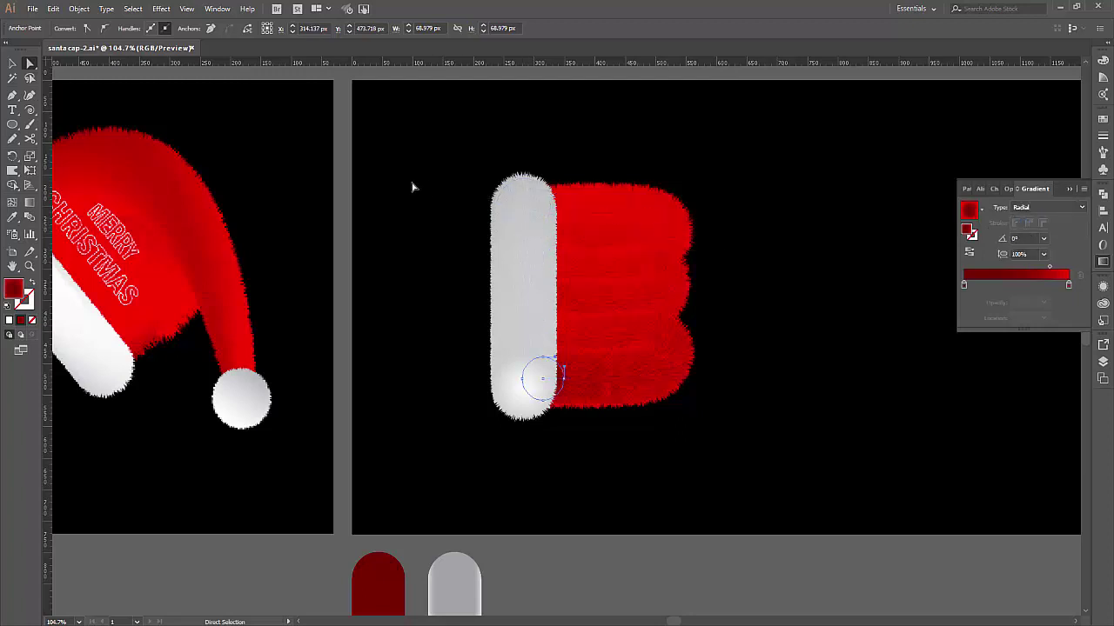
{"action": "key", "text": "v"}
{"action": "left_click", "coordinate": [715, 166]}
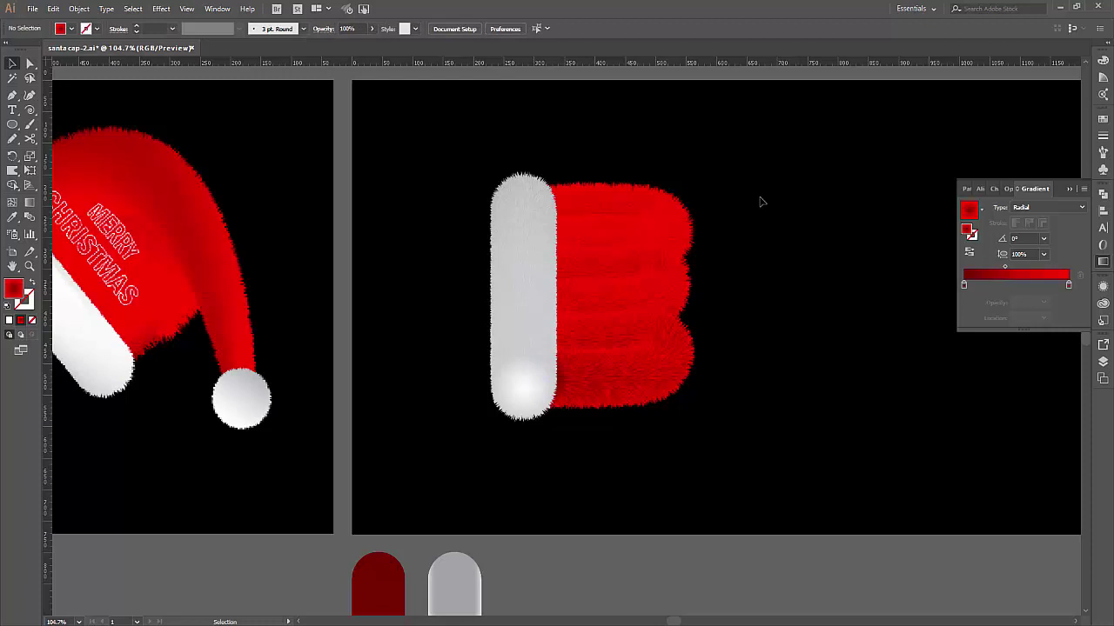
Rotate the second cap's fur blend and brim together by about 28 degrees.
{"action": "left_click_drag", "start_coordinate": [739, 306], "coordinate": [828, 278]}
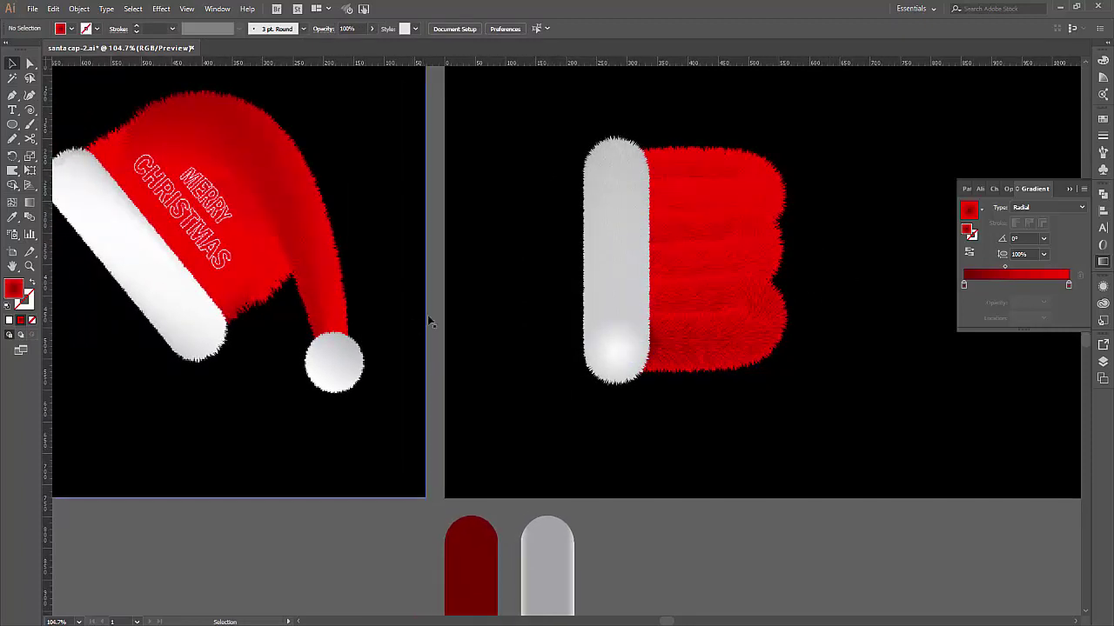
{"action": "left_click", "coordinate": [612, 319]}
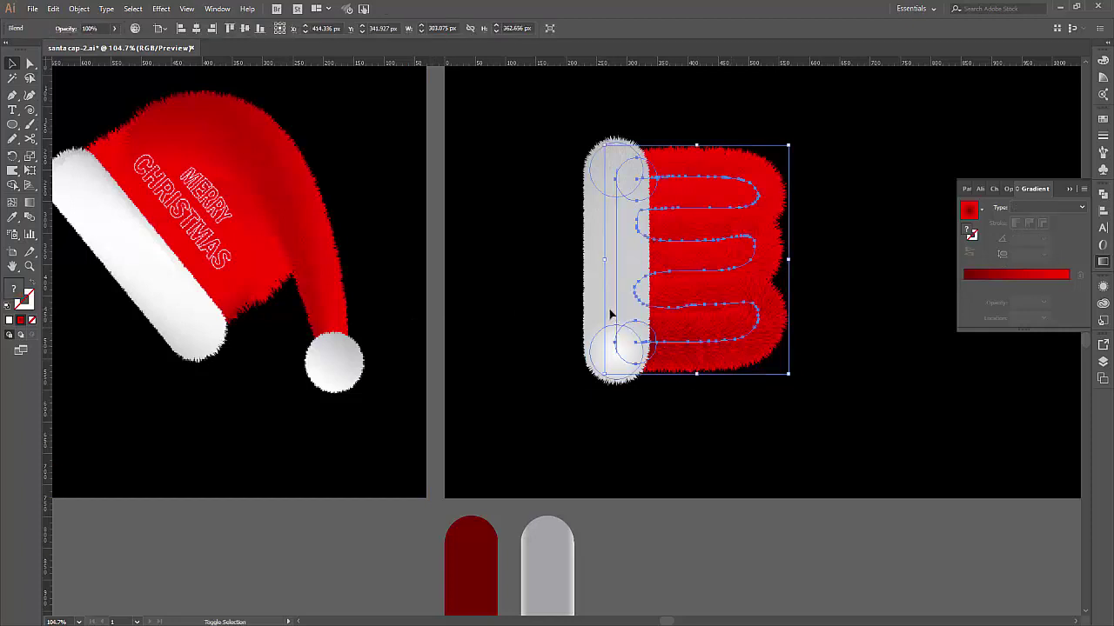
{"action": "mouse_move", "coordinate": [793, 391]}
{"action": "left_mouse_down"}
{"action": "mouse_move", "coordinate": [801, 310]}
{"action": "mouse_move", "coordinate": [813, 361]}
{"action": "left_mouse_up"}
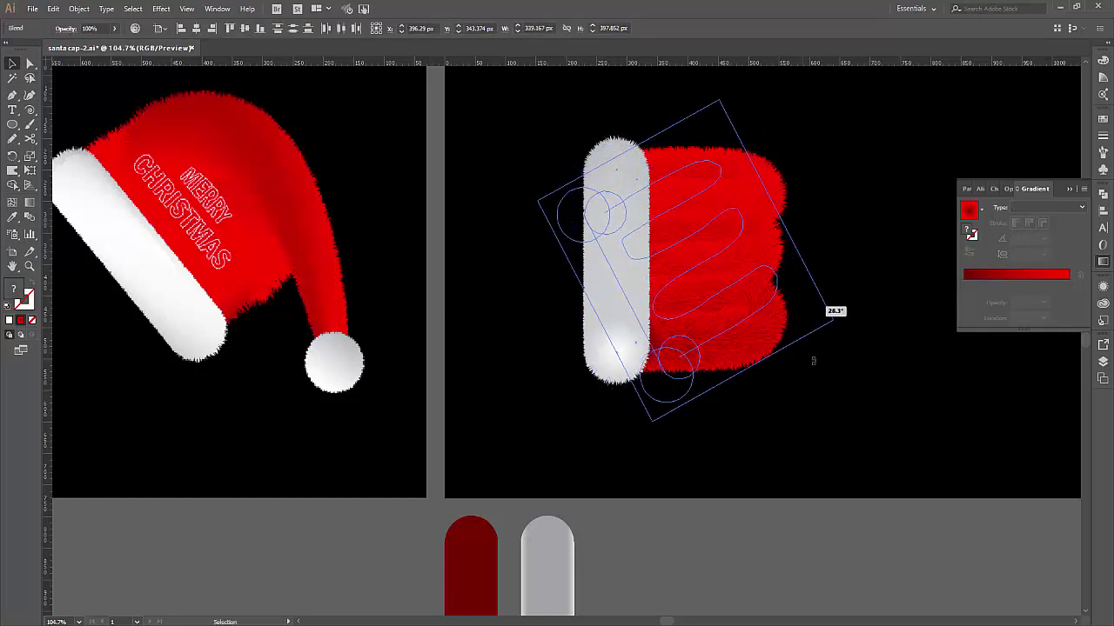
{"action": "left_click", "coordinate": [803, 517]}
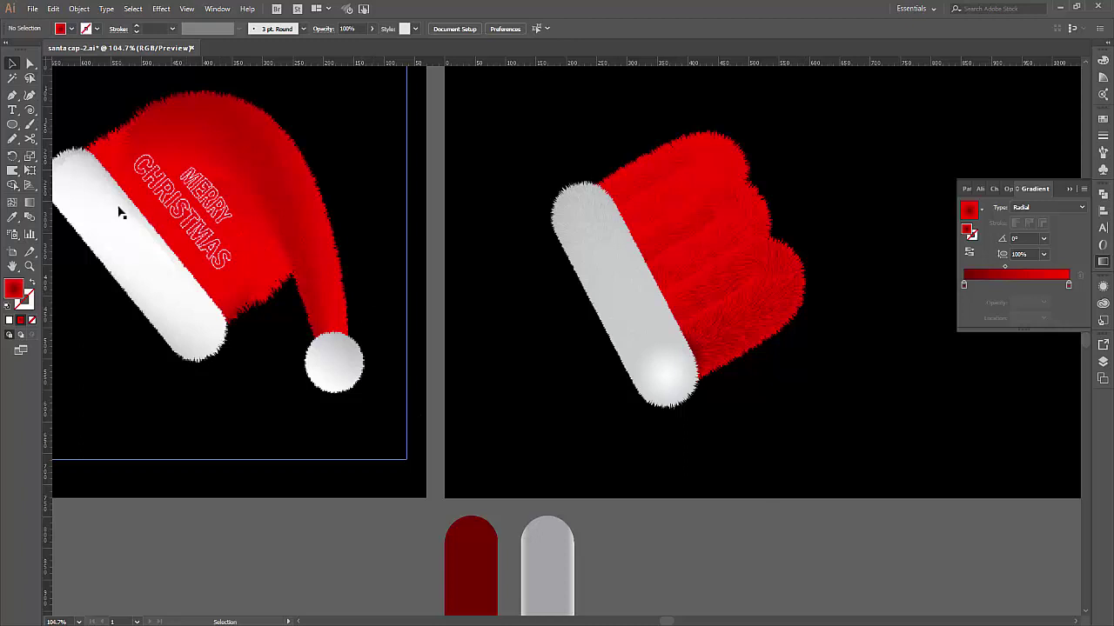
Draw a curved Pen arc over the cap top with no fill and a thin white stroke.
{"action": "left_click", "coordinate": [12, 94]}
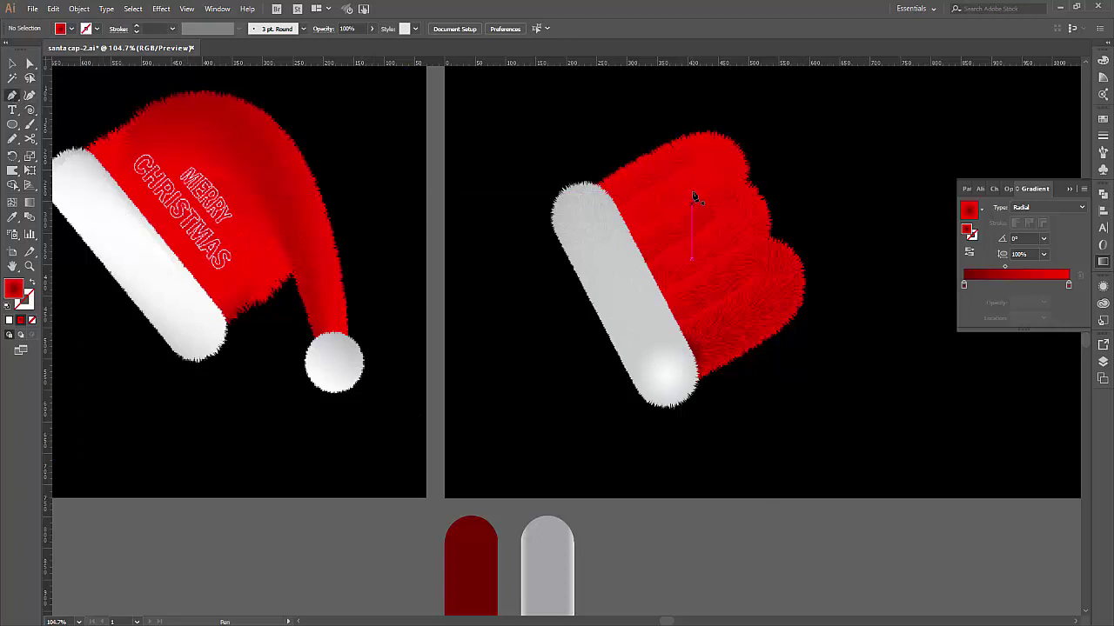
{"action": "left_click", "coordinate": [626, 156]}
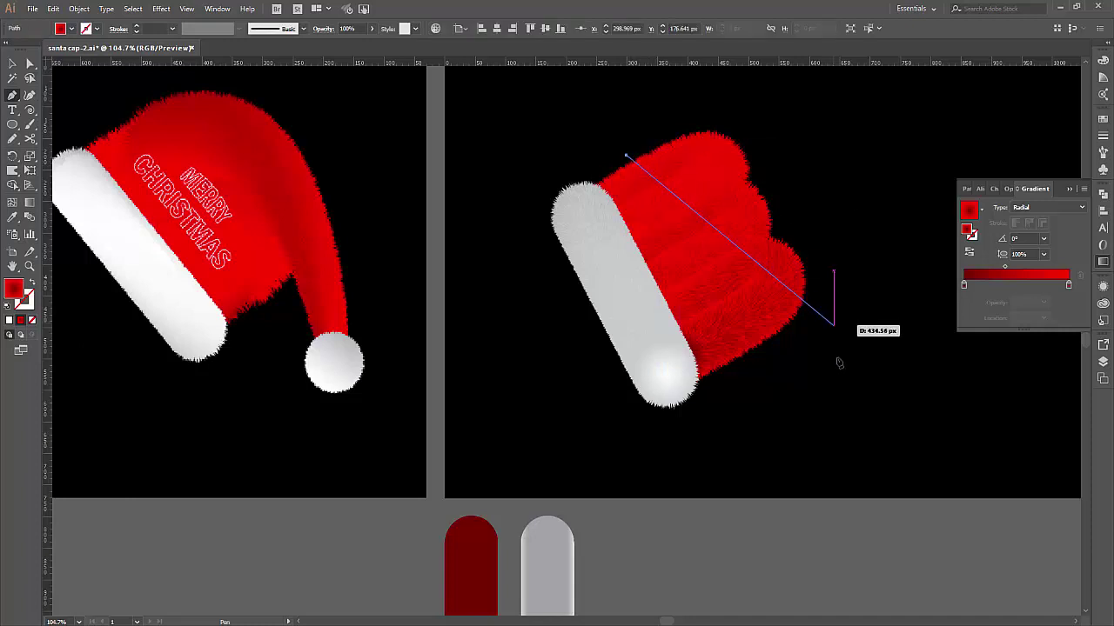
{"action": "left_click_drag", "start_coordinate": [834, 345], "coordinate": [873, 583]}
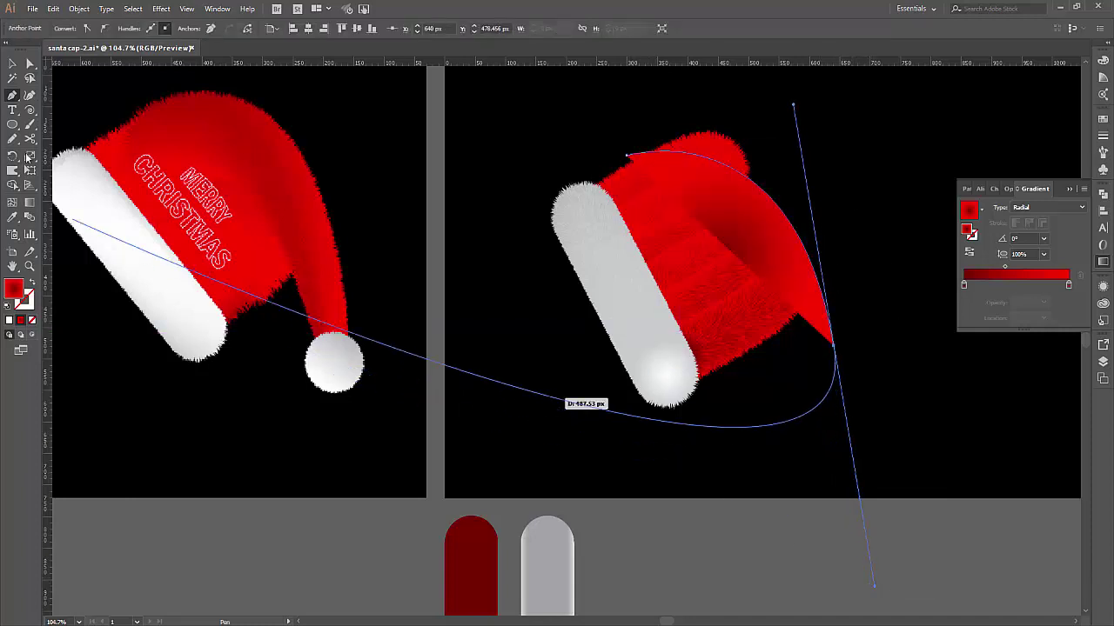
{"action": "left_click", "coordinate": [12, 64]}
{"action": "left_click", "coordinate": [9, 320]}
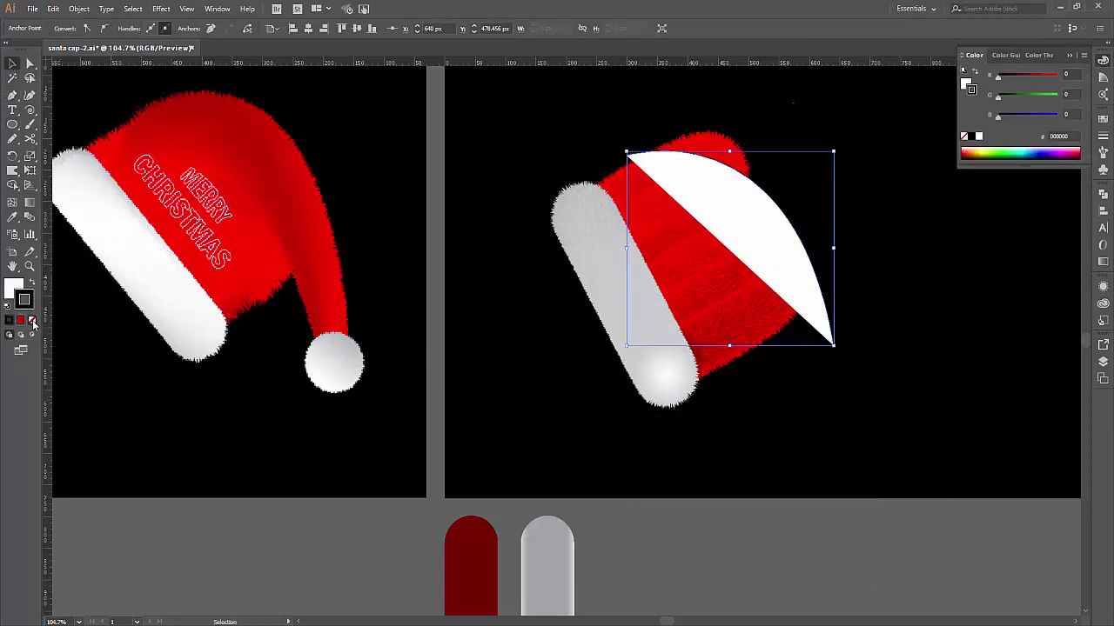
{"action": "left_click", "coordinate": [32, 320]}
{"action": "left_click", "coordinate": [32, 285]}
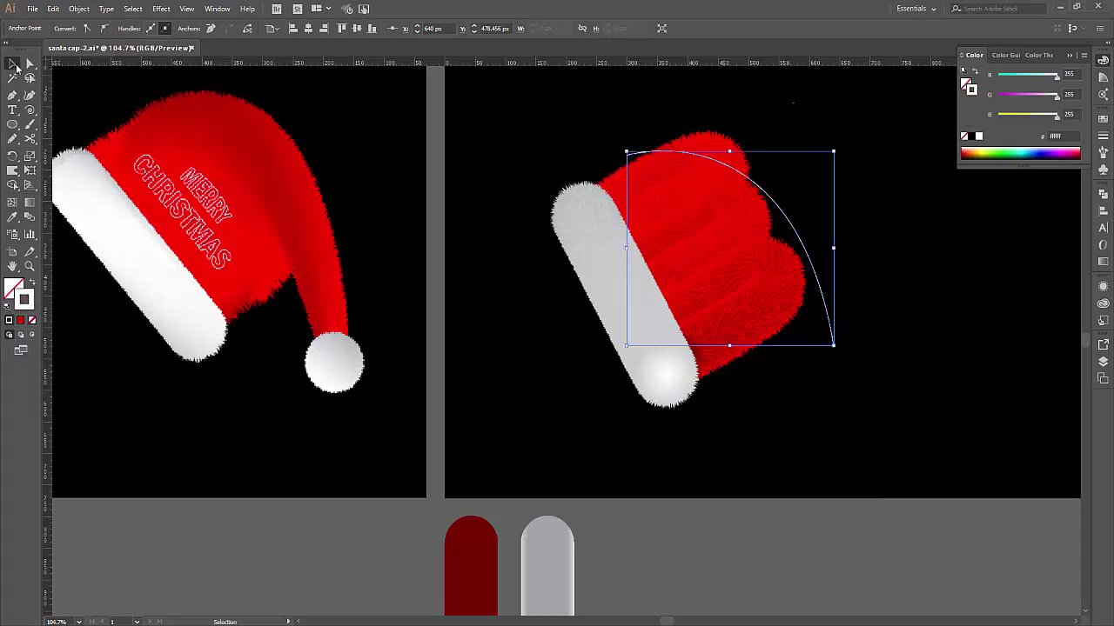
Place a copy of the red fur blend to the right of the cap.
{"action": "left_click", "coordinate": [663, 541]}
{"action": "left_click_drag", "start_coordinate": [747, 531], "coordinate": [550, 532]}
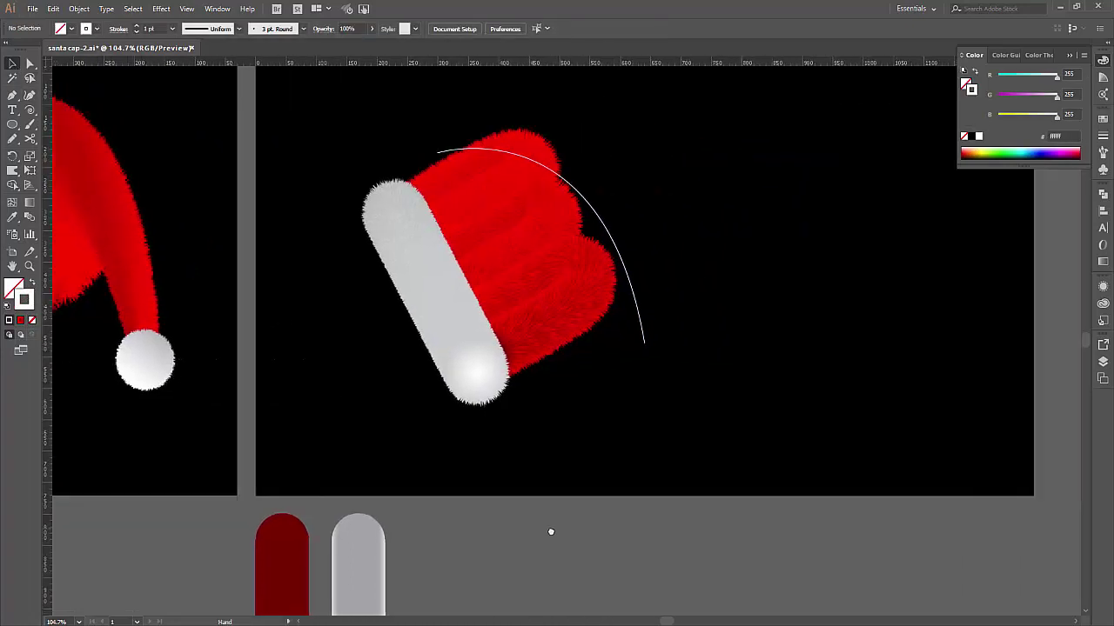
{"action": "left_click_drag", "start_coordinate": [574, 290], "coordinate": [878, 281]}
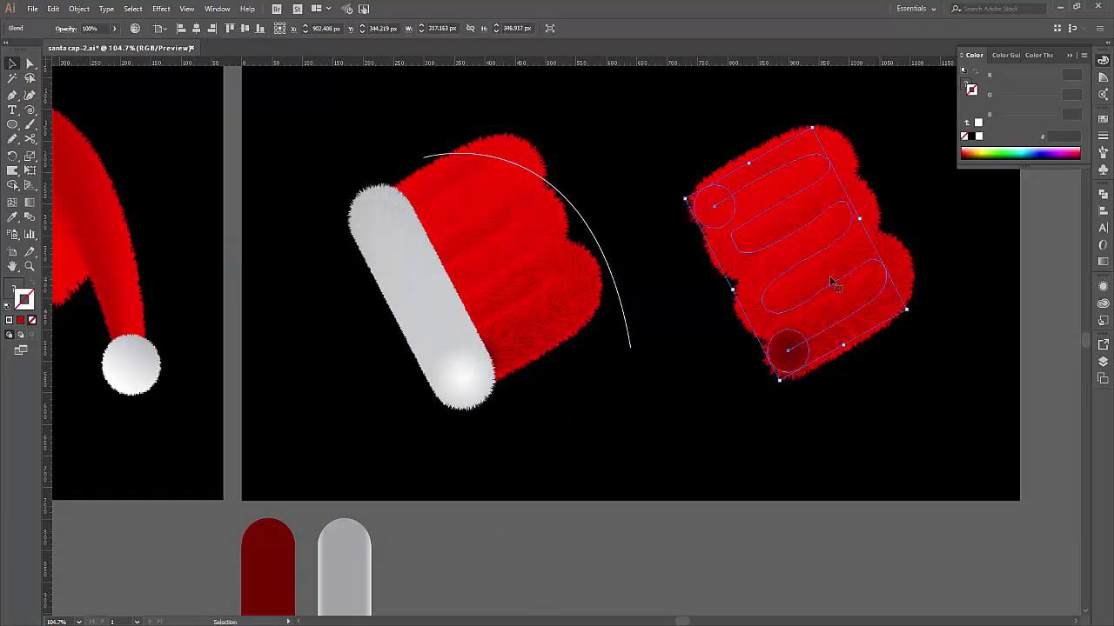
Copy the fur blend, replace its spine with the white arc, then undo the replacement.
{"action": "left_click", "coordinate": [53, 9]}
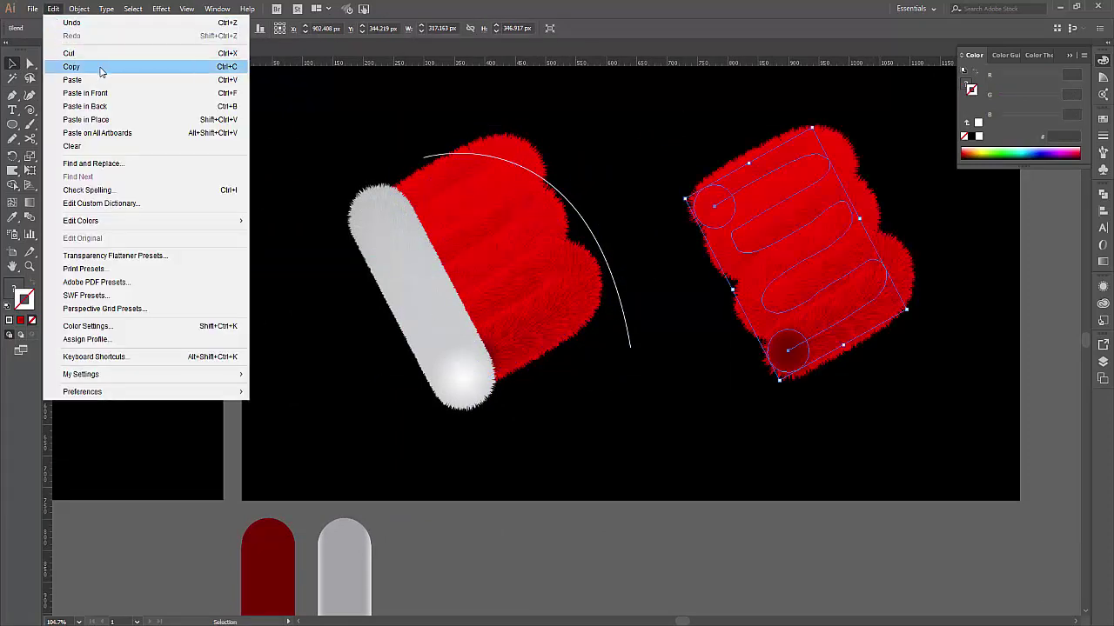
{"action": "left_click", "coordinate": [613, 122]}
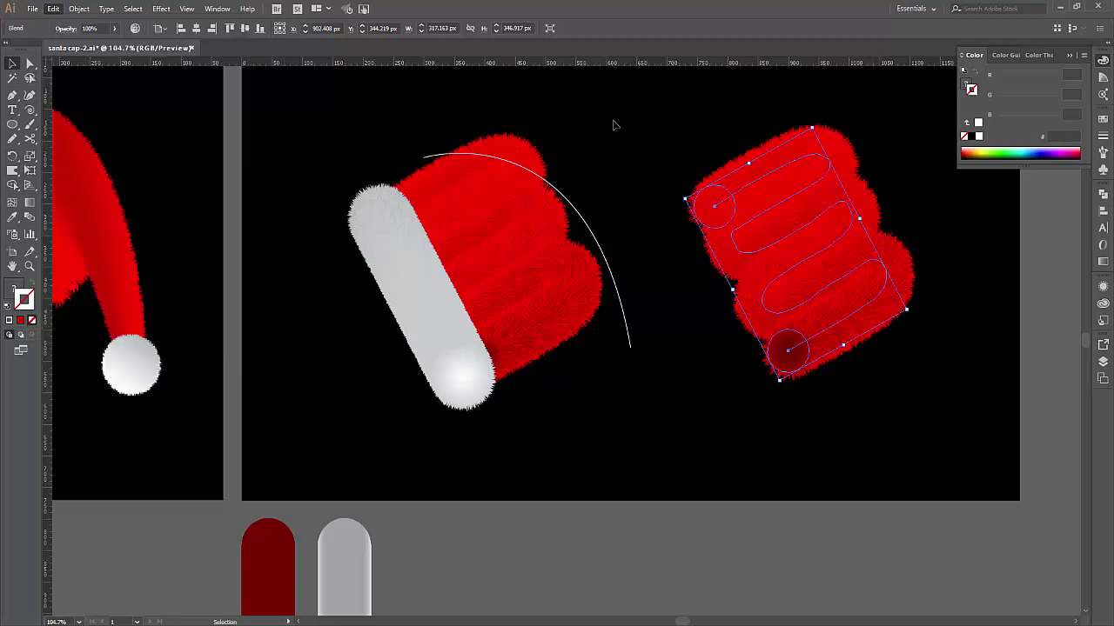
{"action": "left_click", "coordinate": [793, 166]}
{"action": "left_click", "coordinate": [574, 202], "text": "shift"}
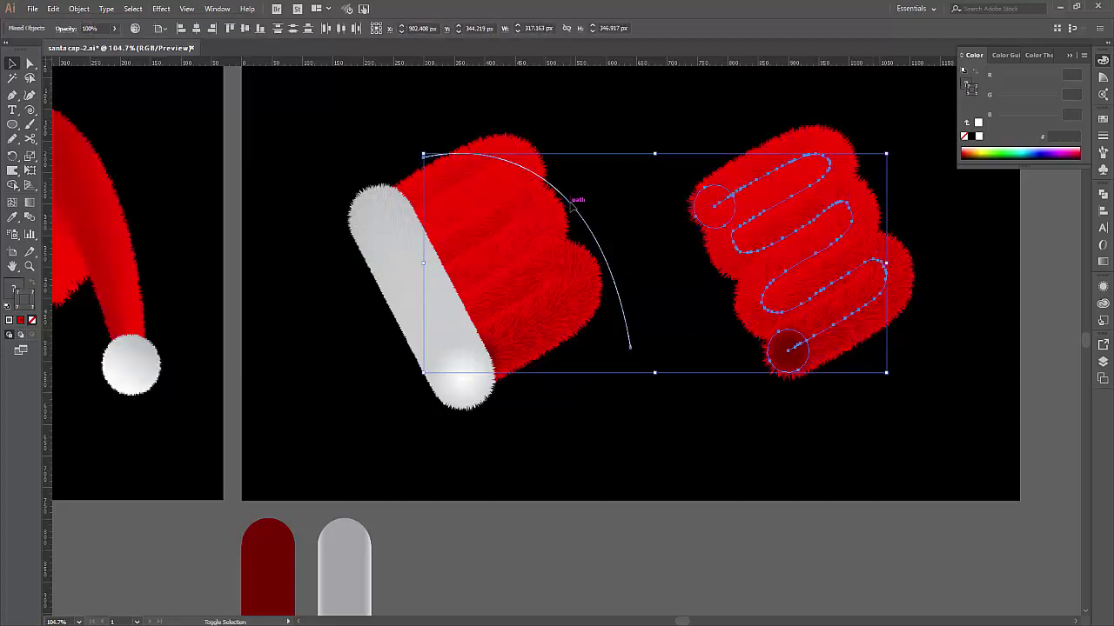
{"action": "left_click", "coordinate": [79, 8]}
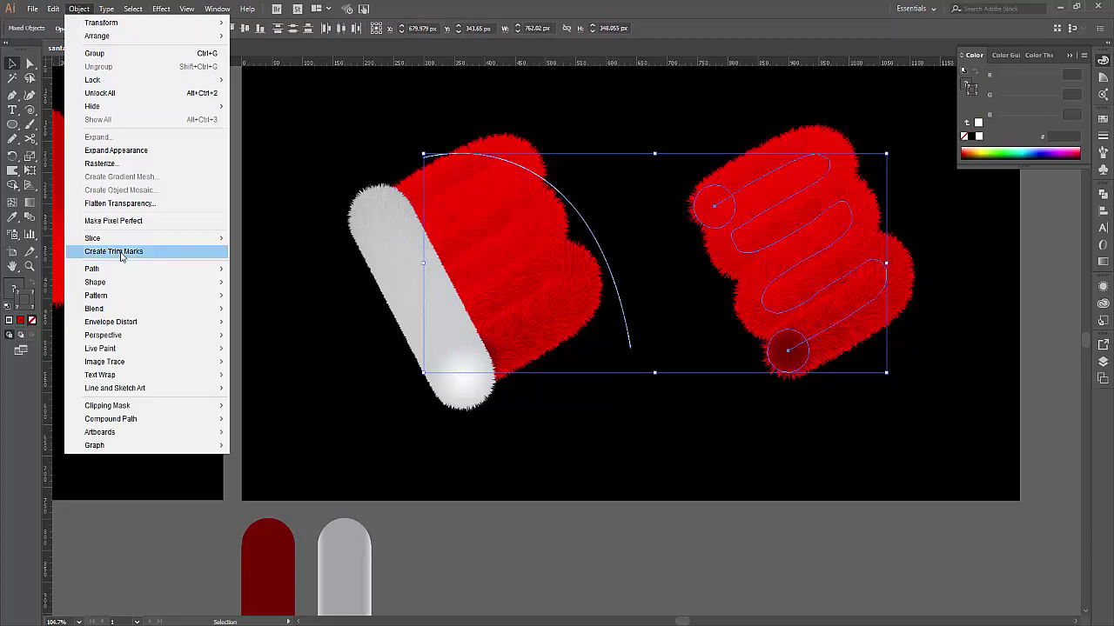
{"action": "mouse_move", "coordinate": [94, 309]}
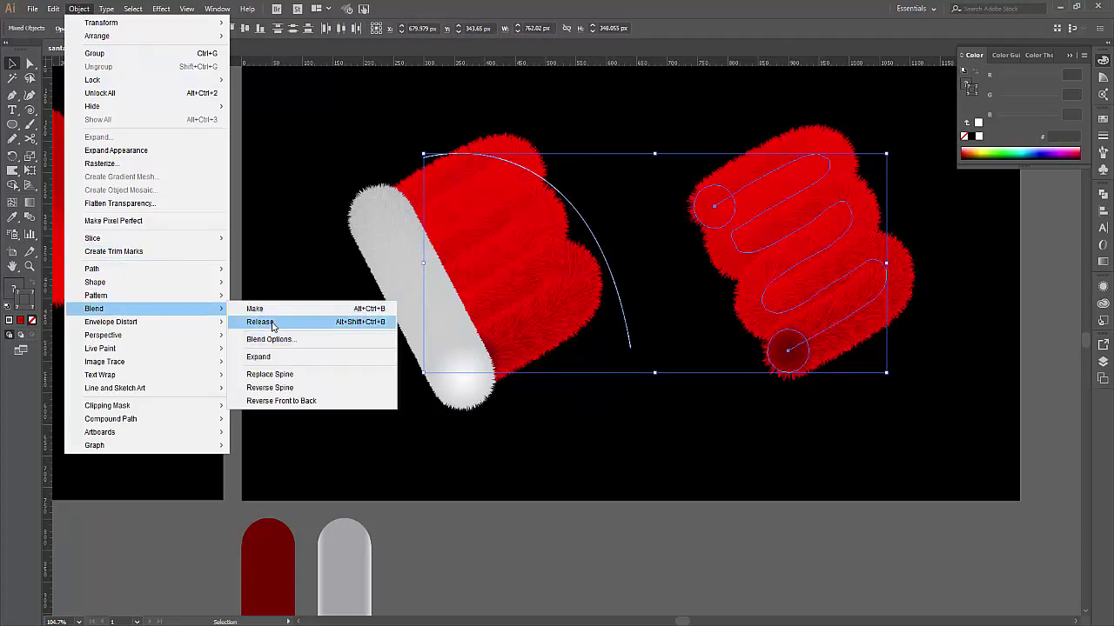
{"action": "left_click", "coordinate": [270, 374]}
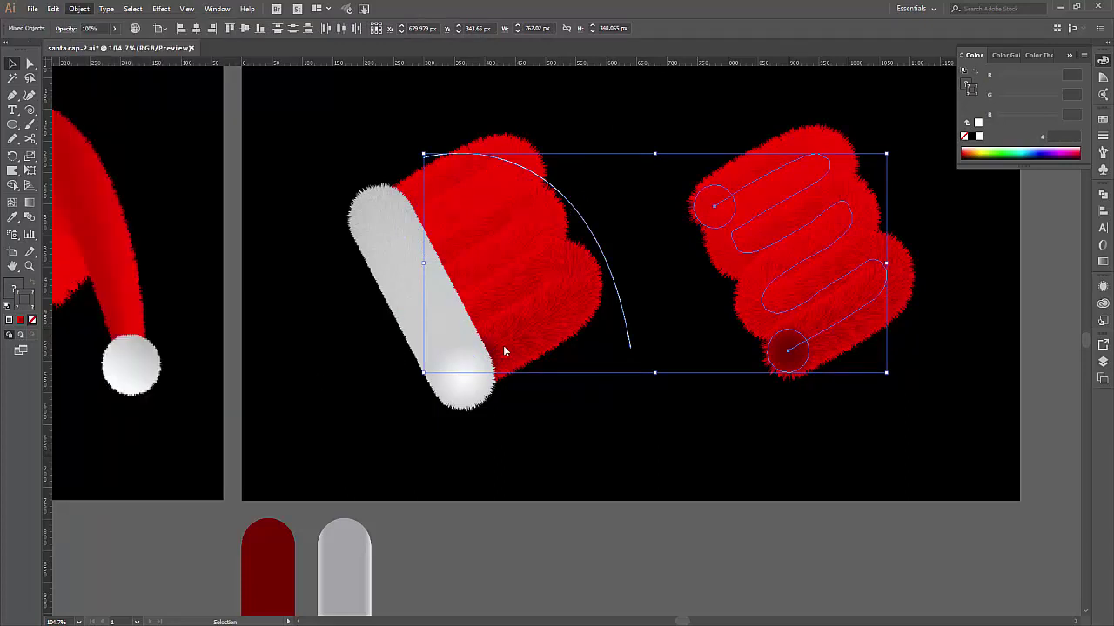
{"action": "key", "text": "ctrl+z"}
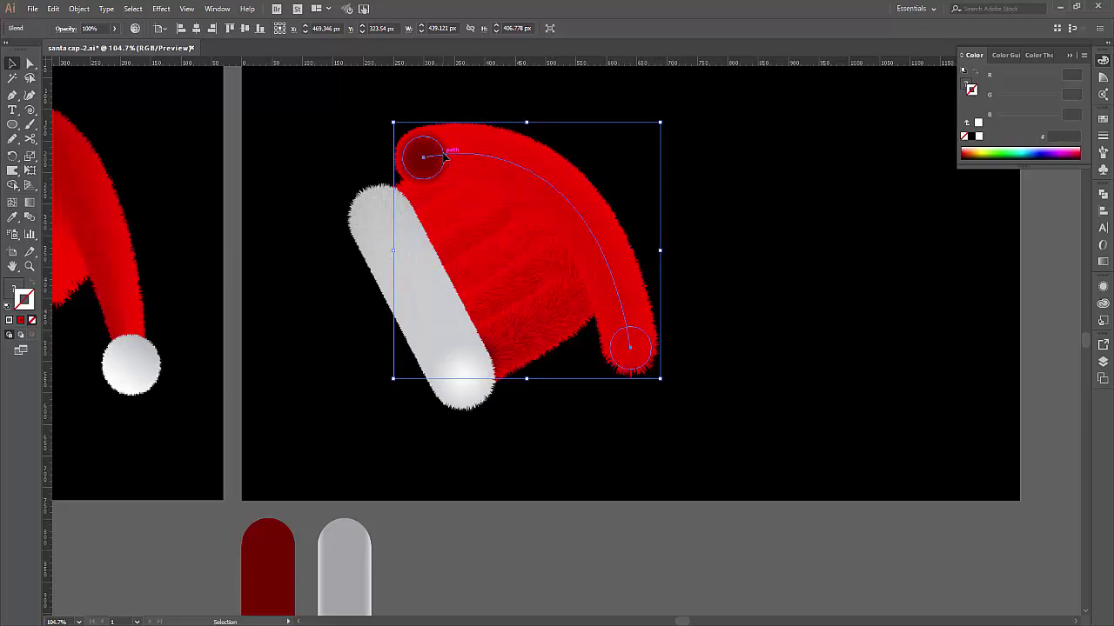
Direct-select the fur's dark red starting circle and fill it with a radial gradient.
{"action": "left_click", "coordinate": [237, 127]}
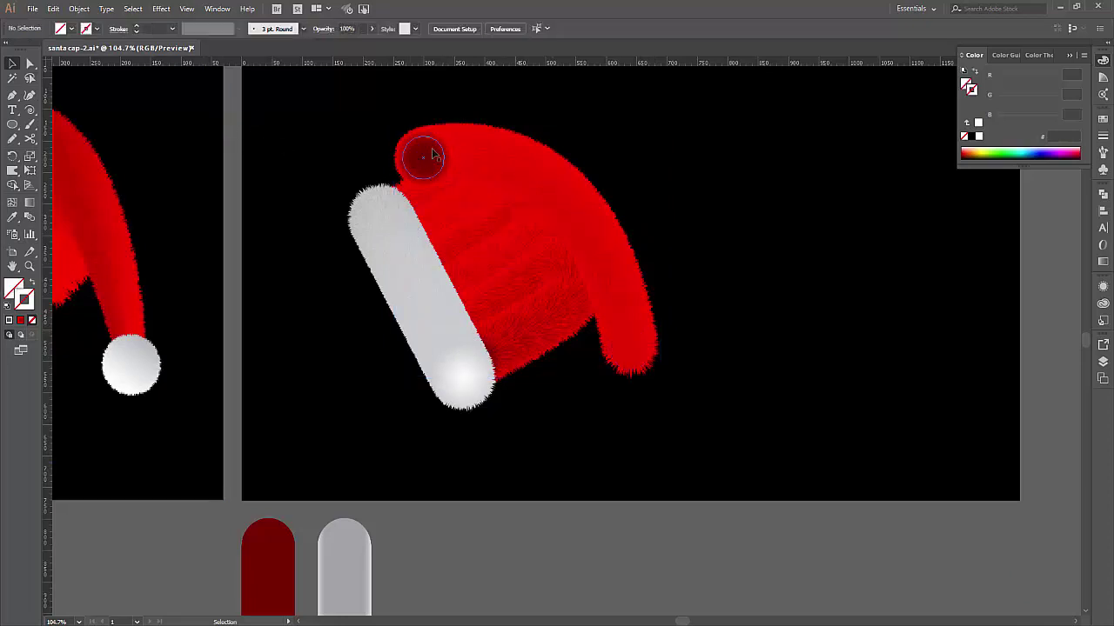
{"action": "left_click", "coordinate": [433, 154]}
{"action": "left_click", "coordinate": [29, 63]}
{"action": "left_click", "coordinate": [315, 119]}
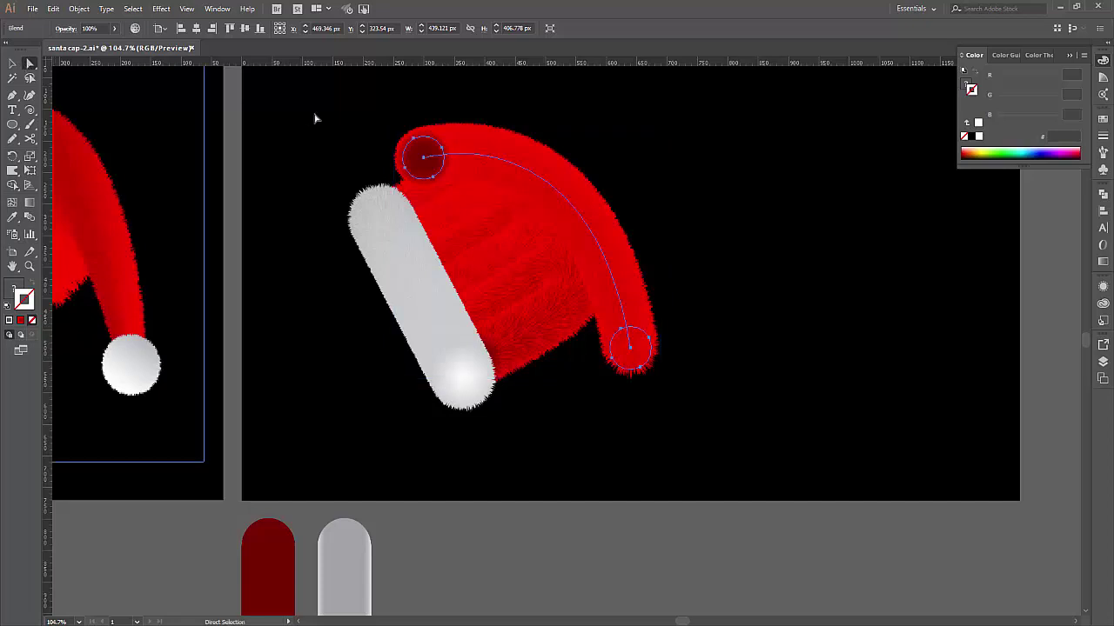
{"action": "left_click", "coordinate": [422, 156]}
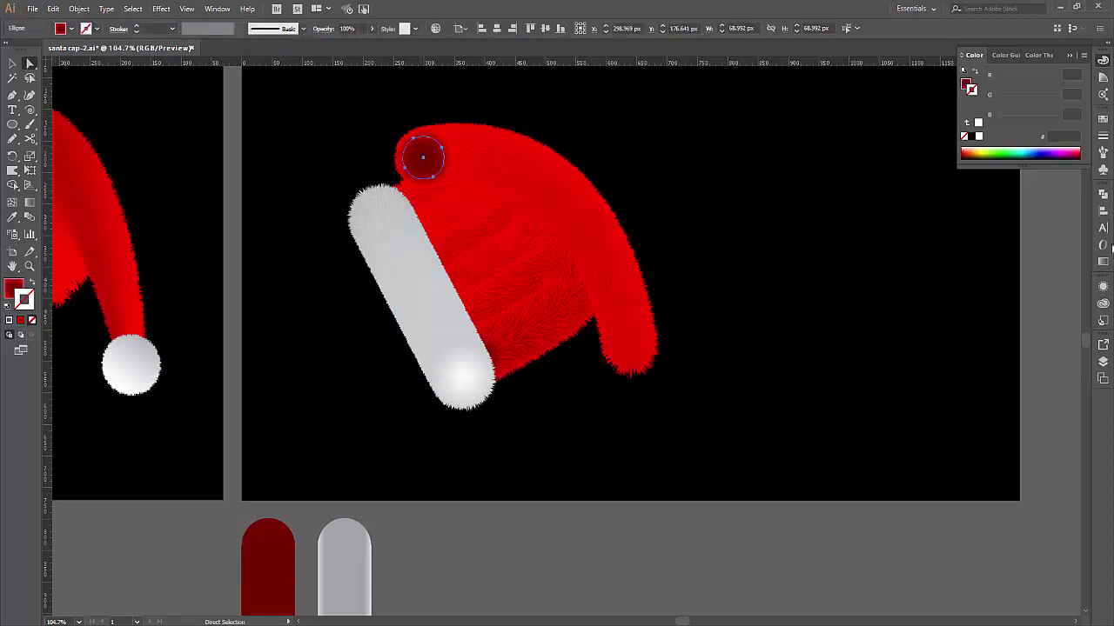
{"action": "left_click", "coordinate": [1102, 262]}
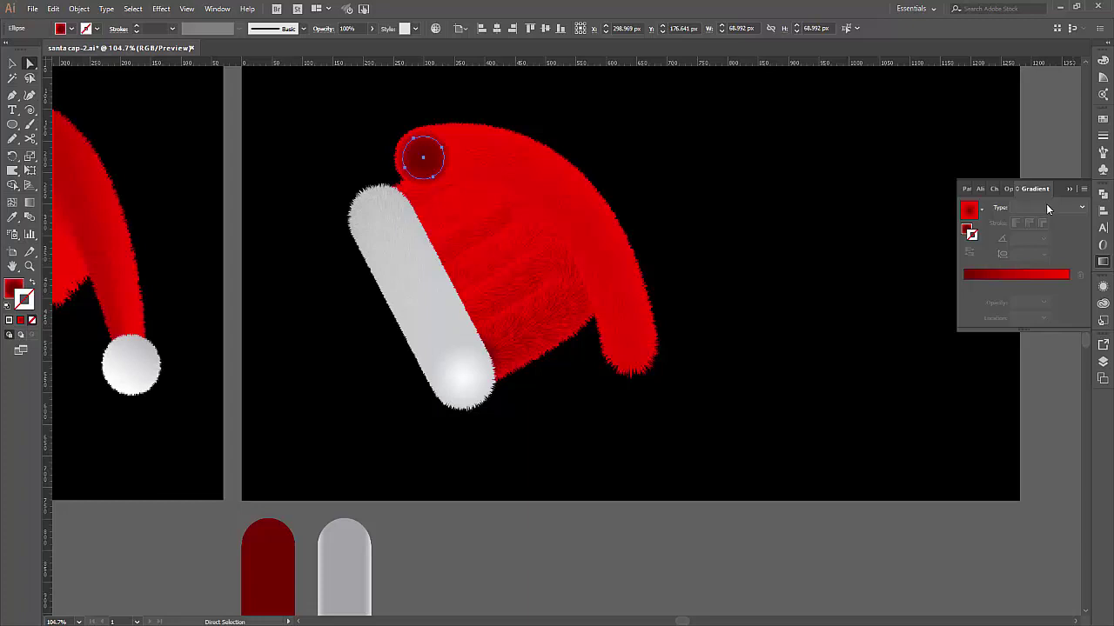
{"action": "left_click", "coordinate": [24, 288]}
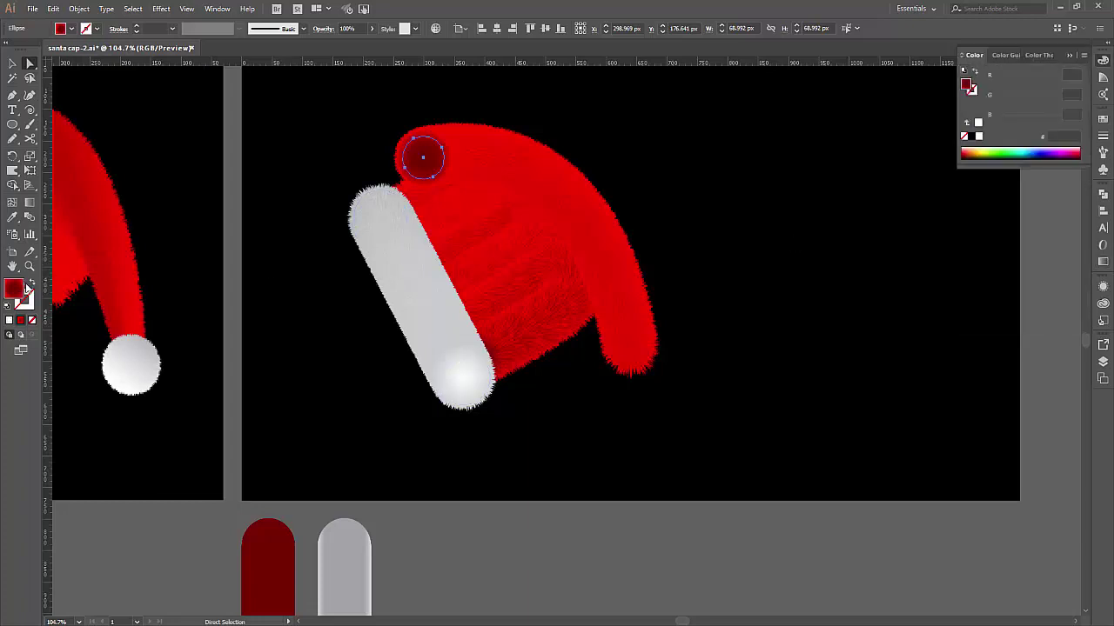
{"action": "left_click", "coordinate": [1102, 262]}
{"action": "left_click", "coordinate": [968, 209]}
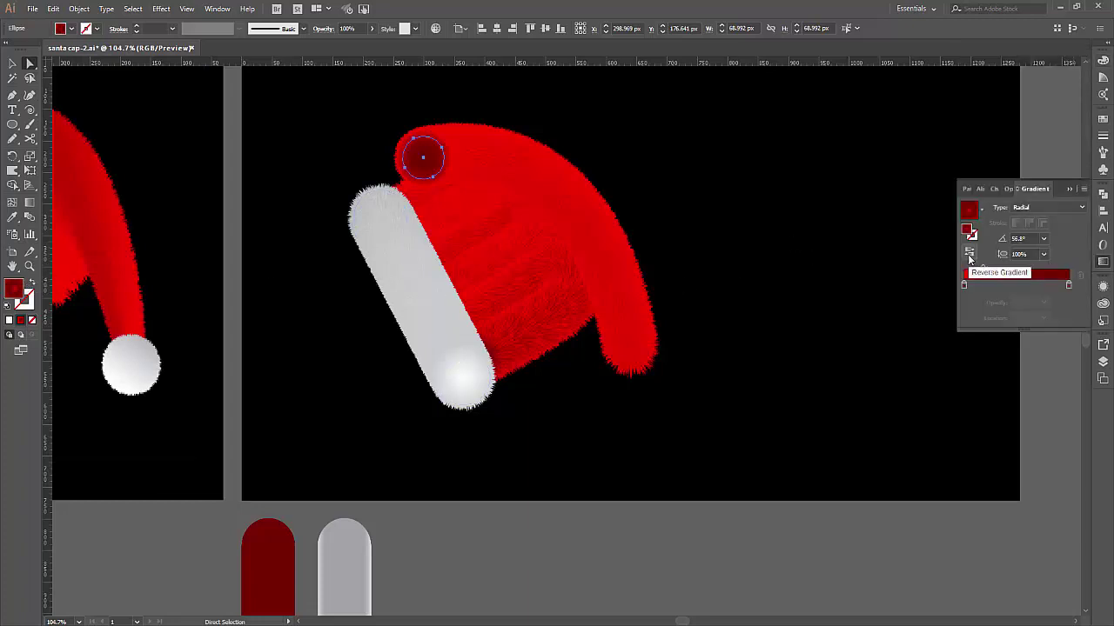
Reverse the gradient, set its midpoint to 36.36%, and drag the circle onto the brim.
{"action": "left_click", "coordinate": [970, 258]}
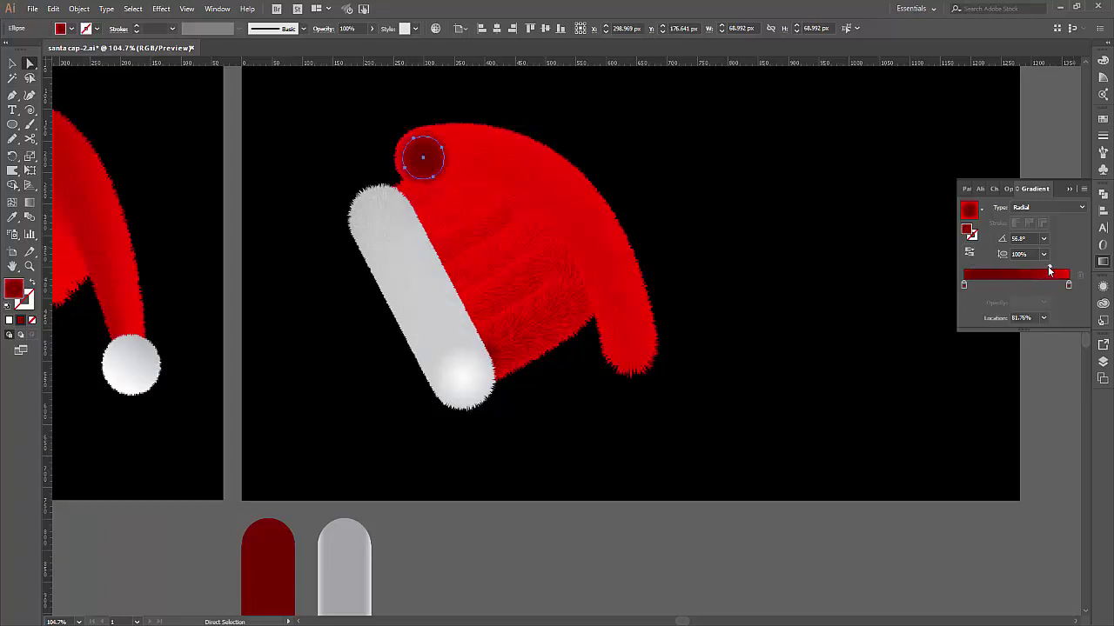
{"action": "left_click_drag", "start_coordinate": [1048, 267], "coordinate": [983, 270]}
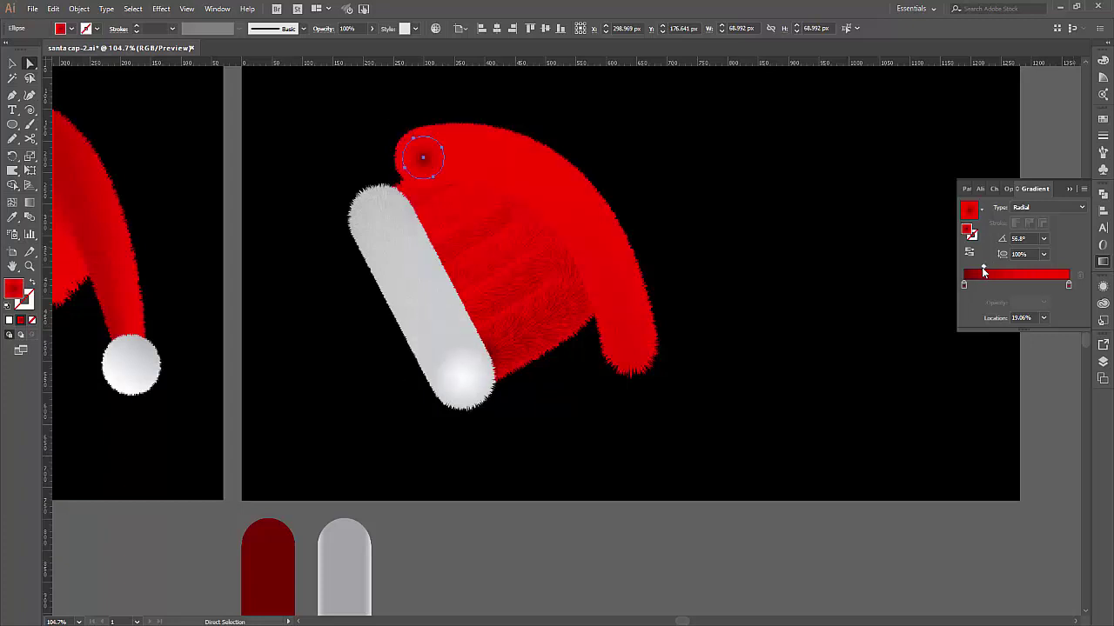
{"action": "left_click_drag", "start_coordinate": [984, 270], "coordinate": [1007, 270]}
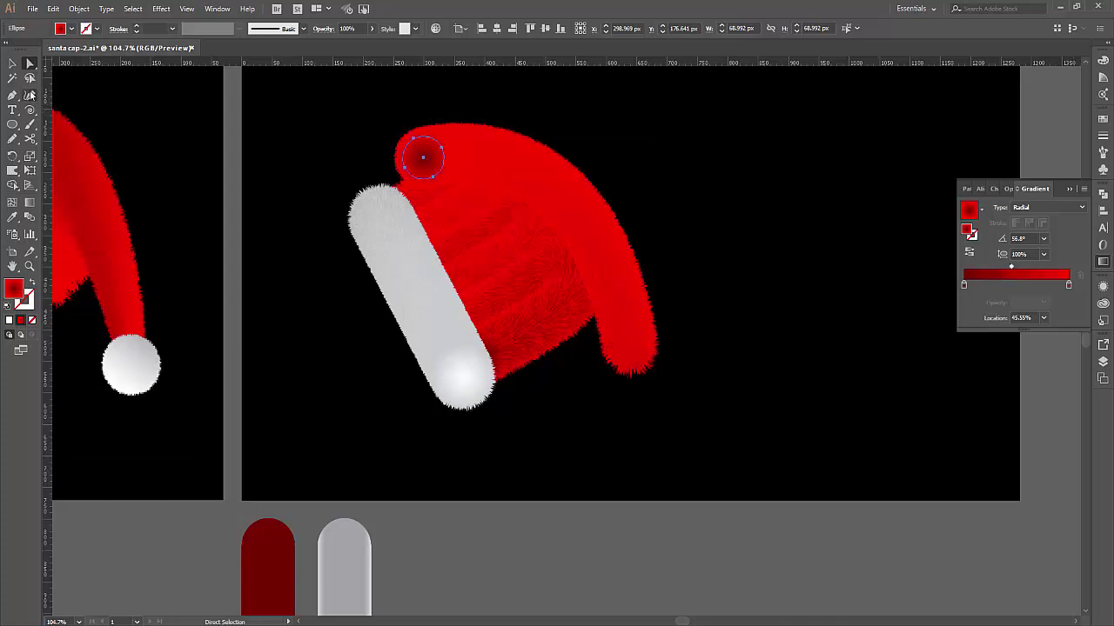
{"action": "left_click_drag", "start_coordinate": [430, 148], "coordinate": [407, 203]}
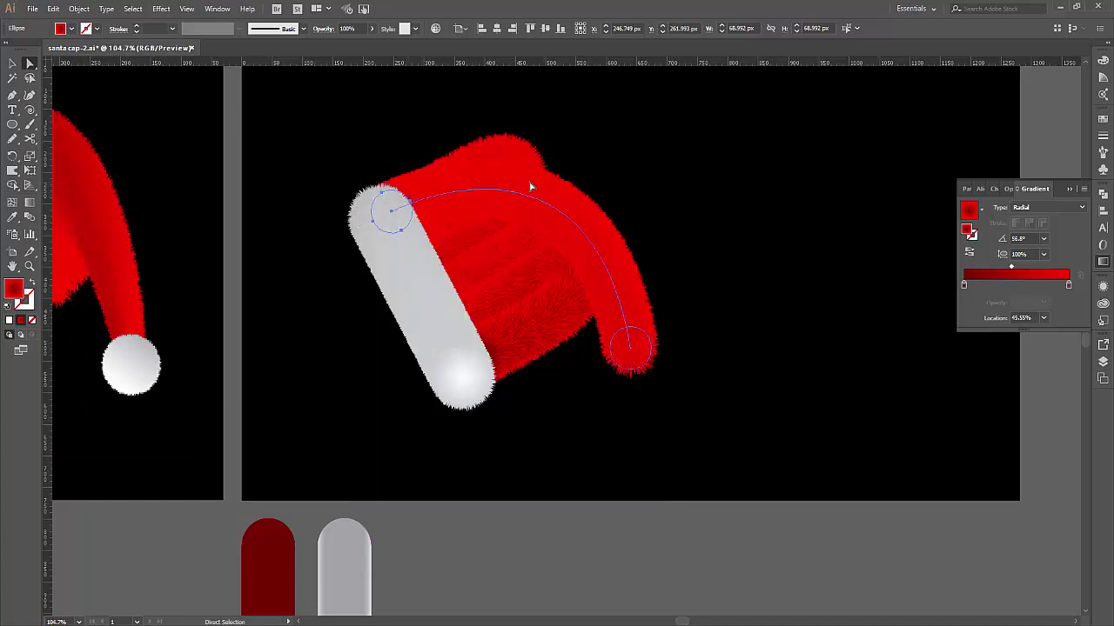
Convert the spine's start and tip anchors and pull out curve handles to reshape the arc.
{"action": "left_click", "coordinate": [393, 216]}
{"action": "left_click", "coordinate": [629, 348]}
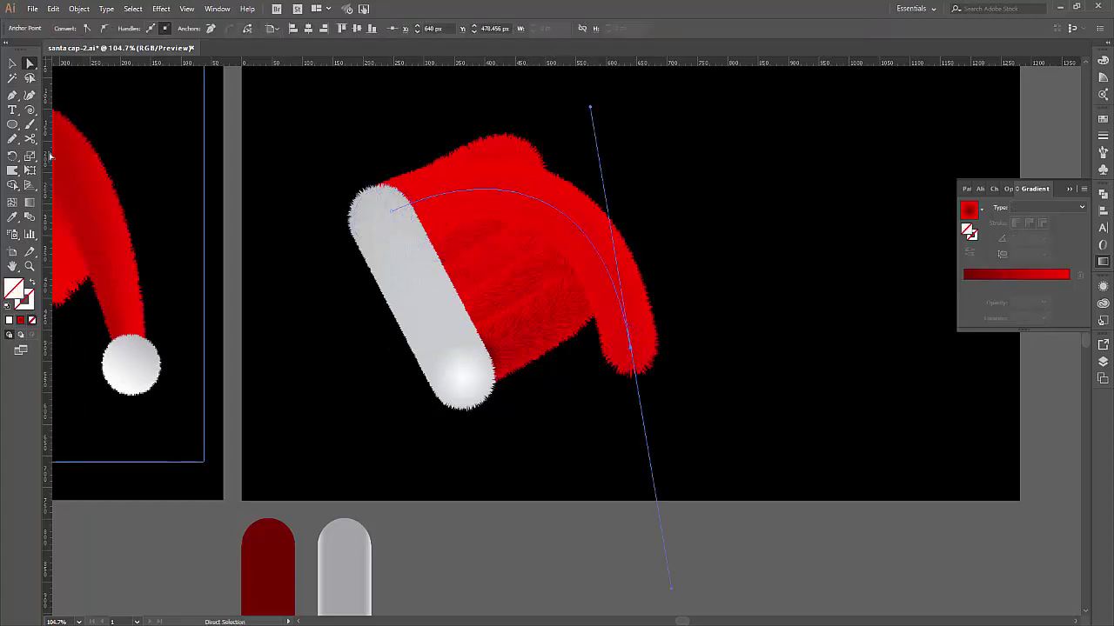
{"action": "left_click_drag", "start_coordinate": [12, 94], "coordinate": [70, 139]}
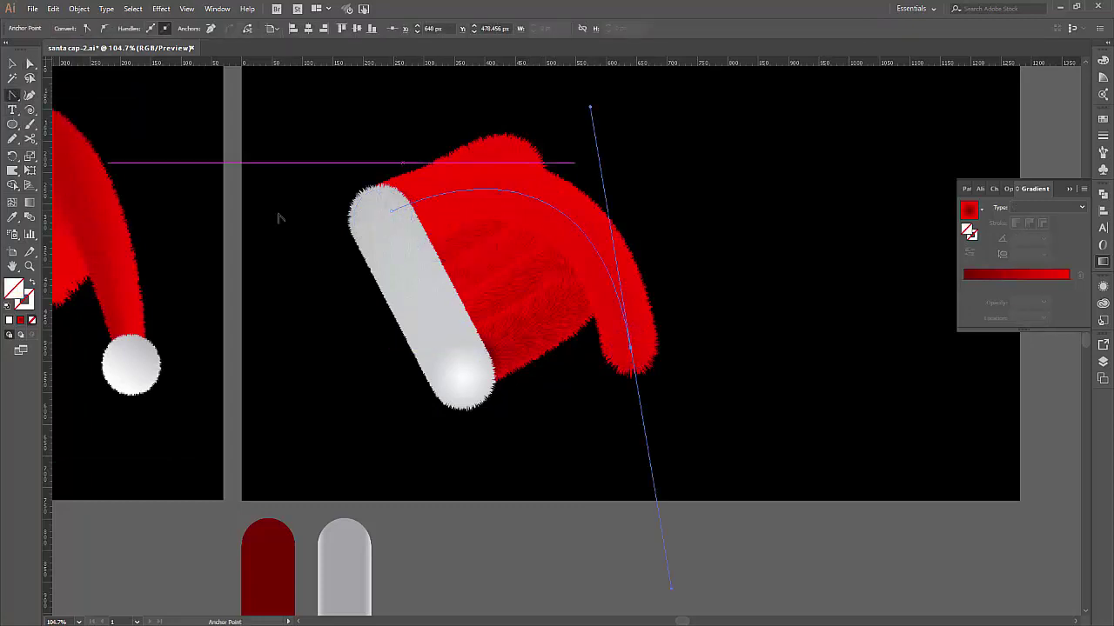
{"action": "mouse_move", "coordinate": [394, 210]}
{"action": "left_mouse_down"}
{"action": "mouse_move", "coordinate": [464, 158]}
{"action": "mouse_move", "coordinate": [478, 130]}
{"action": "left_mouse_up"}
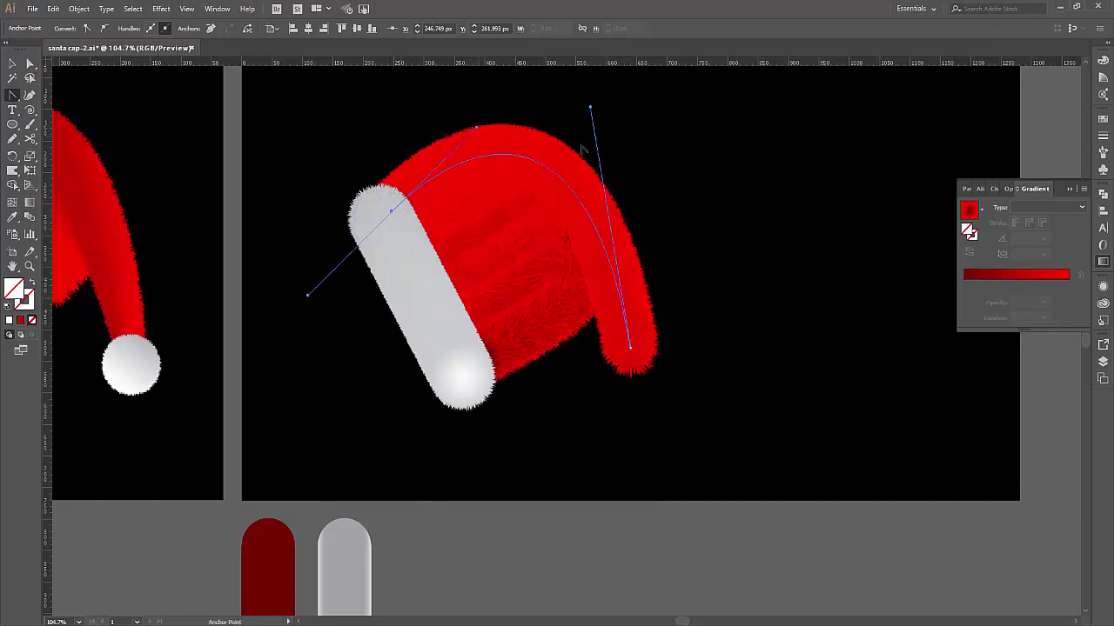
{"action": "left_click", "coordinate": [629, 347]}
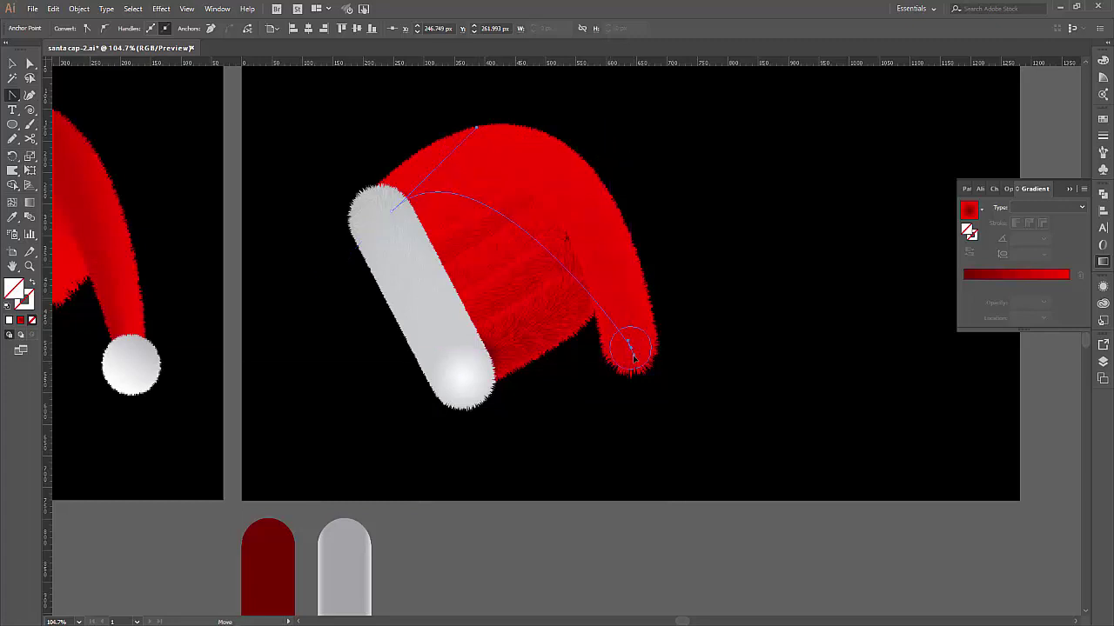
{"action": "left_click_drag", "start_coordinate": [630, 348], "coordinate": [654, 511]}
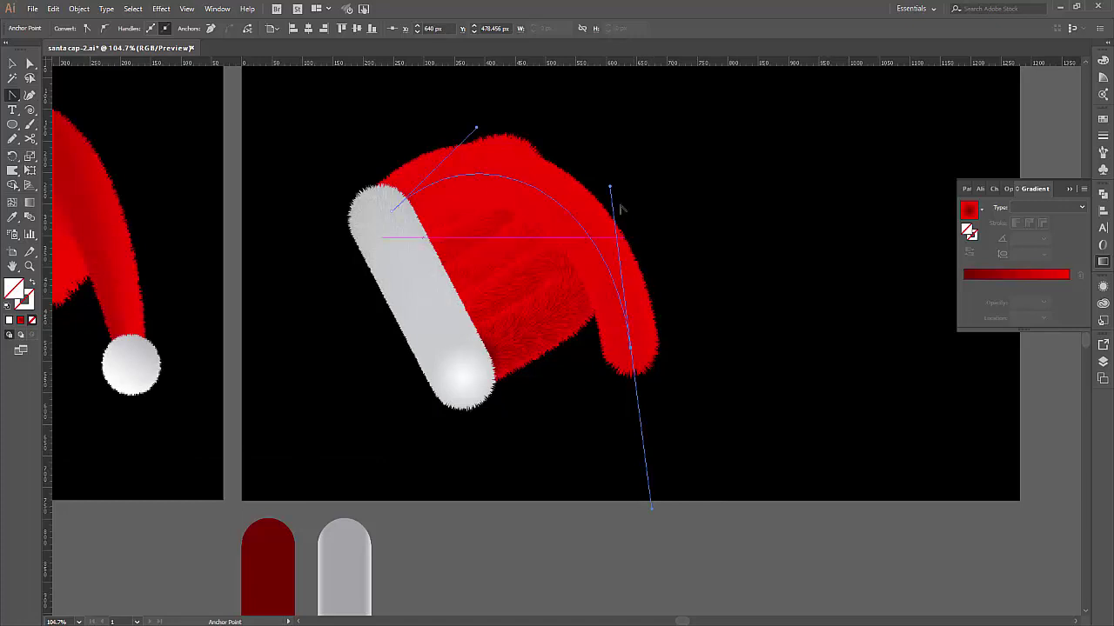
{"action": "left_click_drag", "start_coordinate": [609, 186], "coordinate": [610, 150]}
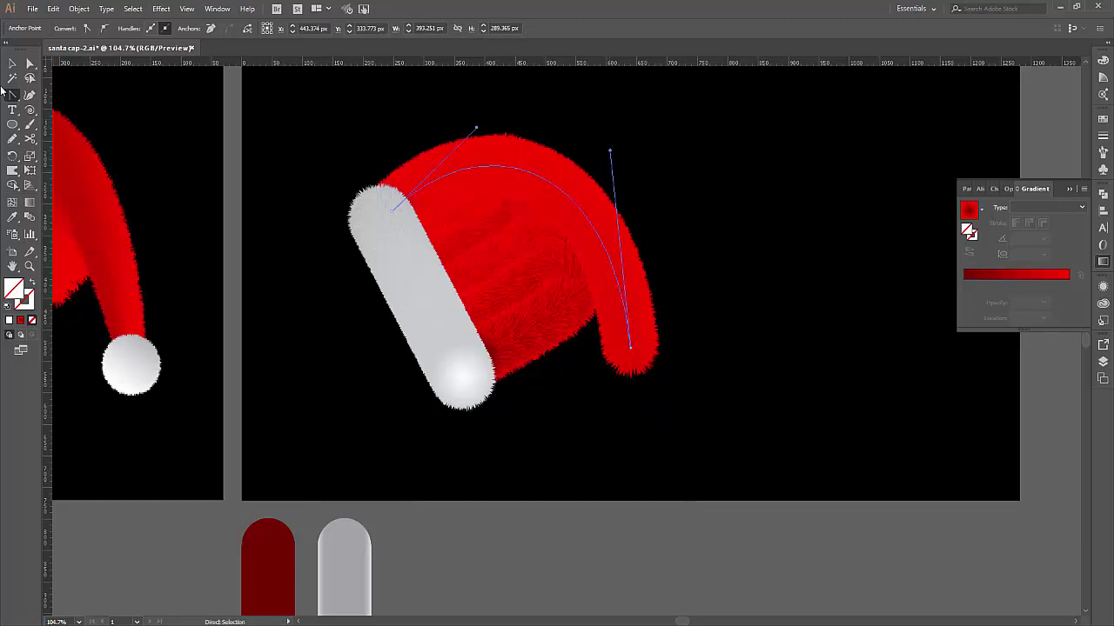
Drag the hat's tail tip straight down and raise its handle to round the crown.
{"action": "left_click", "coordinate": [29, 65]}
{"action": "left_click_drag", "start_coordinate": [634, 355], "coordinate": [634, 420]}
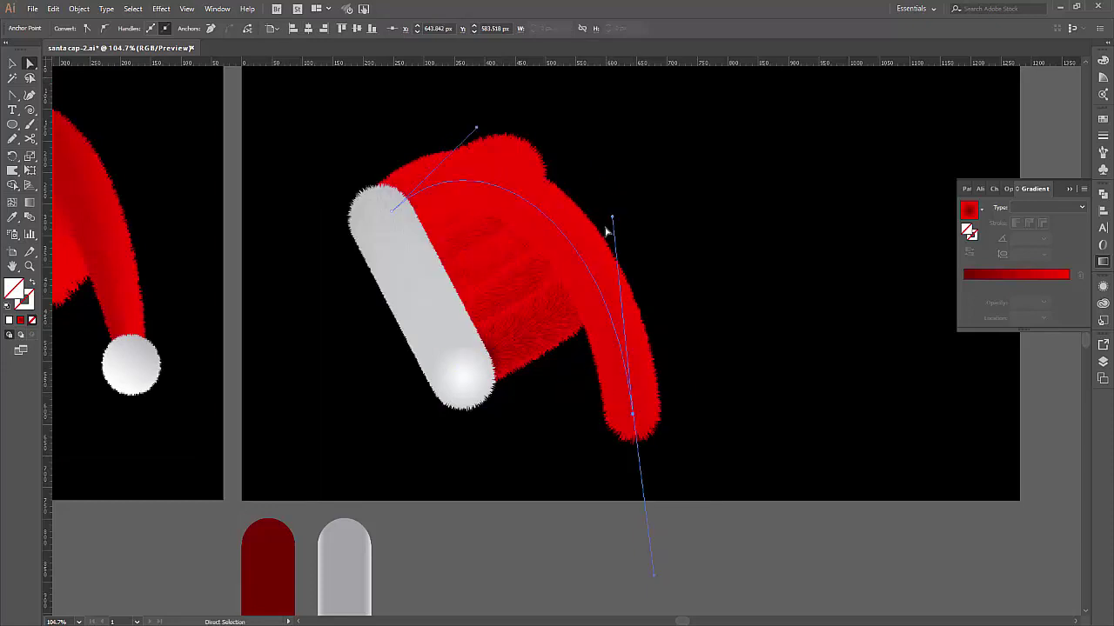
{"action": "left_click_drag", "start_coordinate": [615, 221], "coordinate": [624, 90]}
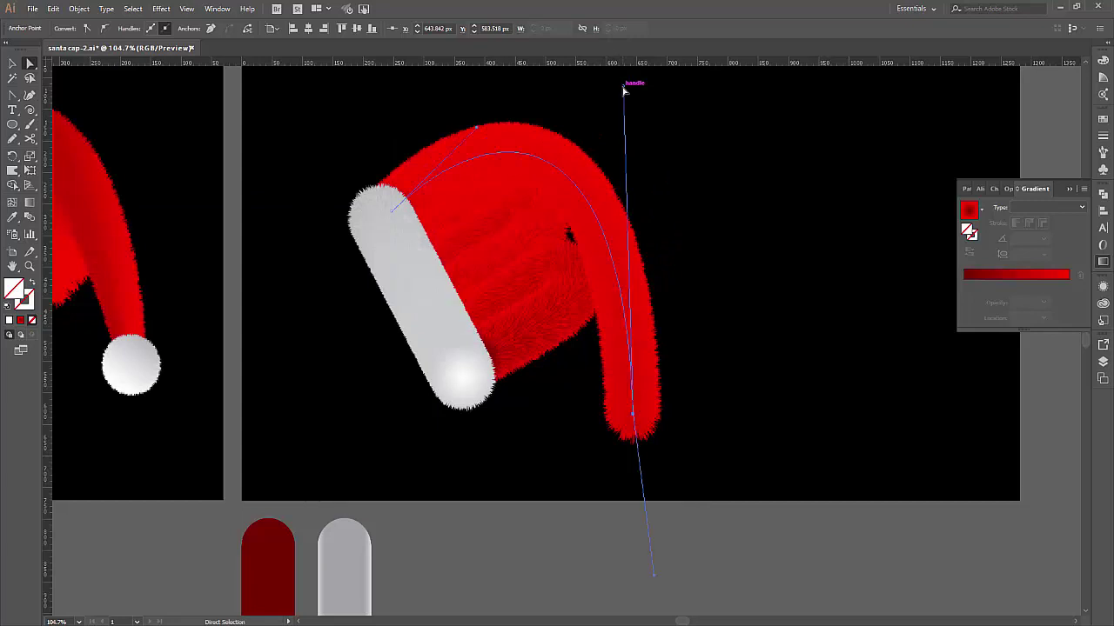
{"action": "left_click", "coordinate": [642, 420]}
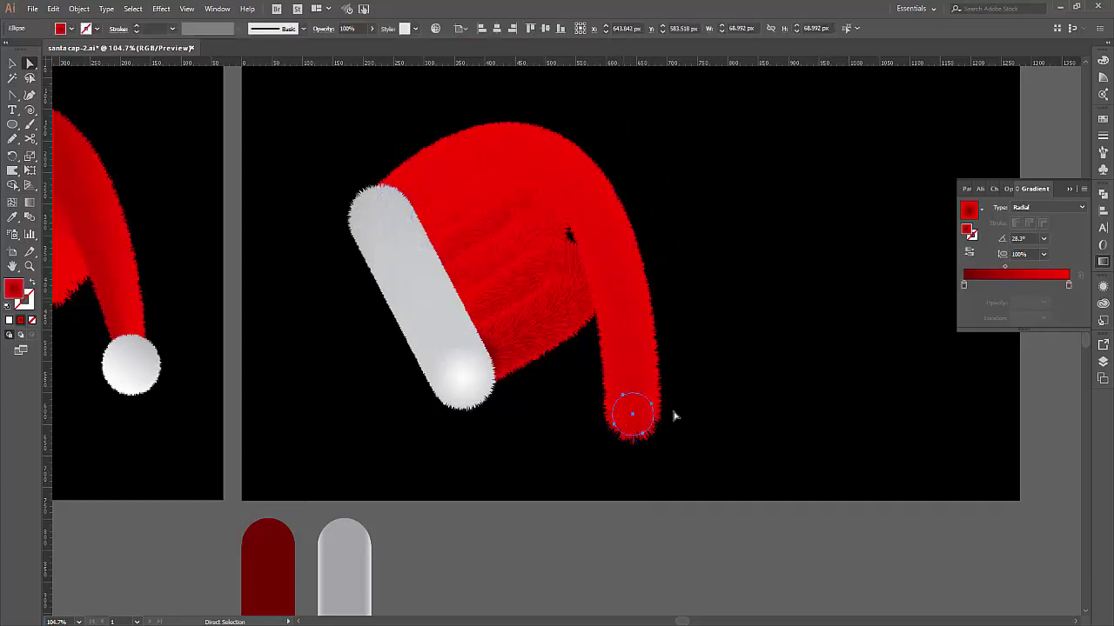
In the Transform panel, resize the tip circle to 30, then 40, then 60 px.
{"action": "left_click", "coordinate": [217, 9]}
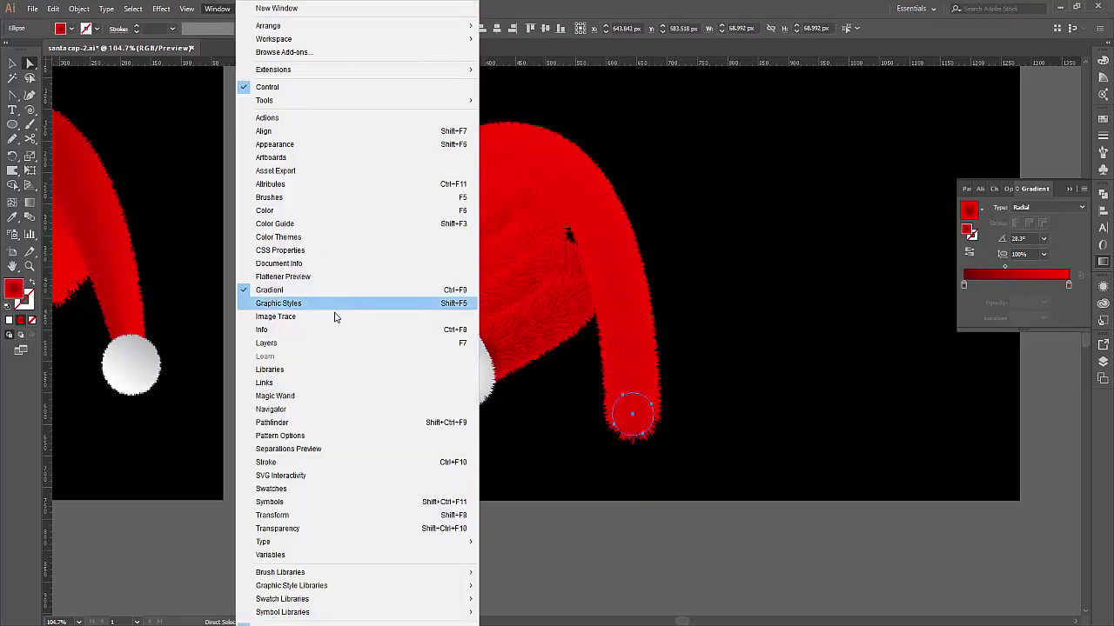
{"action": "left_click", "coordinate": [300, 459]}
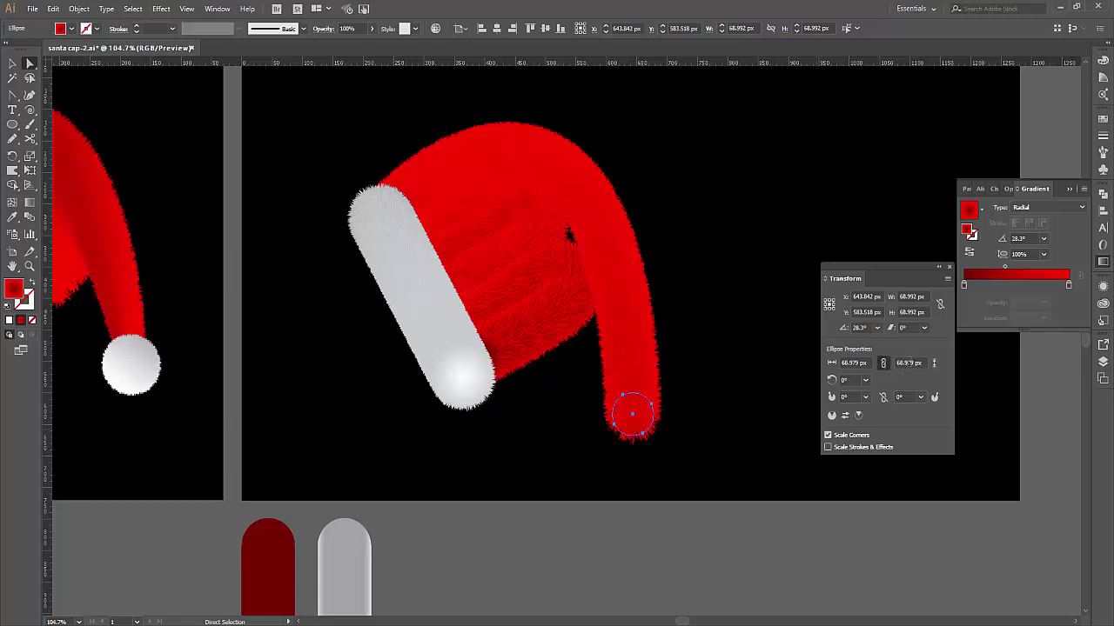
{"action": "left_click", "coordinate": [908, 363]}
{"action": "type", "text": "30"}
{"action": "key", "text": "Return"}
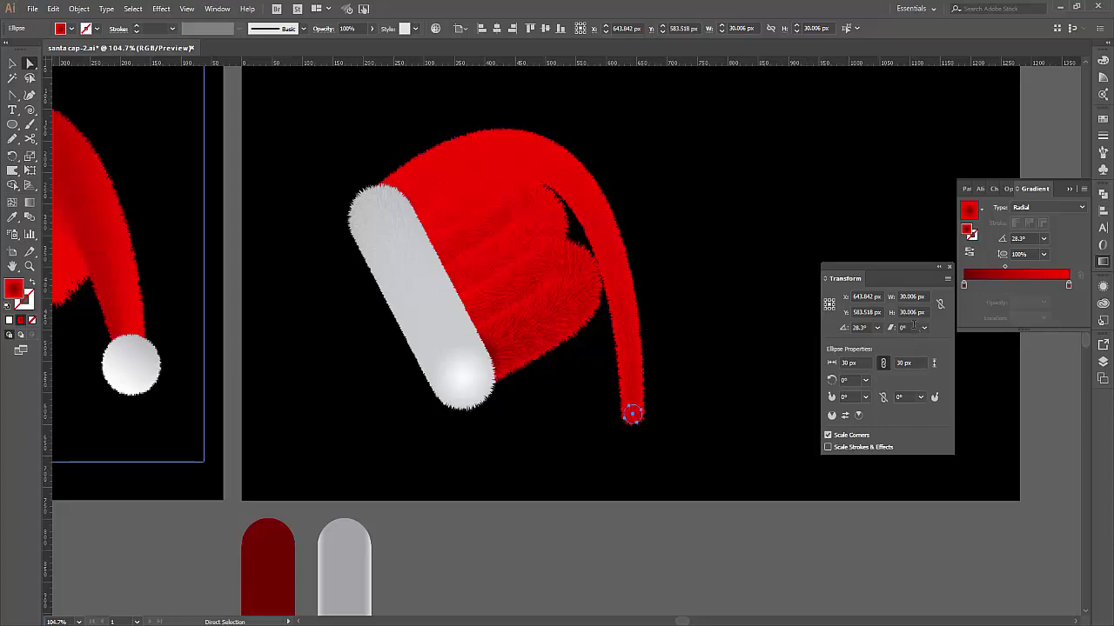
{"action": "double_click", "coordinate": [903, 362]}
{"action": "type", "text": "40"}
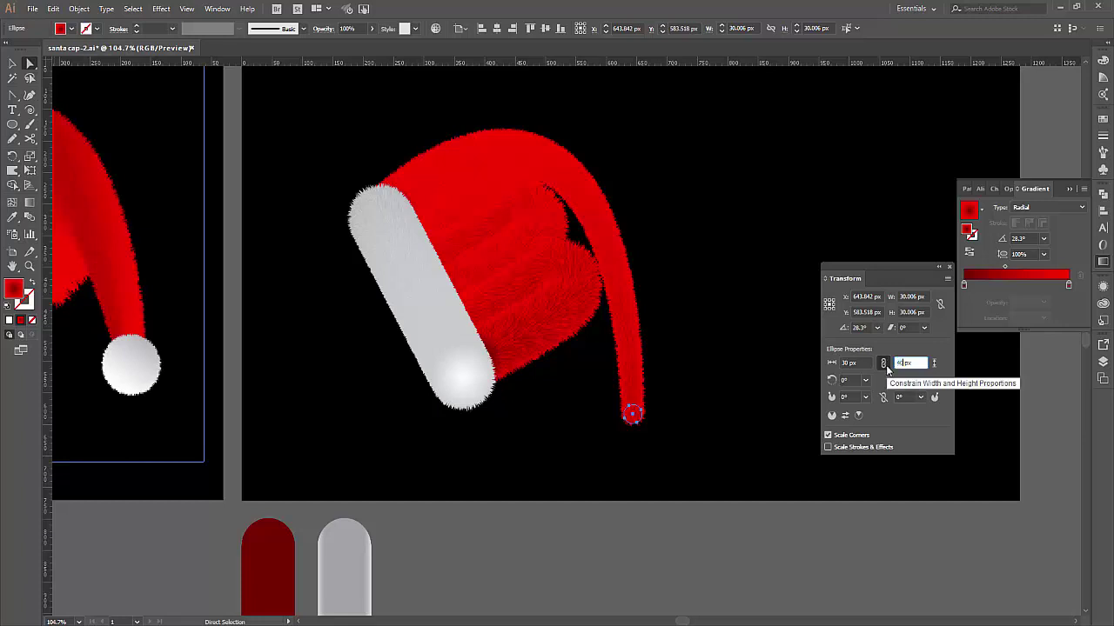
{"action": "key", "text": "Return"}
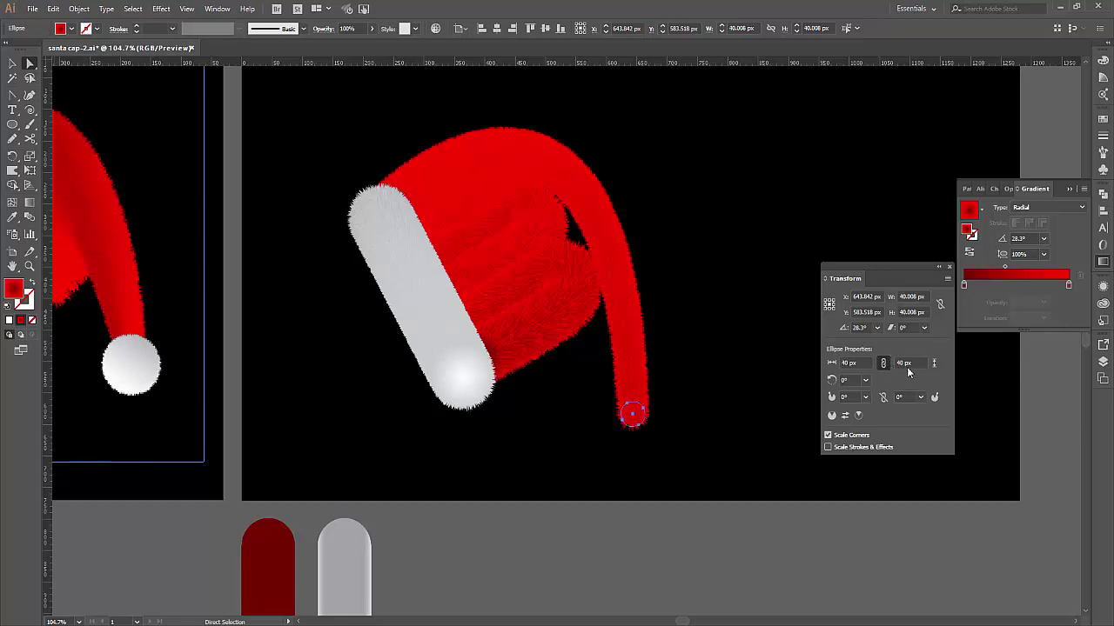
{"action": "double_click", "coordinate": [902, 361]}
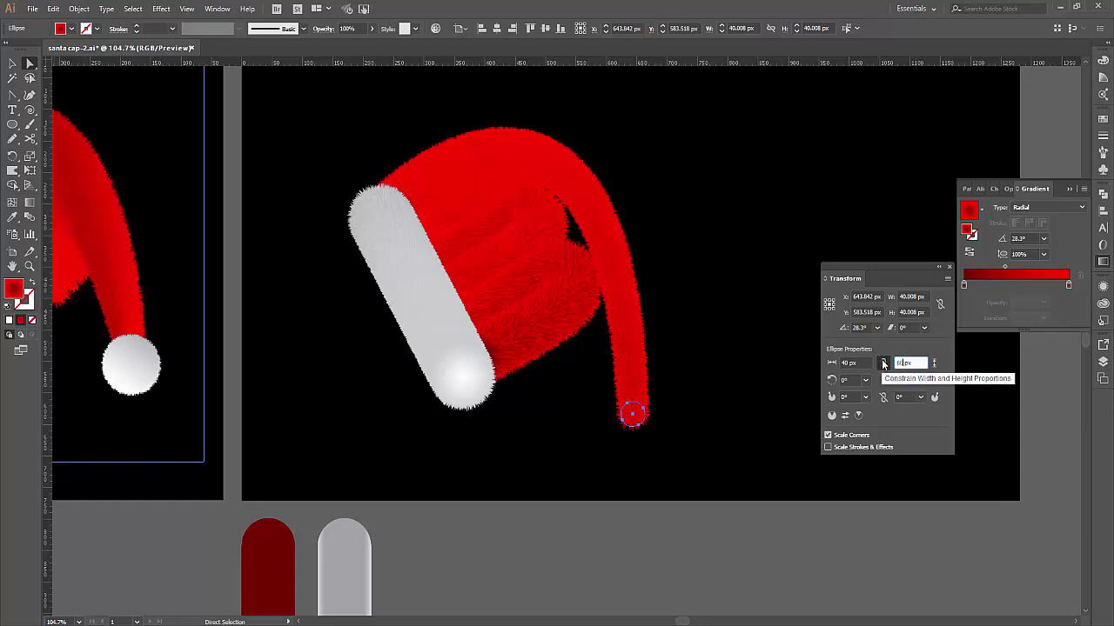
{"action": "key", "text": "Return"}
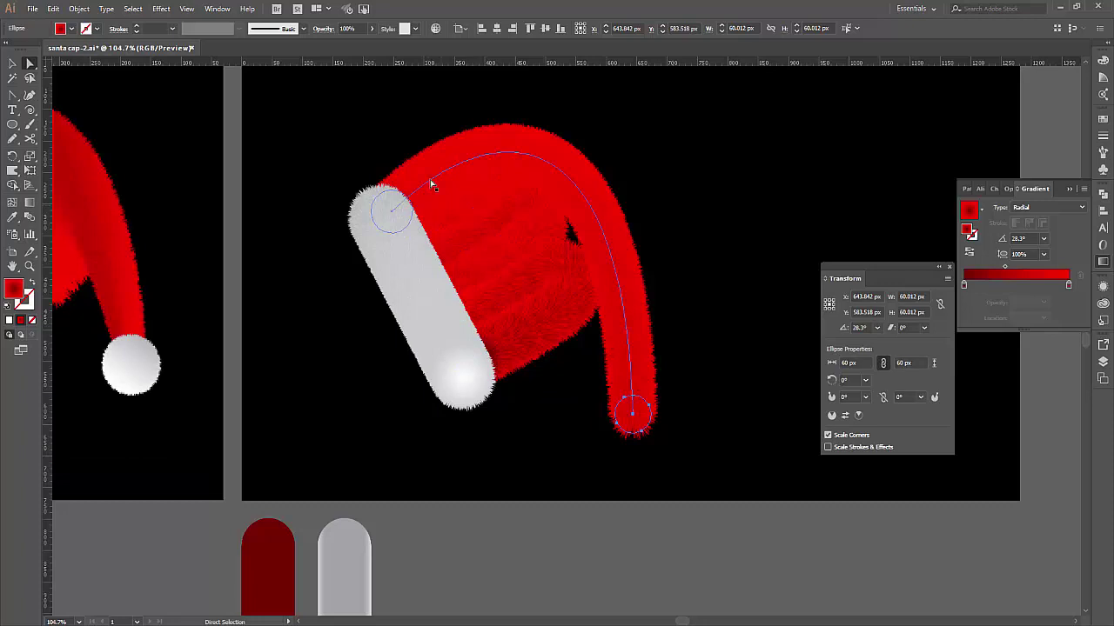
Select the hat blend and shift its spine so the tail moves right.
{"action": "left_click", "coordinate": [412, 203]}
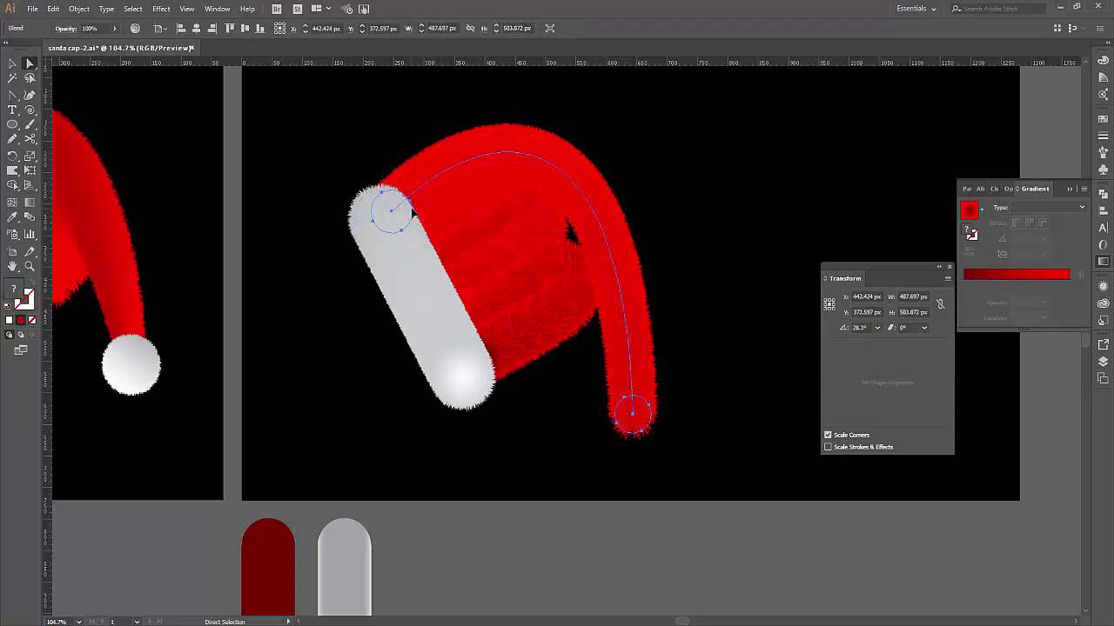
{"action": "left_click", "coordinate": [12, 62]}
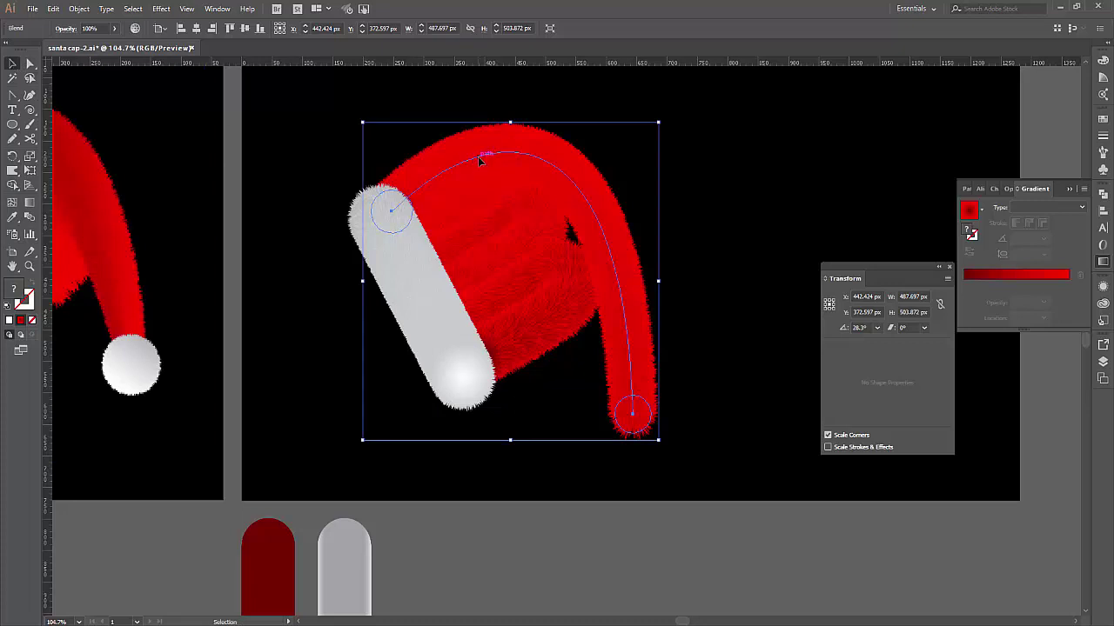
{"action": "left_click_drag", "start_coordinate": [479, 159], "coordinate": [492, 150]}
Set the hat's starting circle to 100 px and move the whole hat slightly lower.
{"action": "key", "text": "a"}
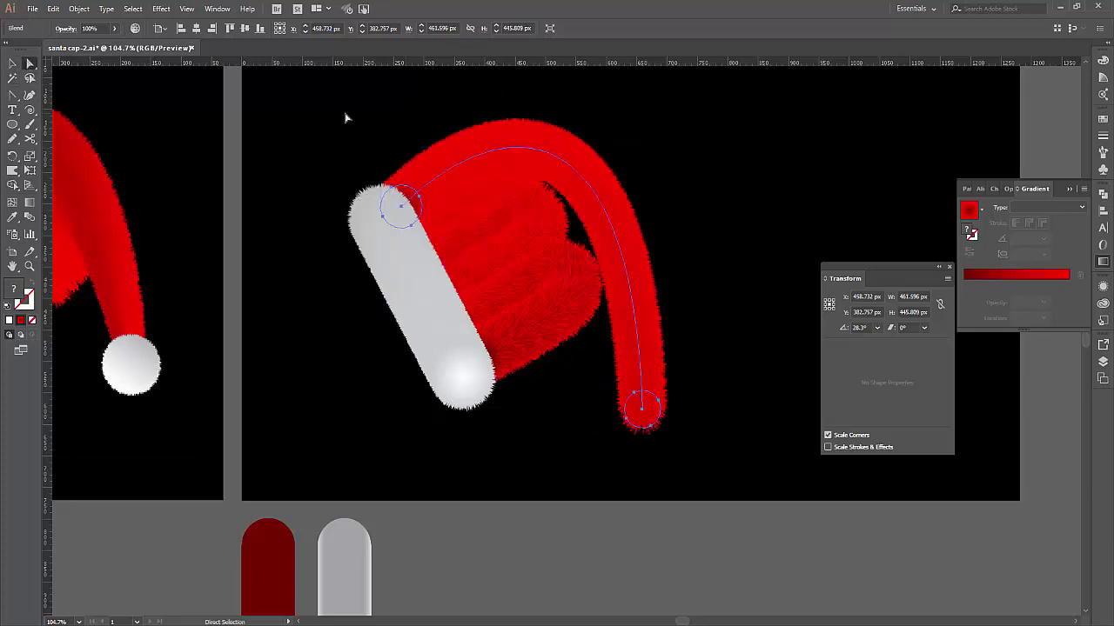
{"action": "left_click", "coordinate": [411, 186]}
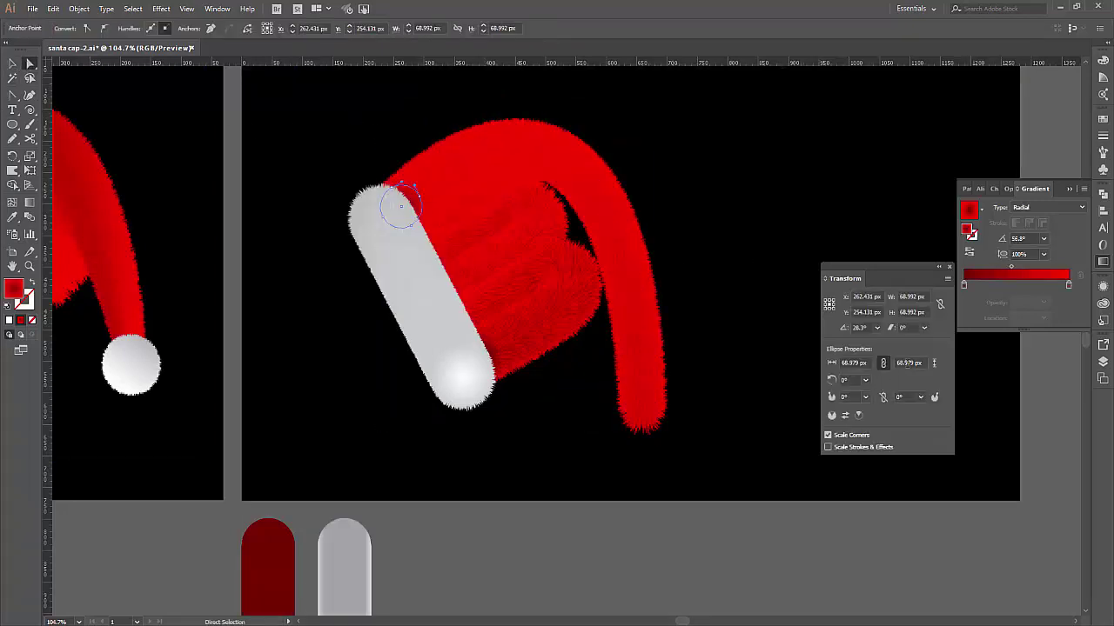
{"action": "left_click", "coordinate": [909, 363]}
{"action": "type", "text": "100"}
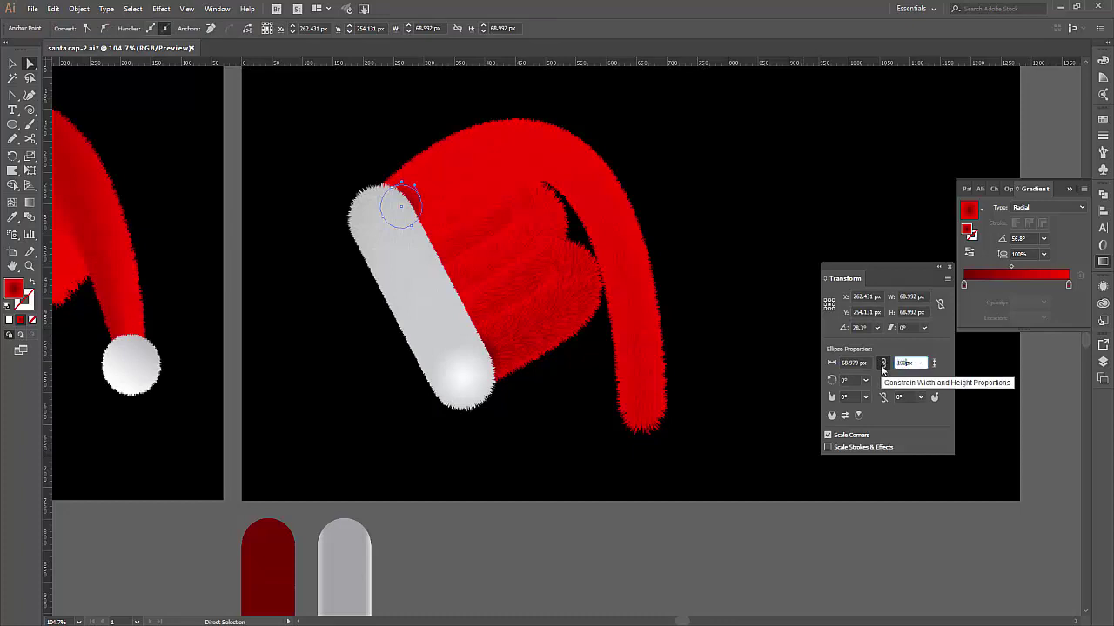
{"action": "key", "text": "Return"}
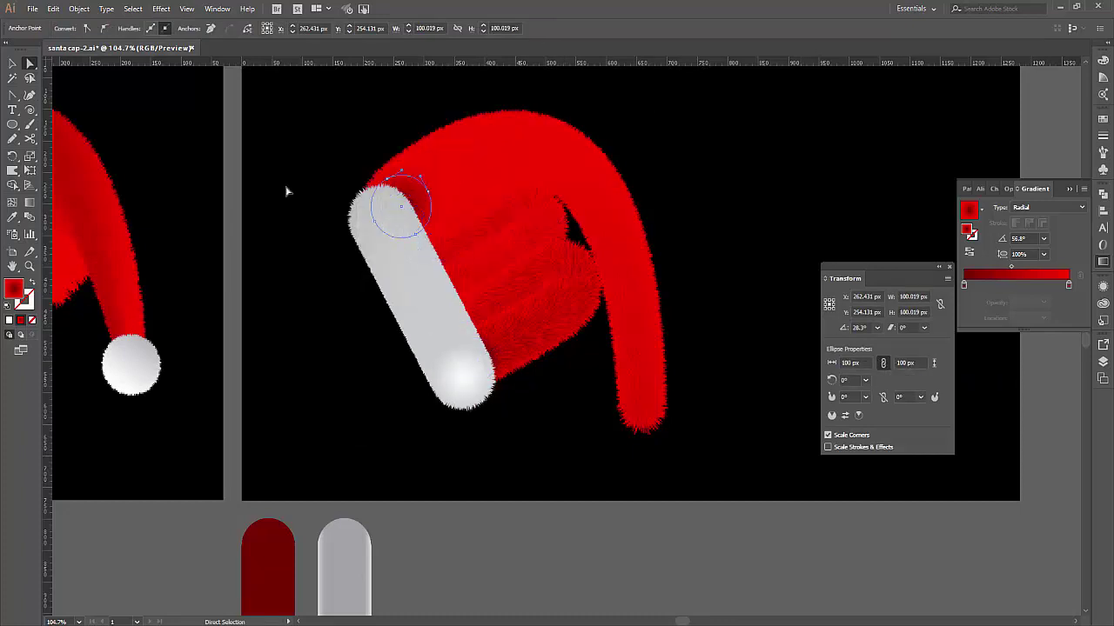
{"action": "left_click", "coordinate": [12, 63]}
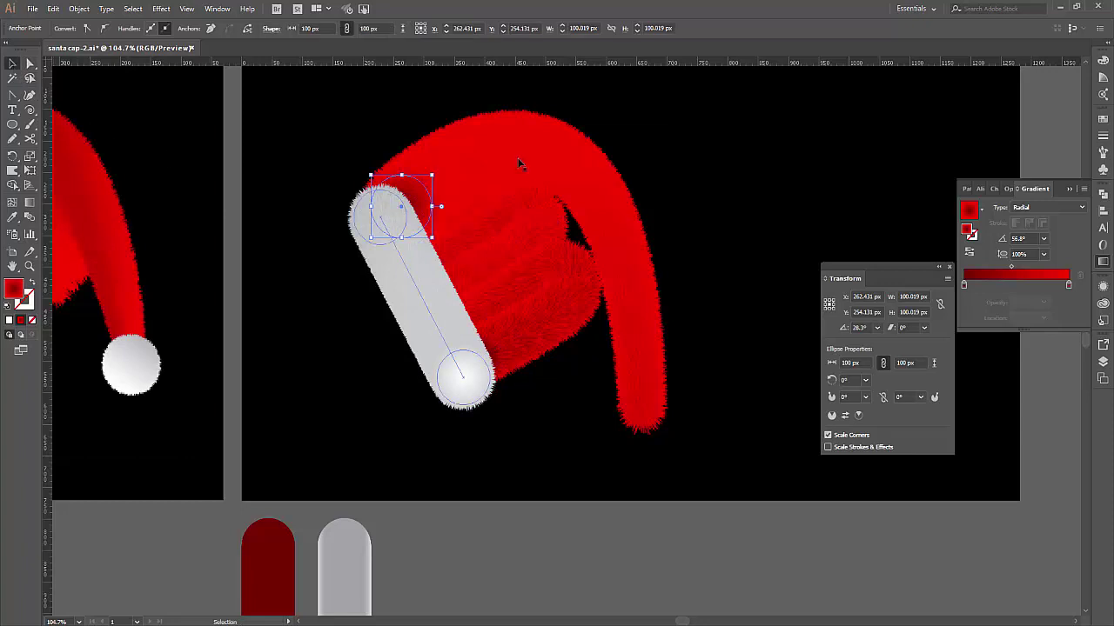
{"action": "mouse_move", "coordinate": [529, 150]}
{"action": "left_mouse_down"}
{"action": "mouse_move", "coordinate": [532, 167]}
{"action": "mouse_move", "coordinate": [520, 170]}
{"action": "mouse_move", "coordinate": [529, 167]}
{"action": "left_mouse_up"}
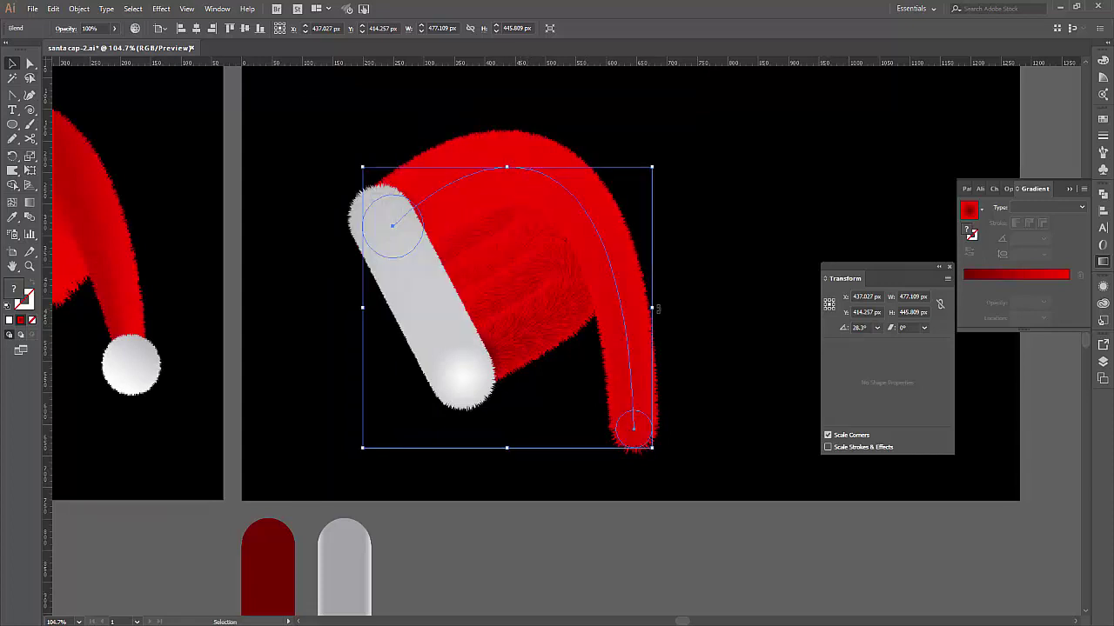
Reshape the tail curve by lowering the tip's top handle and raising its end anchor.
{"action": "left_click", "coordinate": [29, 63]}
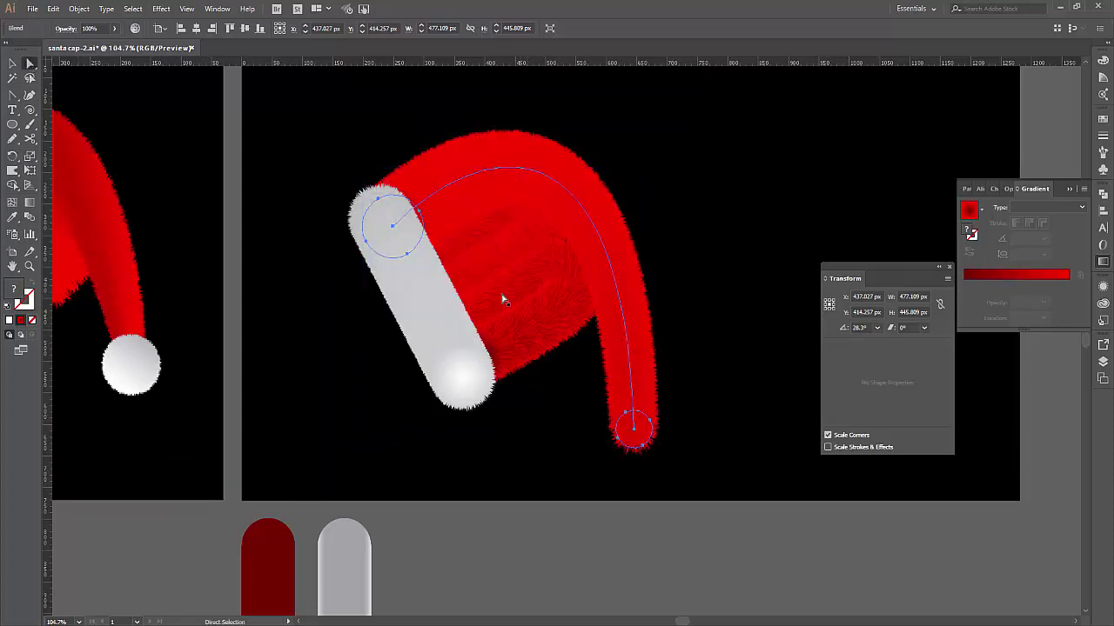
{"action": "left_click", "coordinate": [636, 433]}
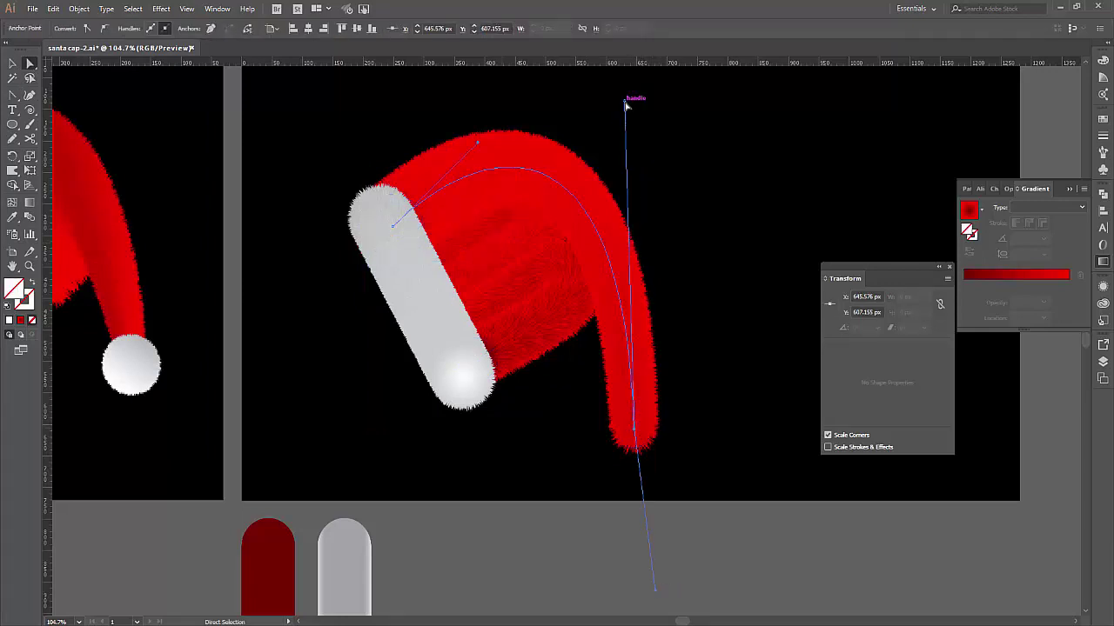
{"action": "left_click_drag", "start_coordinate": [625, 102], "coordinate": [625, 124]}
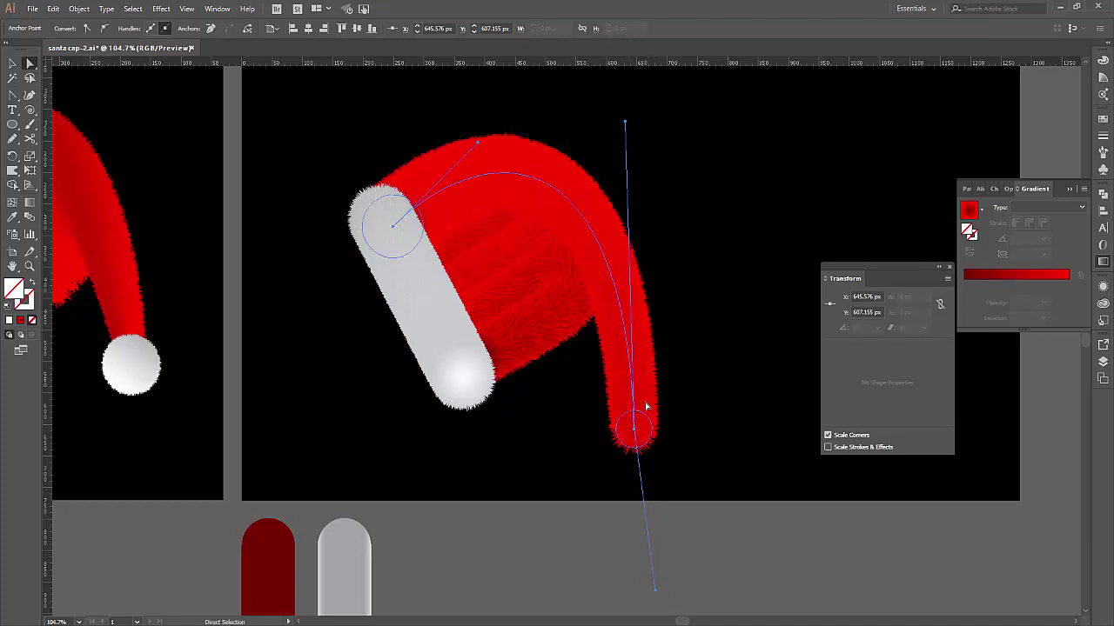
{"action": "left_click_drag", "start_coordinate": [634, 433], "coordinate": [632, 418]}
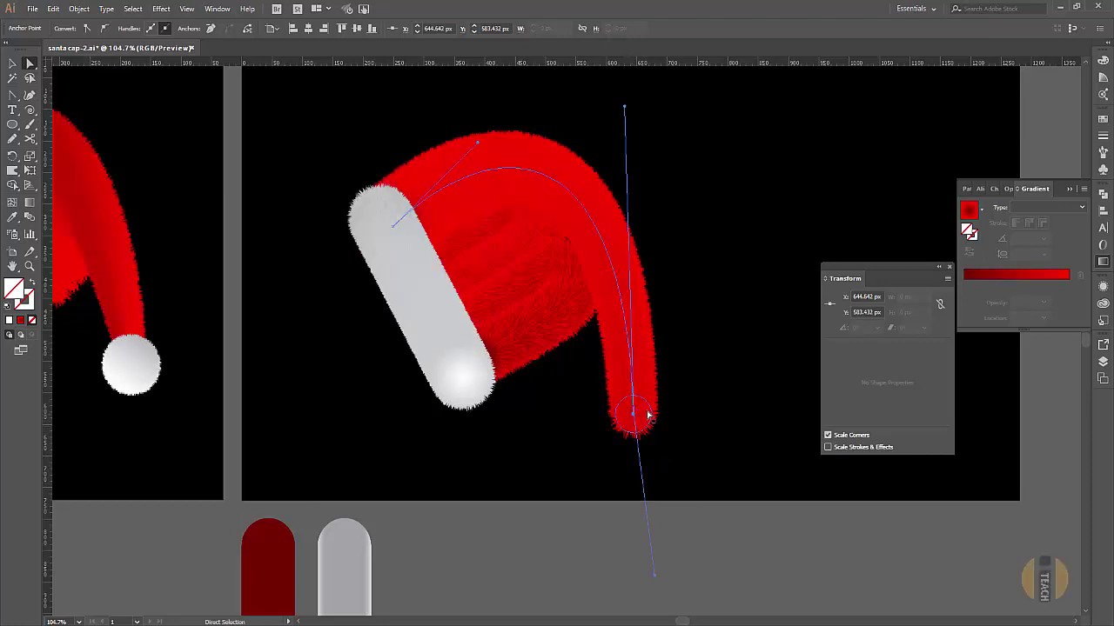
Resize the small tip circle at the tail end to 40 px.
{"action": "left_click", "coordinate": [634, 421]}
{"action": "left_click", "coordinate": [910, 363]}
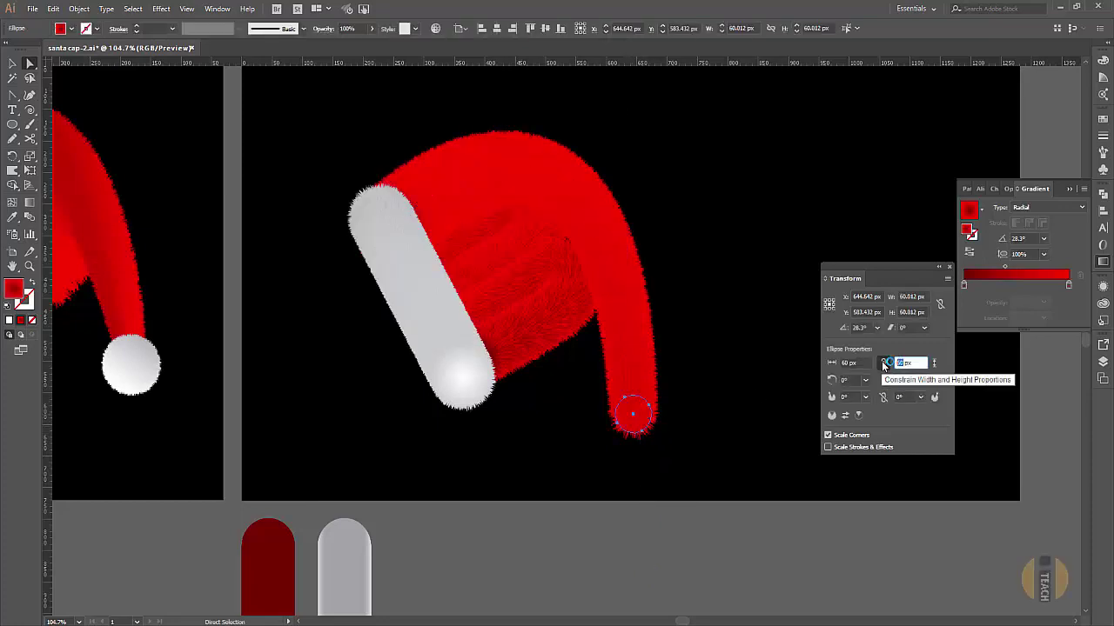
{"action": "type", "text": "40"}
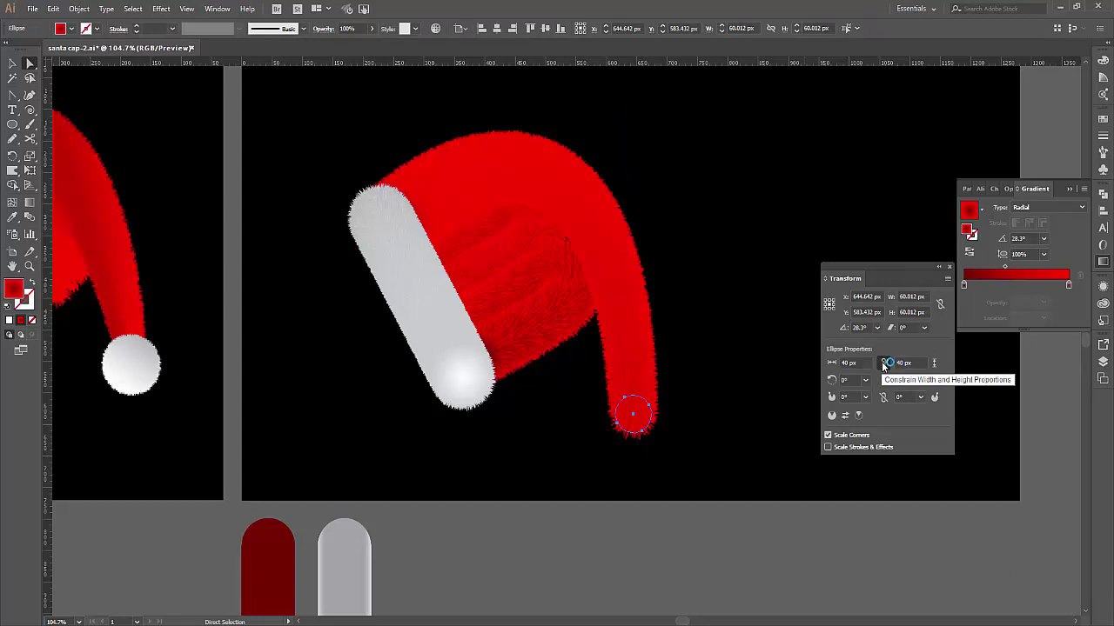
{"action": "key", "text": "Return"}
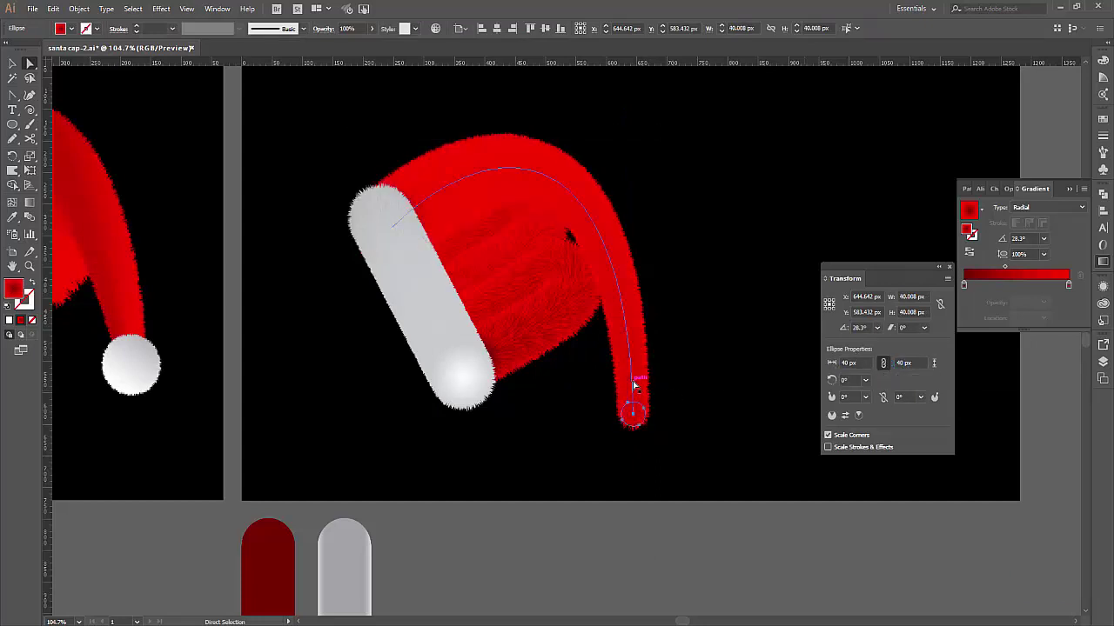
Pull the tail tip's handles left to slim the drooping tail.
{"action": "left_click", "coordinate": [635, 409]}
{"action": "left_click_drag", "start_coordinate": [635, 424], "coordinate": [621, 423]}
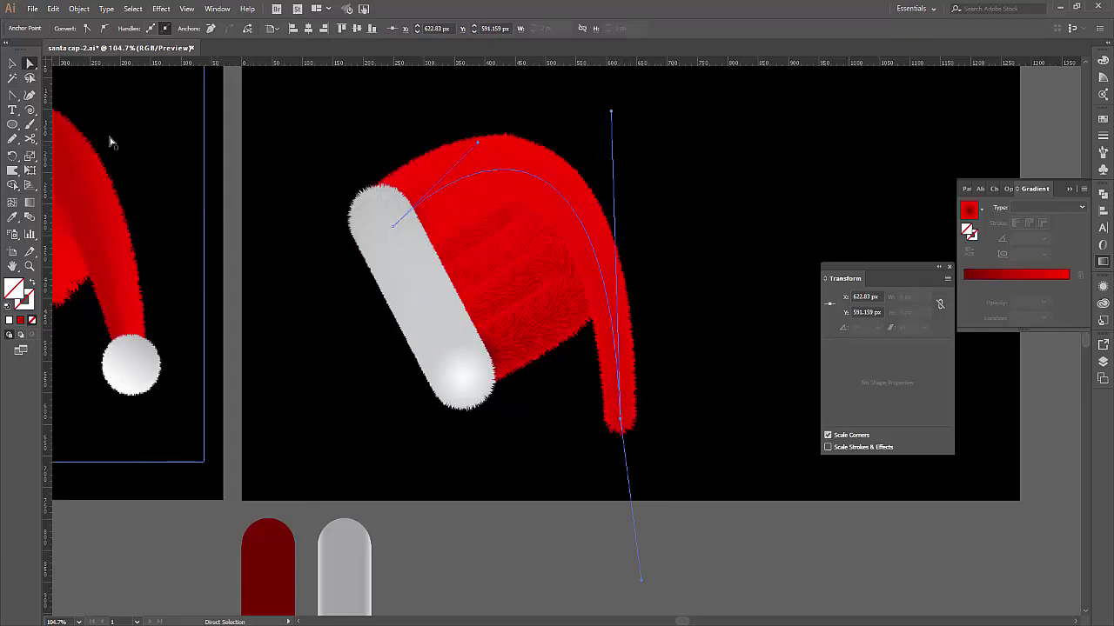
{"action": "left_click", "coordinate": [13, 63]}
{"action": "left_click", "coordinate": [478, 228]}
Make the white fur band slightly narrower and nudge it left.
{"action": "left_click", "coordinate": [621, 542]}
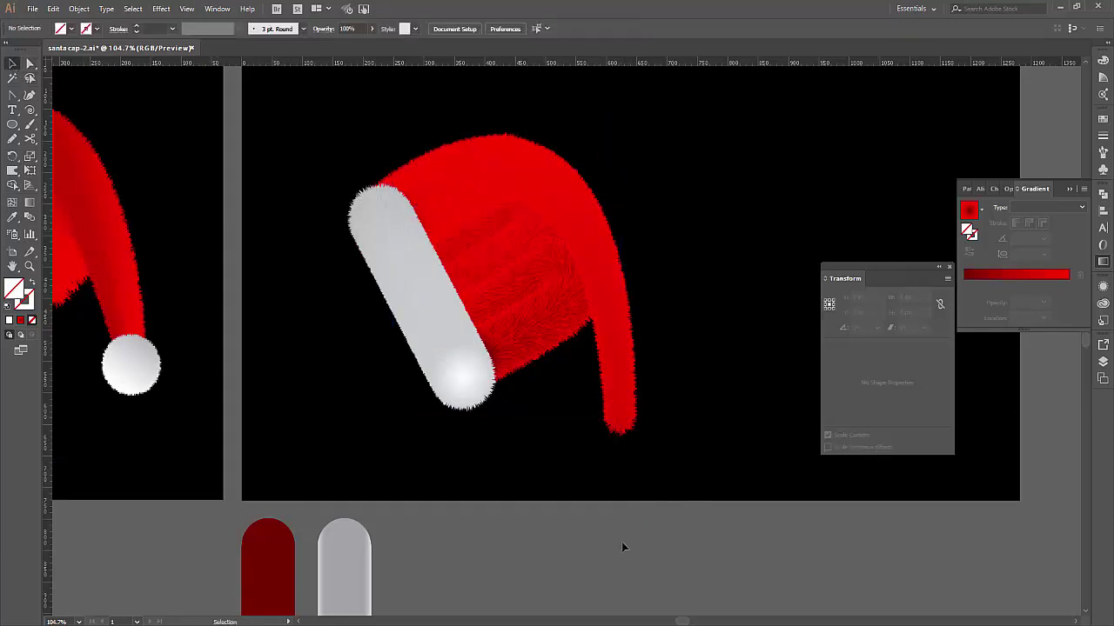
{"action": "left_click_drag", "start_coordinate": [575, 509], "coordinate": [647, 502]}
{"action": "left_click", "coordinate": [531, 357]}
{"action": "left_click_drag", "start_coordinate": [568, 384], "coordinate": [573, 387]}
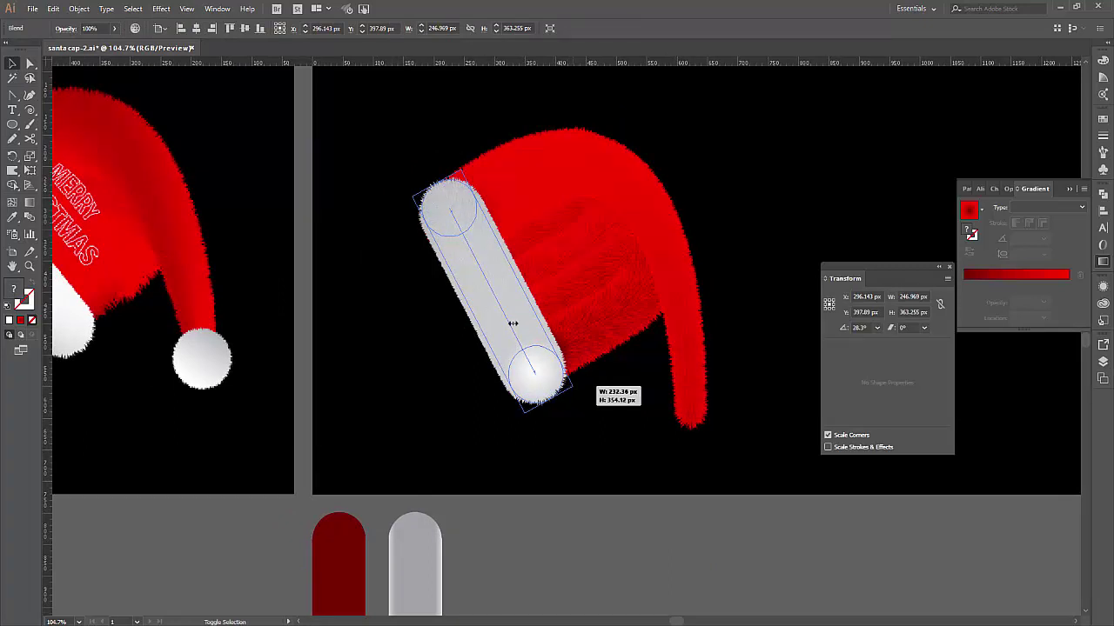
{"action": "left_click_drag", "start_coordinate": [520, 334], "coordinate": [510, 332]}
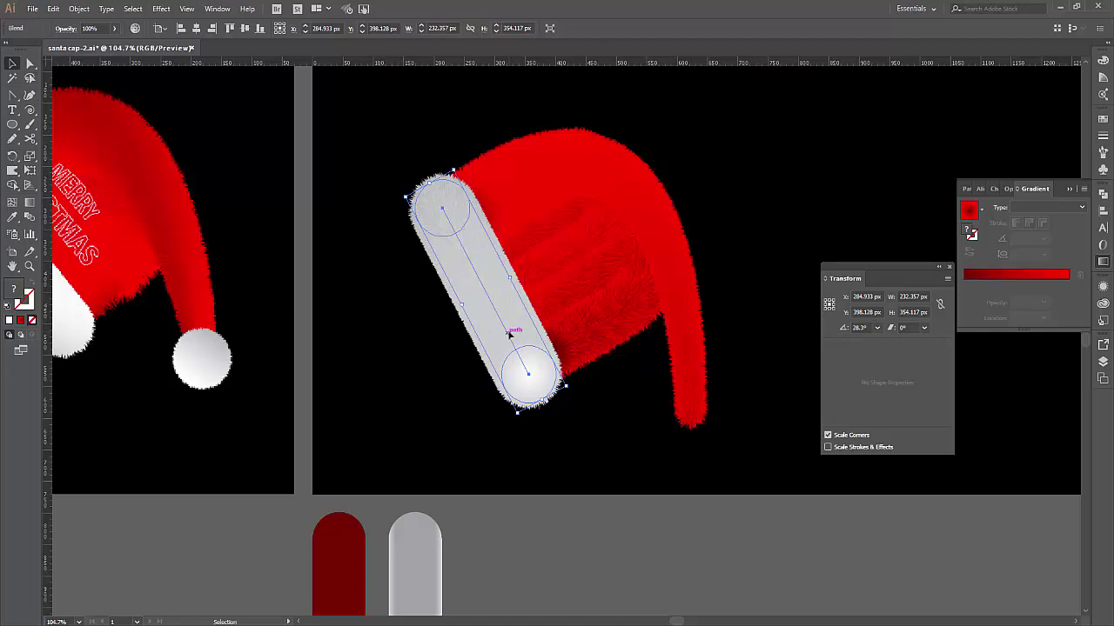
Place a copy of the white fur band to the right of the cap.
{"action": "scroll", "coordinate": [584, 298], "scroll_direction": "right", "scroll_amount": 5}
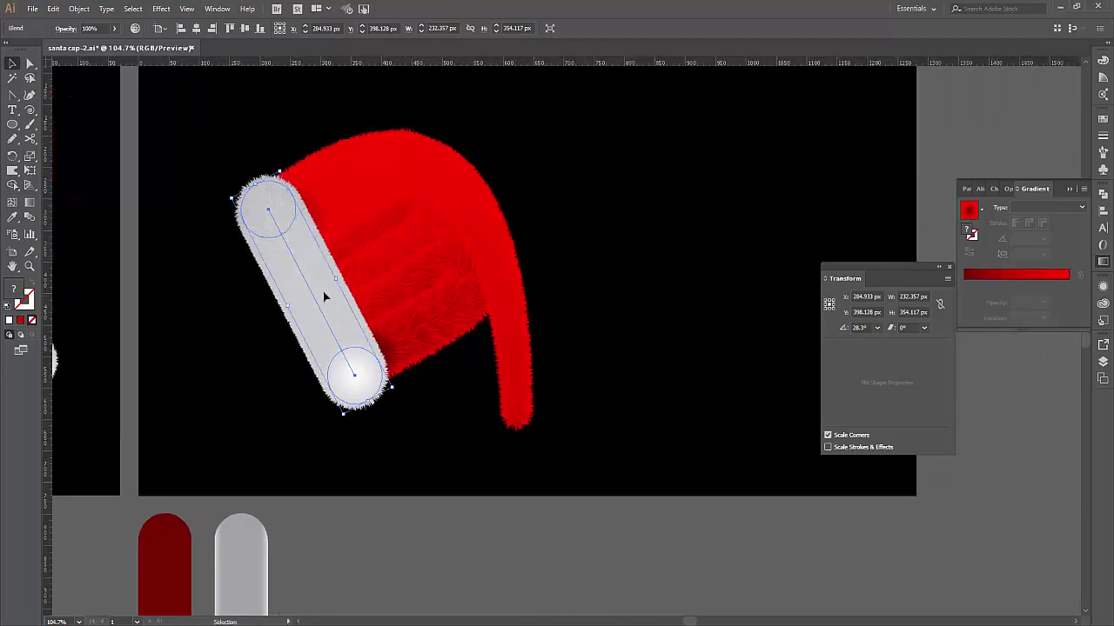
{"action": "left_click_drag", "start_coordinate": [319, 302], "coordinate": [650, 353]}
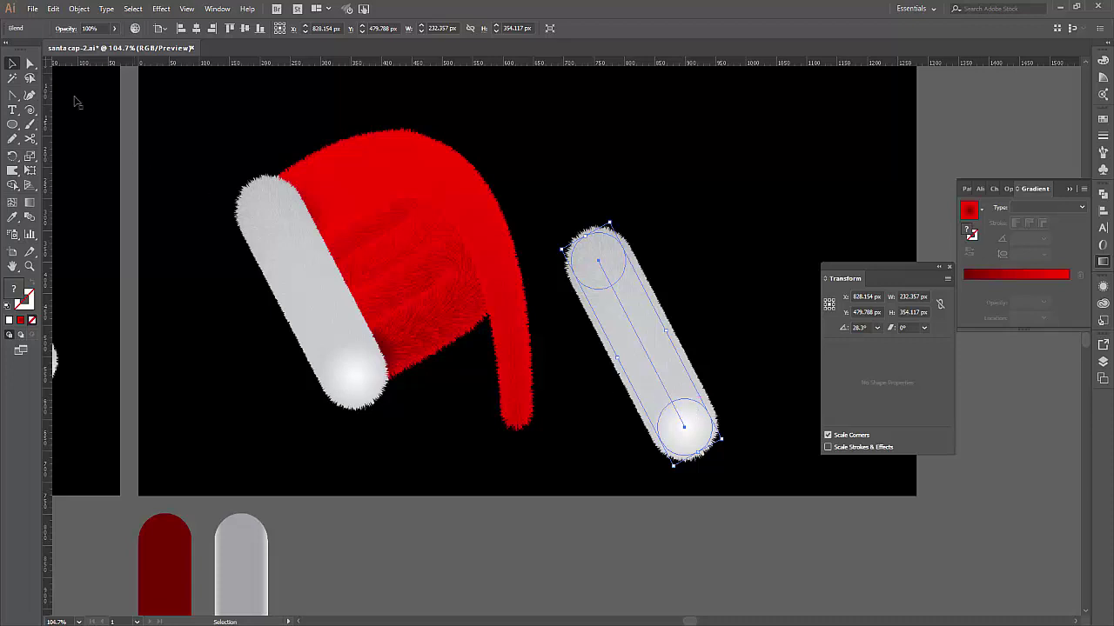
{"action": "left_click", "coordinate": [30, 62]}
{"action": "left_click", "coordinate": [711, 491]}
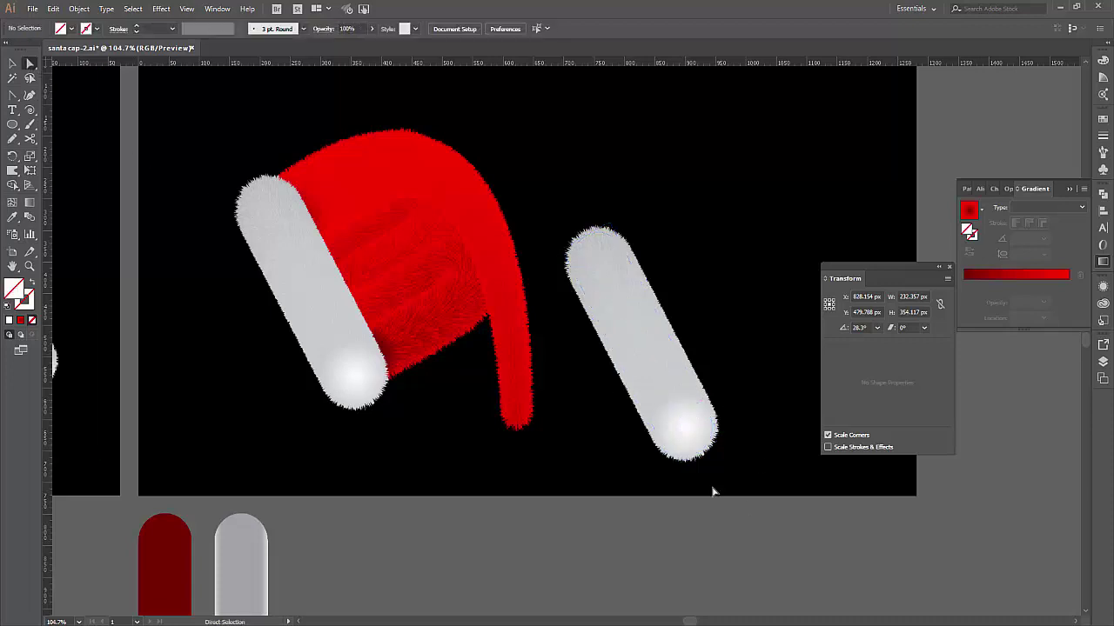
Drag the copied band's lower ellipse onto its top ellipse, collapsing it into a ball.
{"action": "left_click", "coordinate": [698, 409]}
{"action": "left_click_drag", "start_coordinate": [698, 407], "coordinate": [614, 247]}
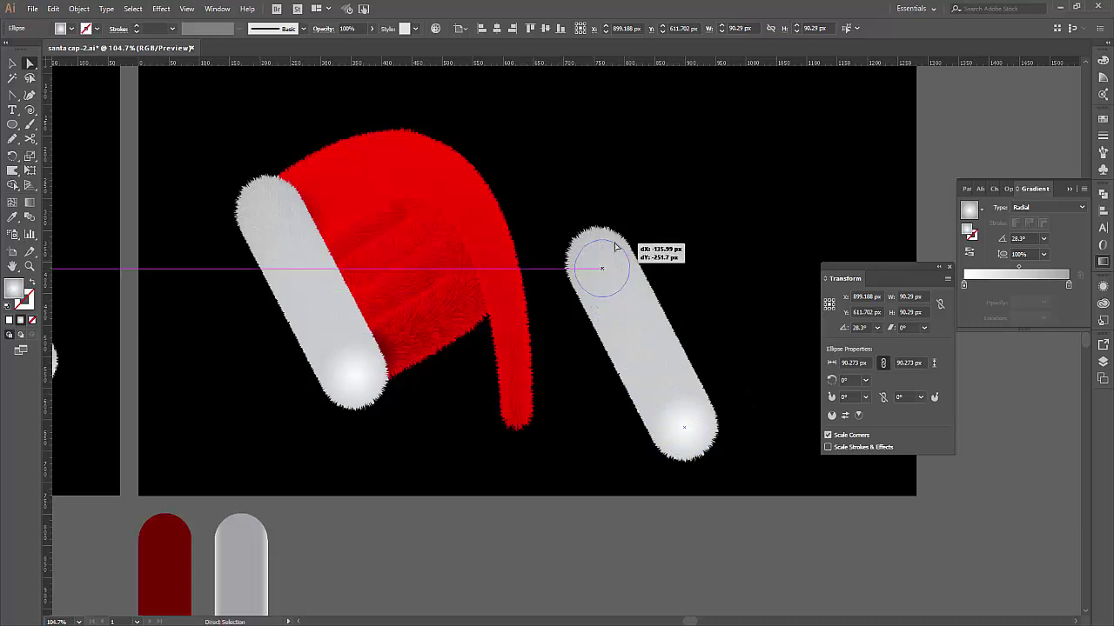
{"action": "left_click_drag", "start_coordinate": [614, 247], "coordinate": [605, 236]}
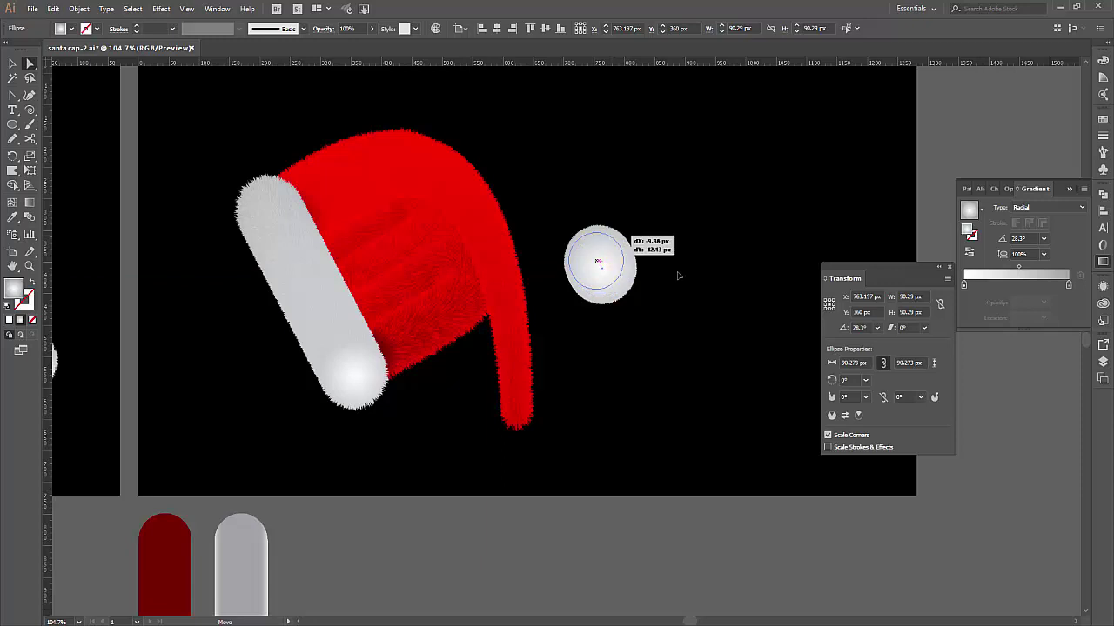
{"action": "left_click_drag", "start_coordinate": [623, 237], "coordinate": [618, 249]}
Shrink the ball's ellipse to about 27 px.
{"action": "key", "text": "v"}
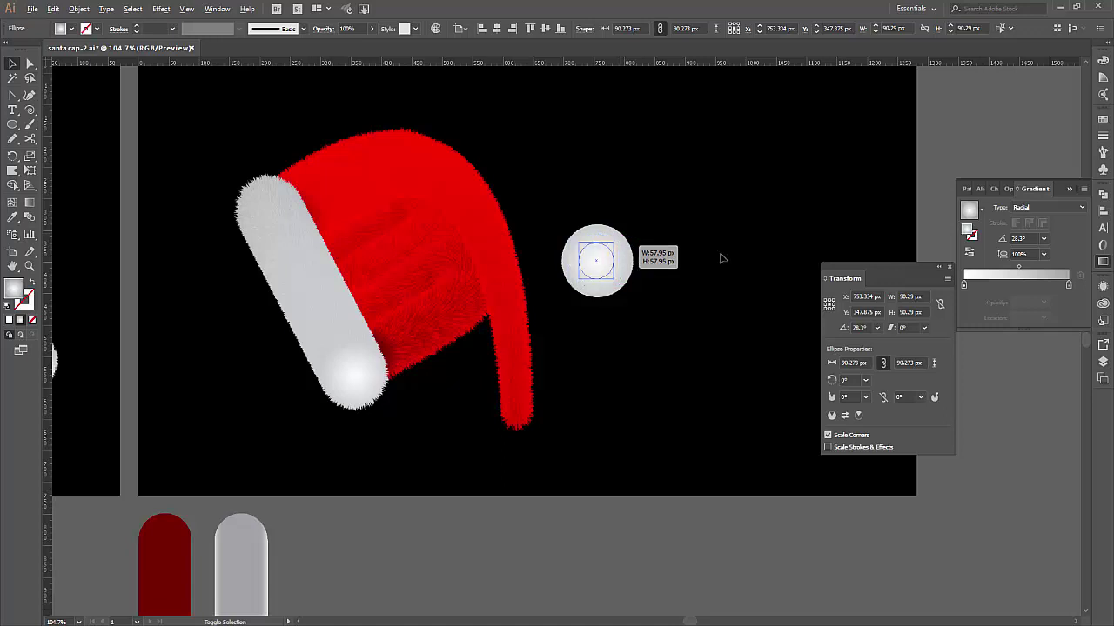
{"action": "left_click_drag", "start_coordinate": [720, 258], "coordinate": [764, 257]}
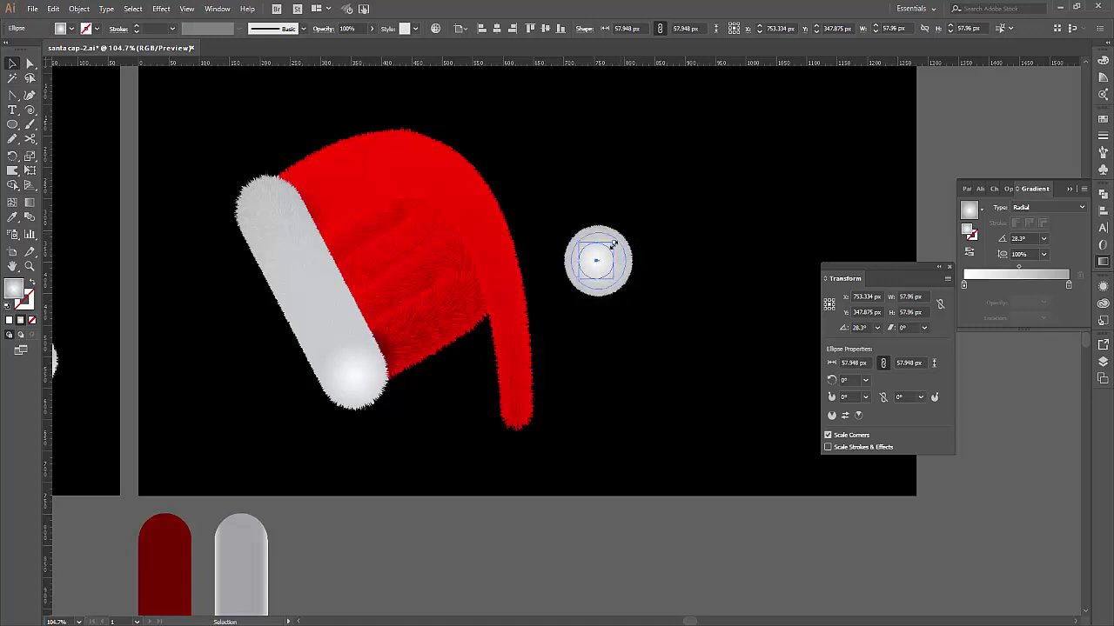
{"action": "left_click_drag", "start_coordinate": [614, 247], "coordinate": [612, 251]}
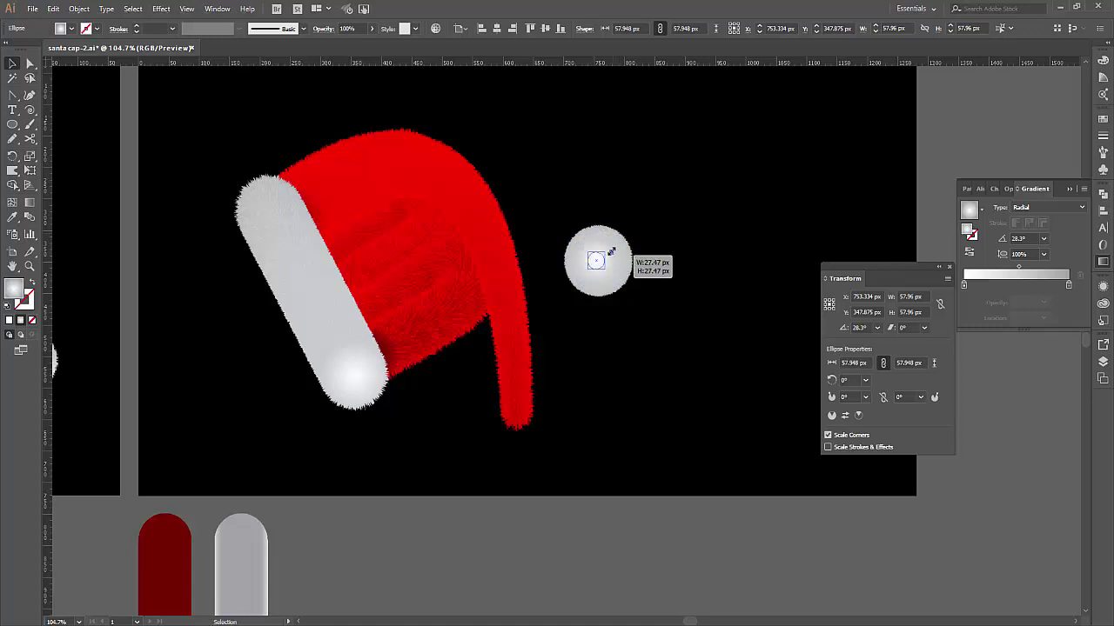
{"action": "left_click_drag", "start_coordinate": [697, 265], "coordinate": [693, 263]}
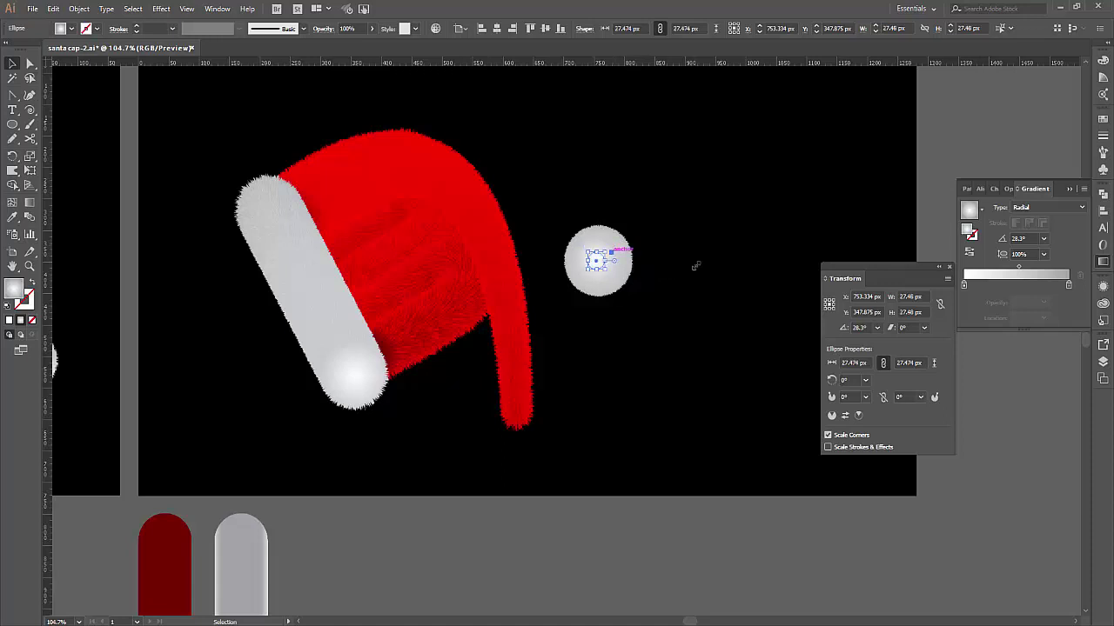
{"action": "left_click", "coordinate": [686, 264]}
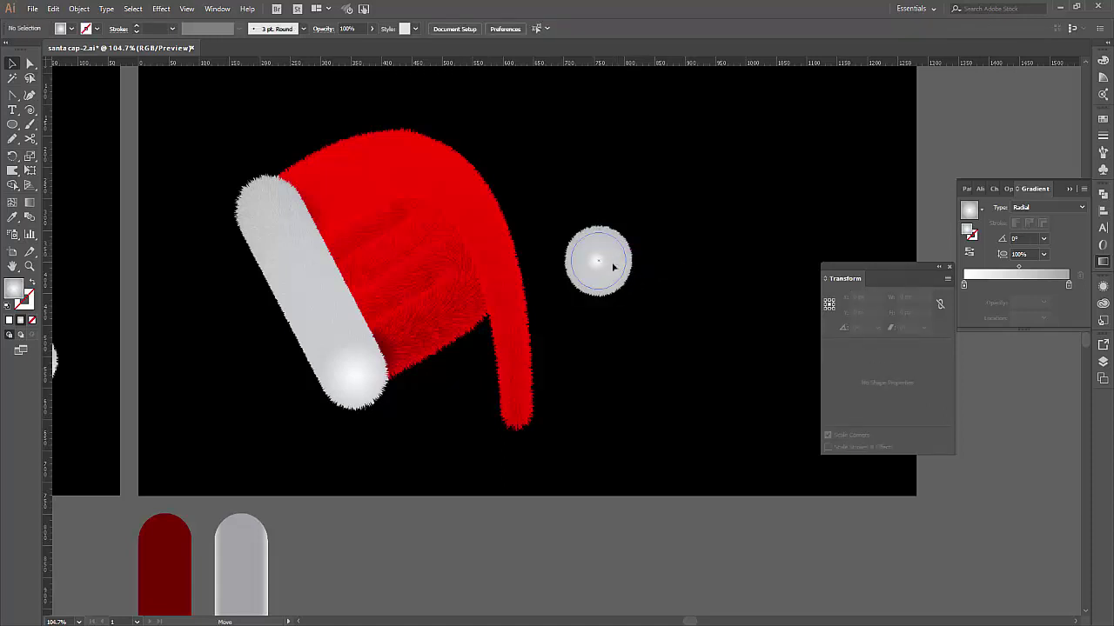
Move the fluffy ball onto the cap's tail tip as the pompom.
{"action": "left_click_drag", "start_coordinate": [611, 263], "coordinate": [536, 425]}
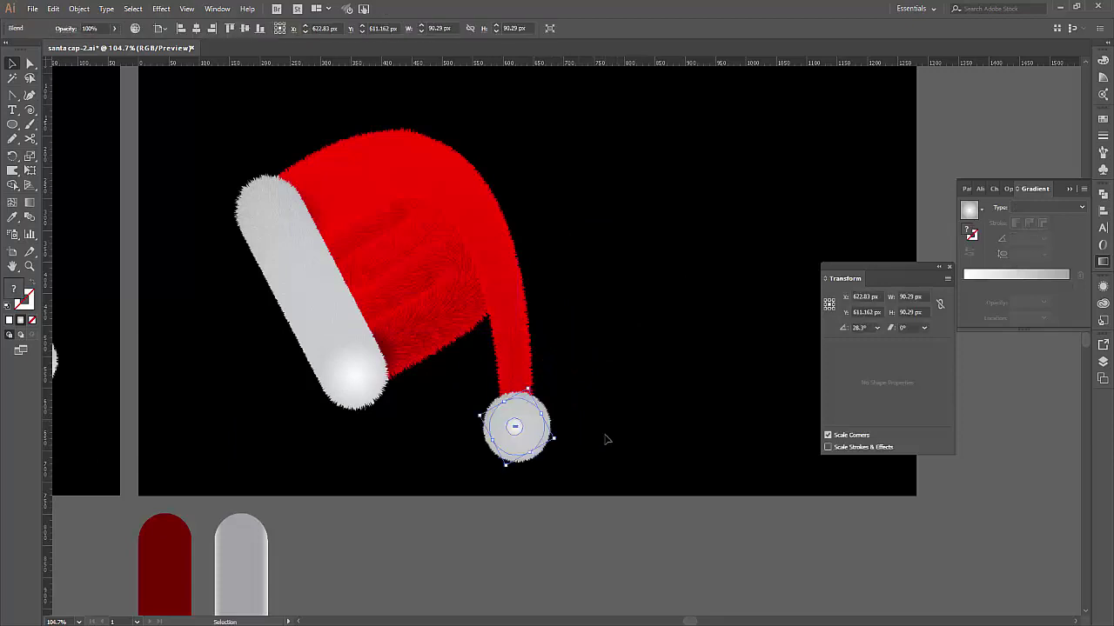
{"action": "left_click", "coordinate": [612, 532]}
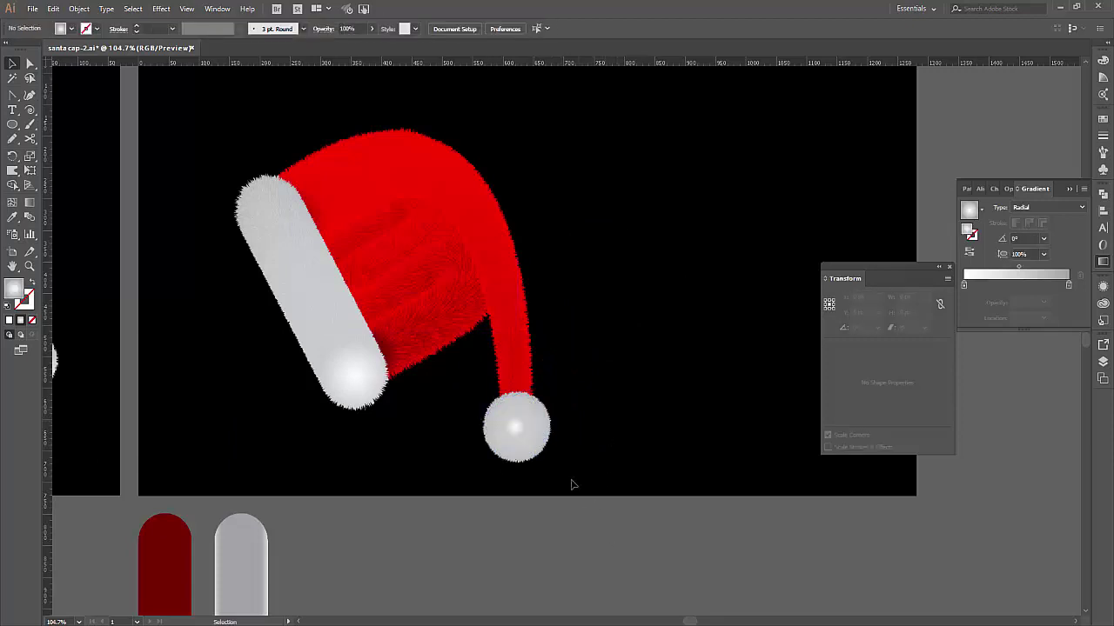
{"action": "left_click", "coordinate": [524, 441]}
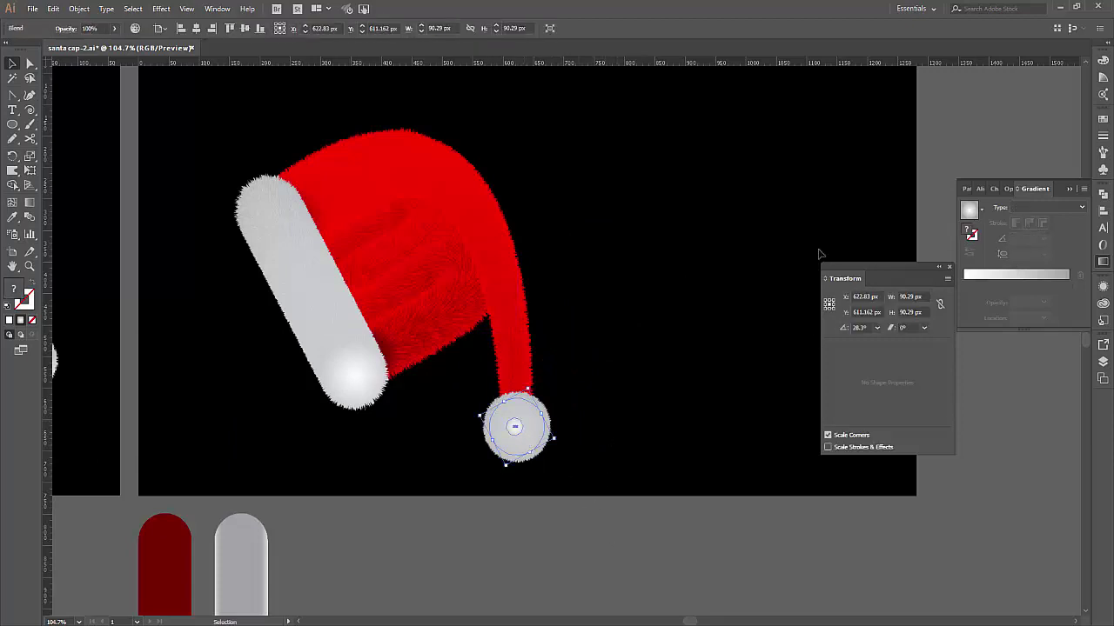
{"action": "left_click", "coordinate": [313, 302], "text": "shift"}
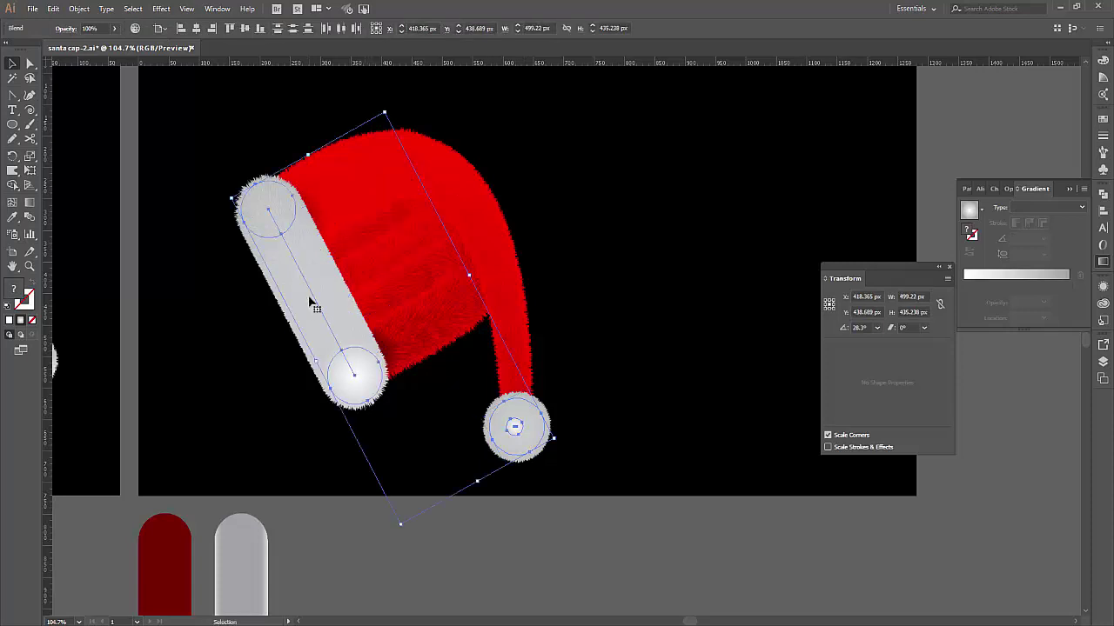
{"action": "left_click", "coordinate": [581, 288]}
{"action": "left_click_drag", "start_coordinate": [612, 338], "coordinate": [652, 298]}
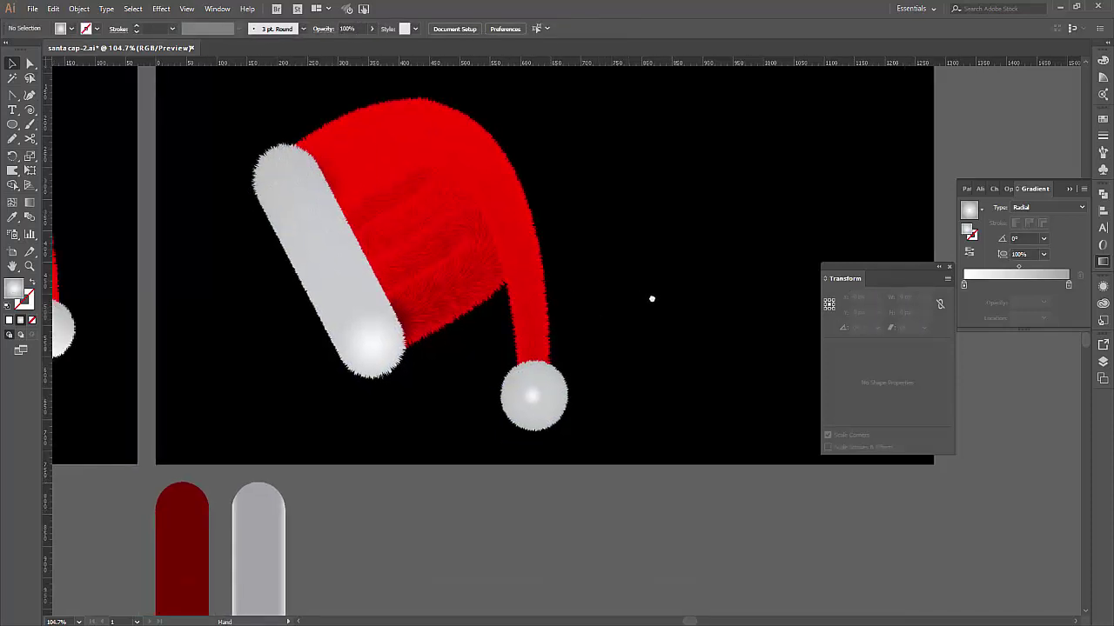
{"action": "left_click", "coordinate": [561, 389]}
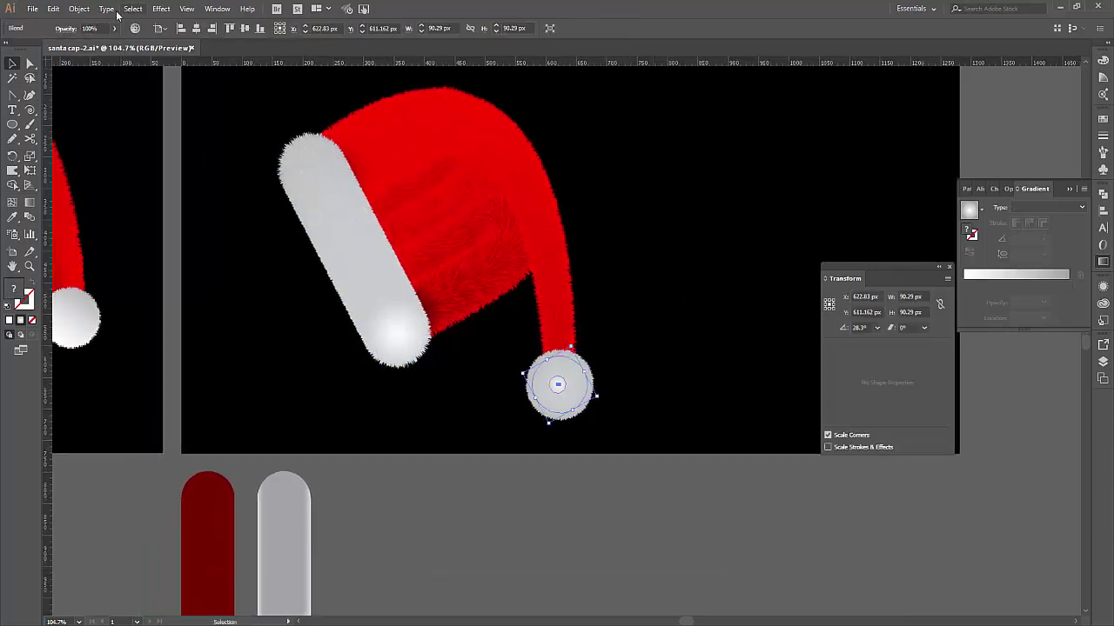
Copy the pompom and paste the duplicate in front of it.
{"action": "left_click", "coordinate": [53, 9]}
{"action": "left_click", "coordinate": [71, 66]}
{"action": "left_click", "coordinate": [53, 9]}
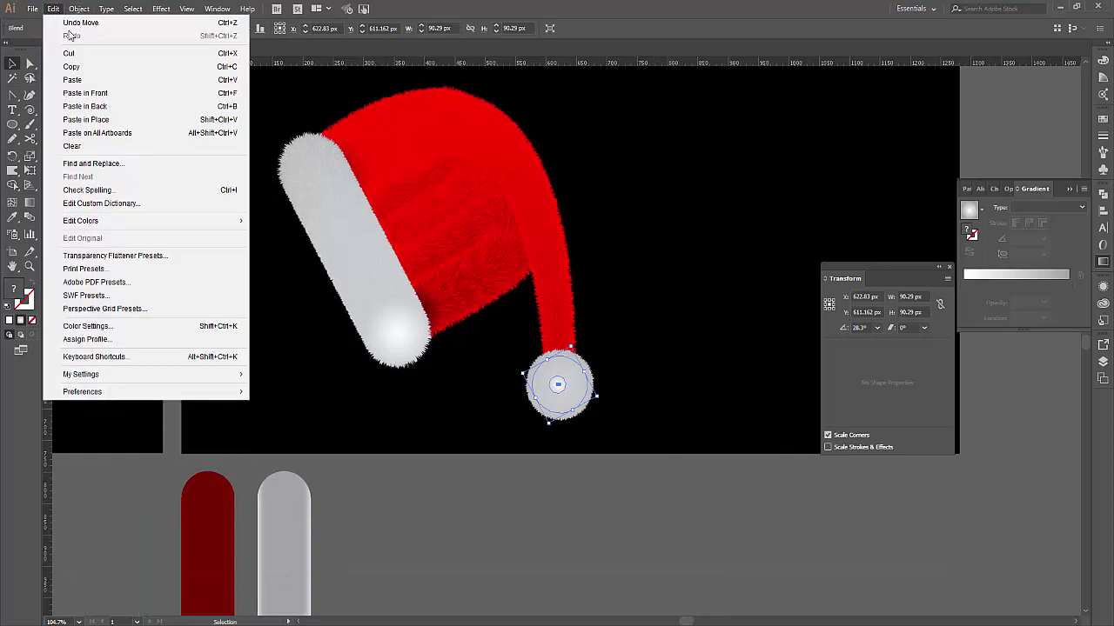
{"action": "left_click", "coordinate": [85, 92]}
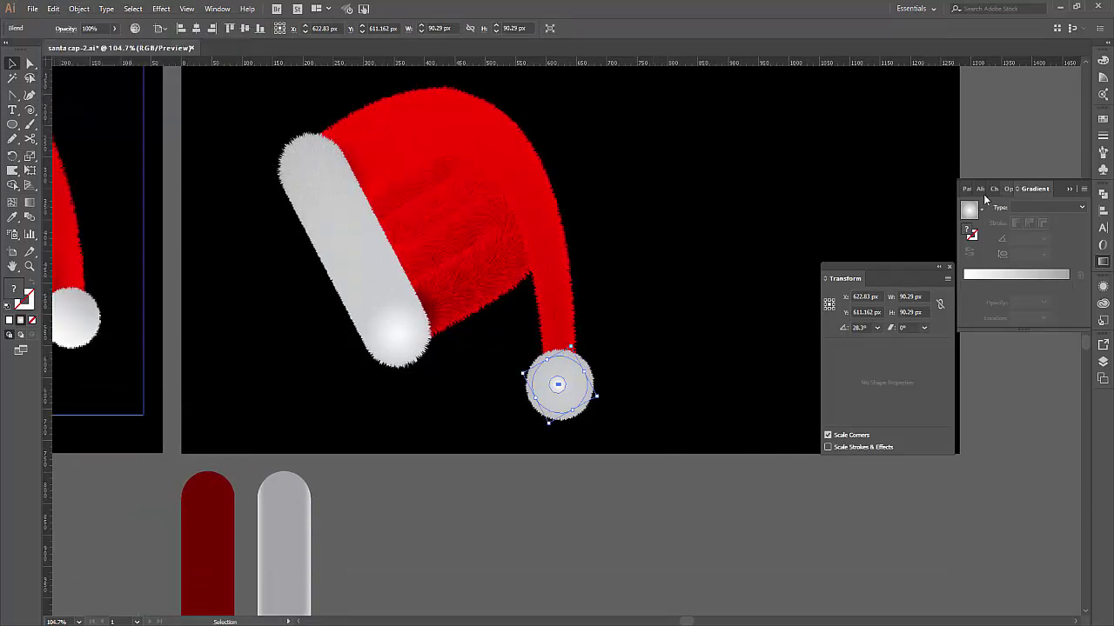
In the Transparency panel, give the pasted pompom copy the Lighten blending mode.
{"action": "left_click", "coordinate": [217, 9]}
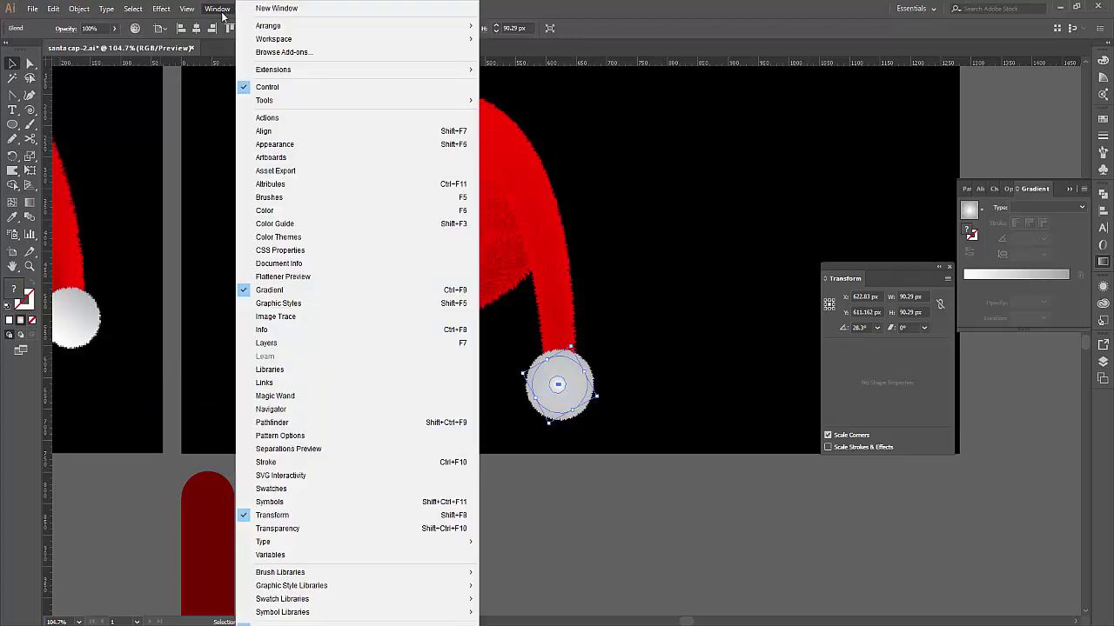
{"action": "left_click", "coordinate": [310, 531]}
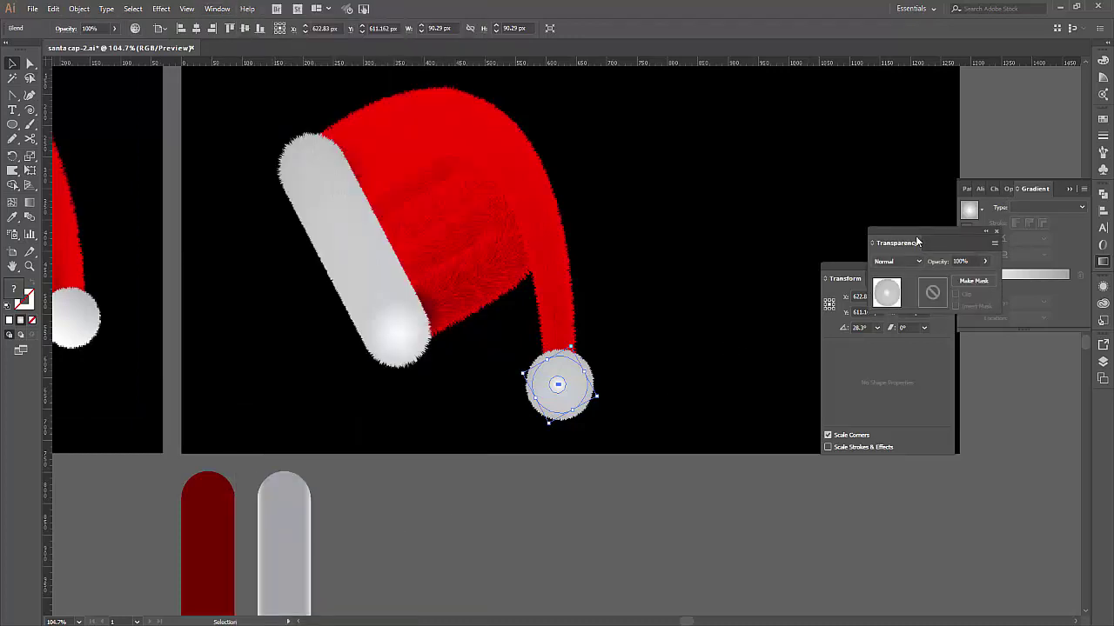
{"action": "left_click_drag", "start_coordinate": [917, 241], "coordinate": [687, 171]}
{"action": "left_click", "coordinate": [666, 190]}
{"action": "key", "text": "Escape"}
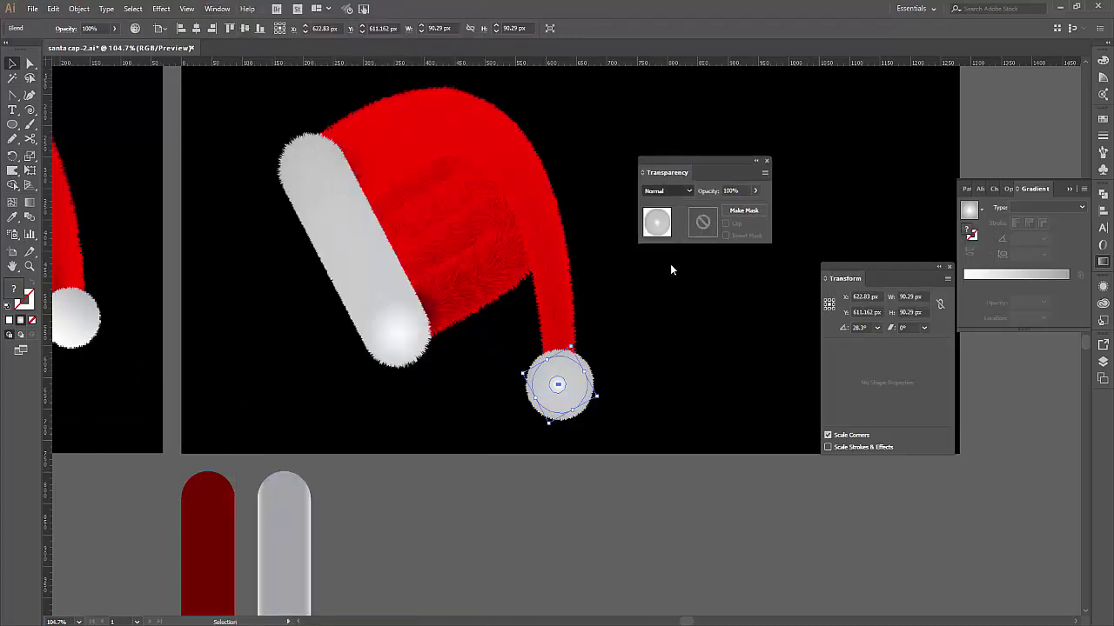
{"action": "key", "text": "l"}
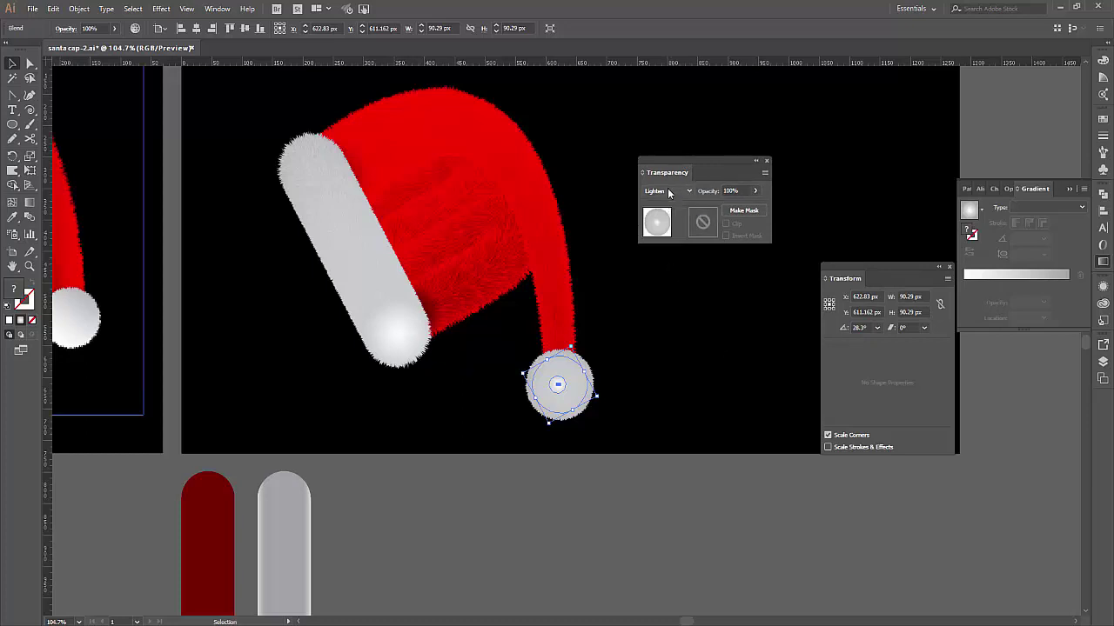
{"action": "left_click", "coordinate": [668, 192]}
{"action": "key", "text": "Escape"}
{"action": "left_click", "coordinate": [656, 499]}
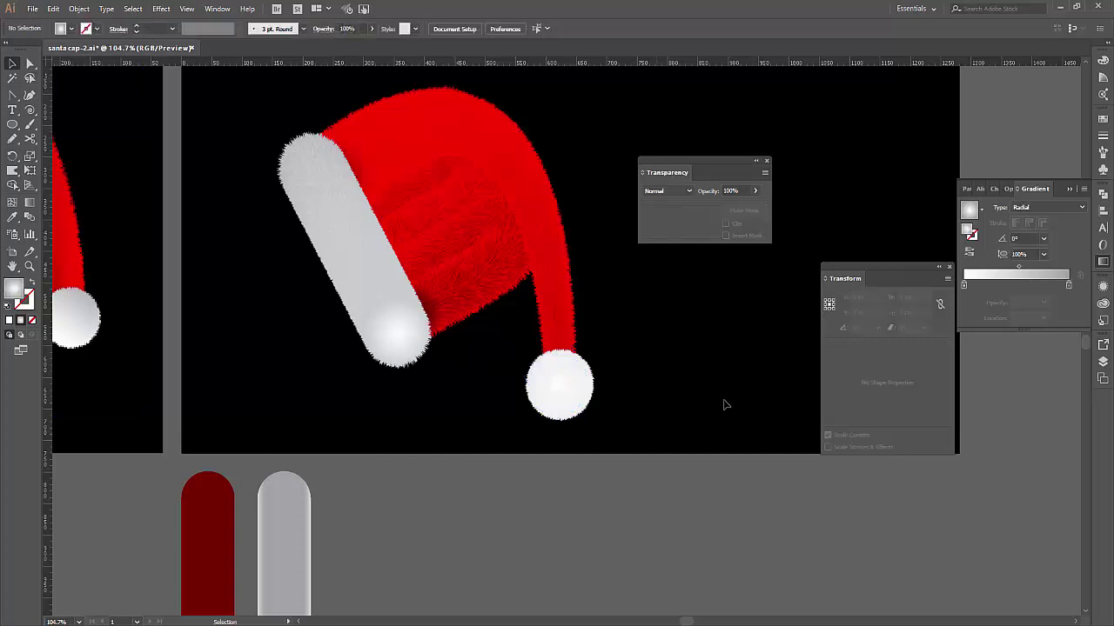
{"action": "left_click", "coordinate": [458, 331]}
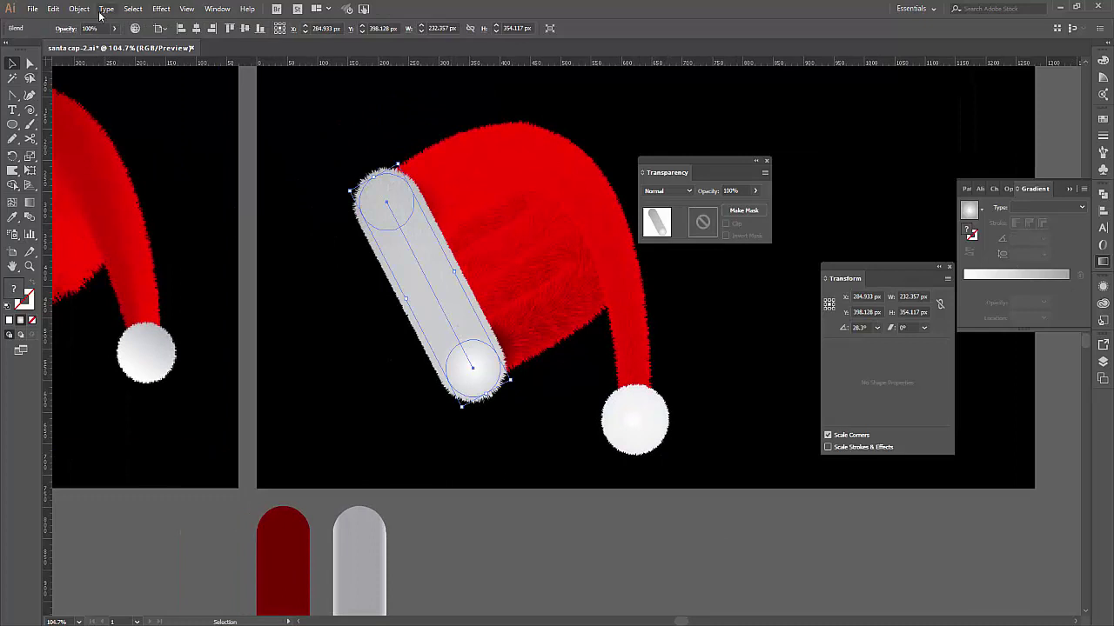
Paste a copy of the white fur brim in place and rotate it half a turn.
{"action": "left_click", "coordinate": [53, 10]}
{"action": "left_click", "coordinate": [87, 67]}
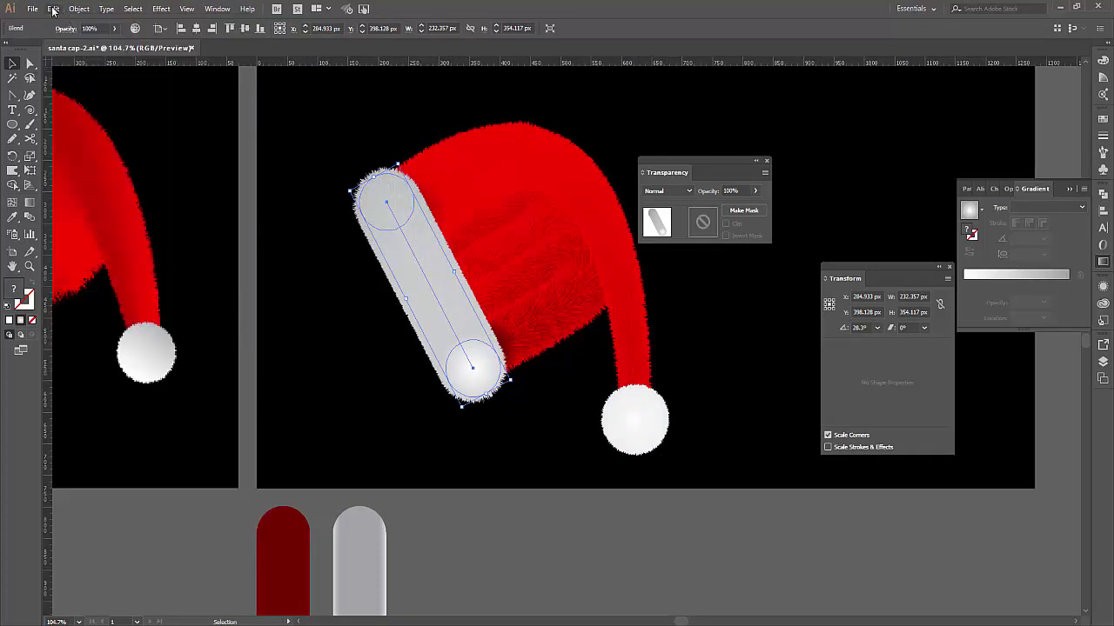
{"action": "left_click", "coordinate": [53, 8]}
{"action": "left_click", "coordinate": [109, 94]}
{"action": "left_click", "coordinate": [405, 162], "text": "shift"}
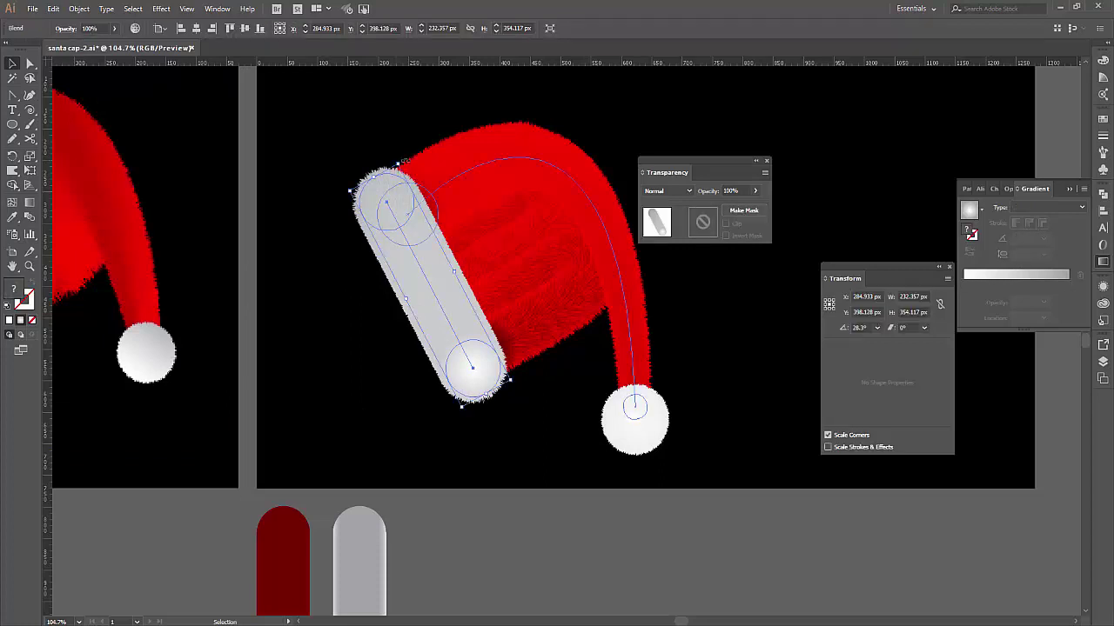
{"action": "left_click_drag", "start_coordinate": [403, 161], "coordinate": [592, 337]}
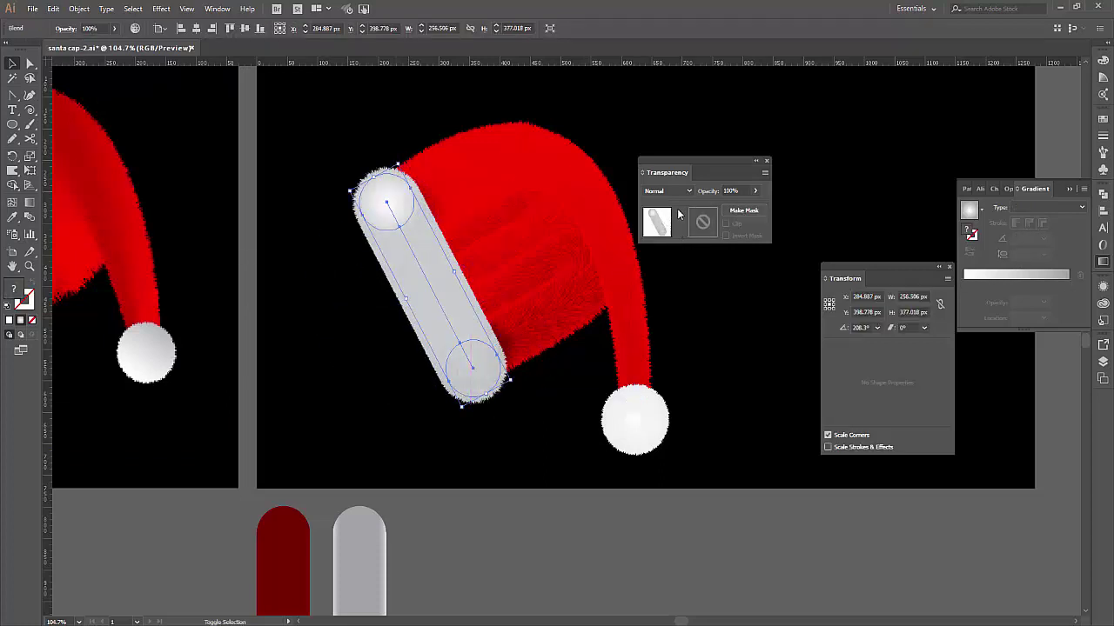
Set the brim copy's blending mode to Screen.
{"action": "left_click", "coordinate": [674, 191]}
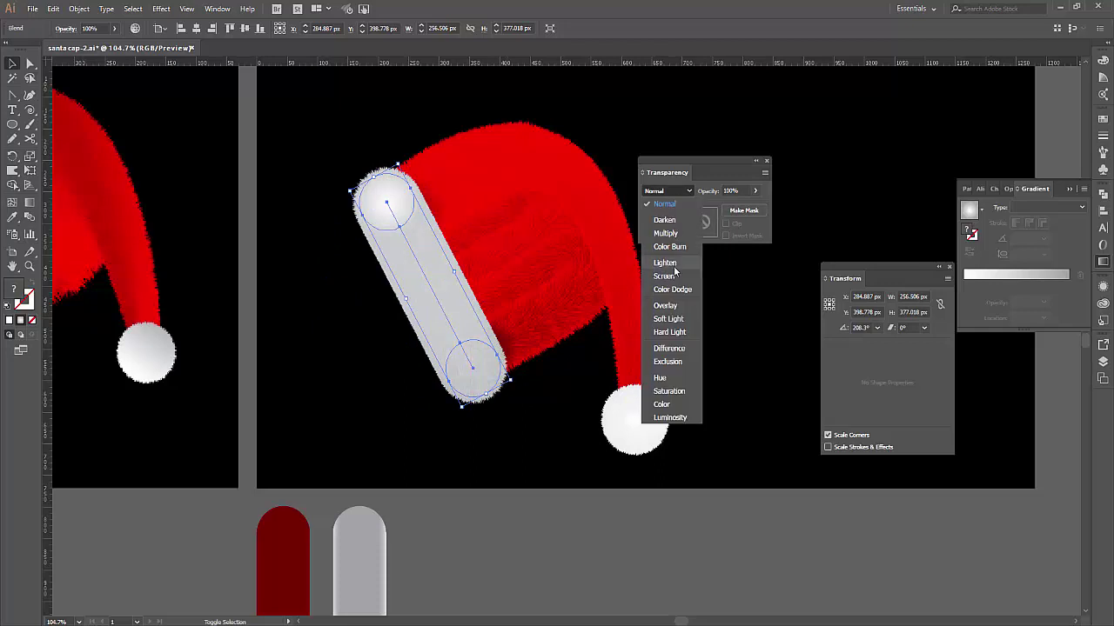
{"action": "key", "text": "Escape"}
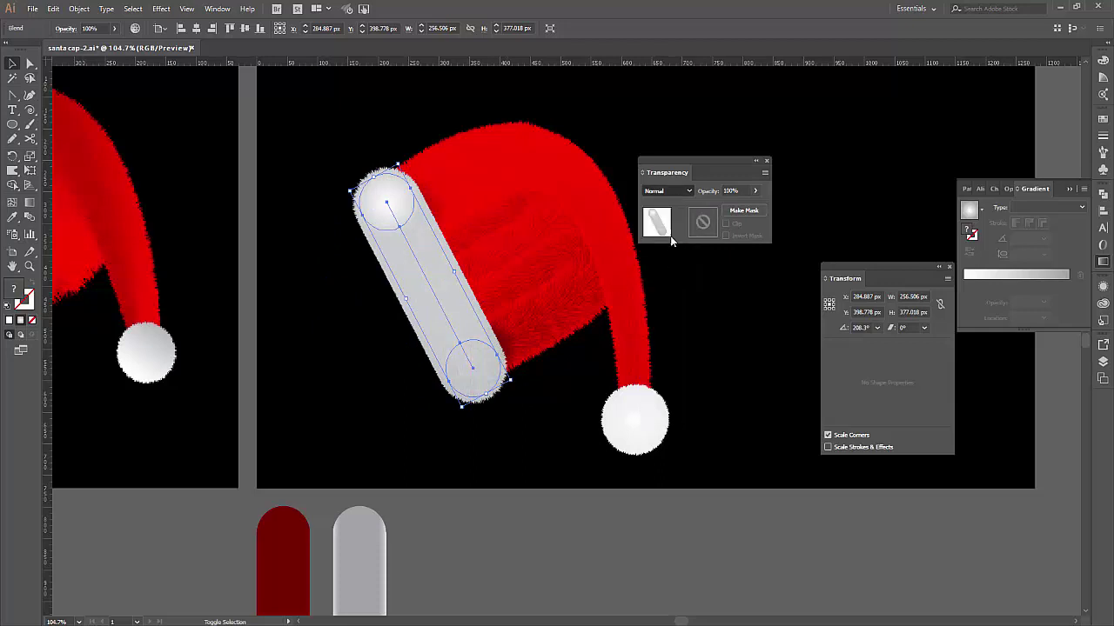
{"action": "key", "text": "s"}
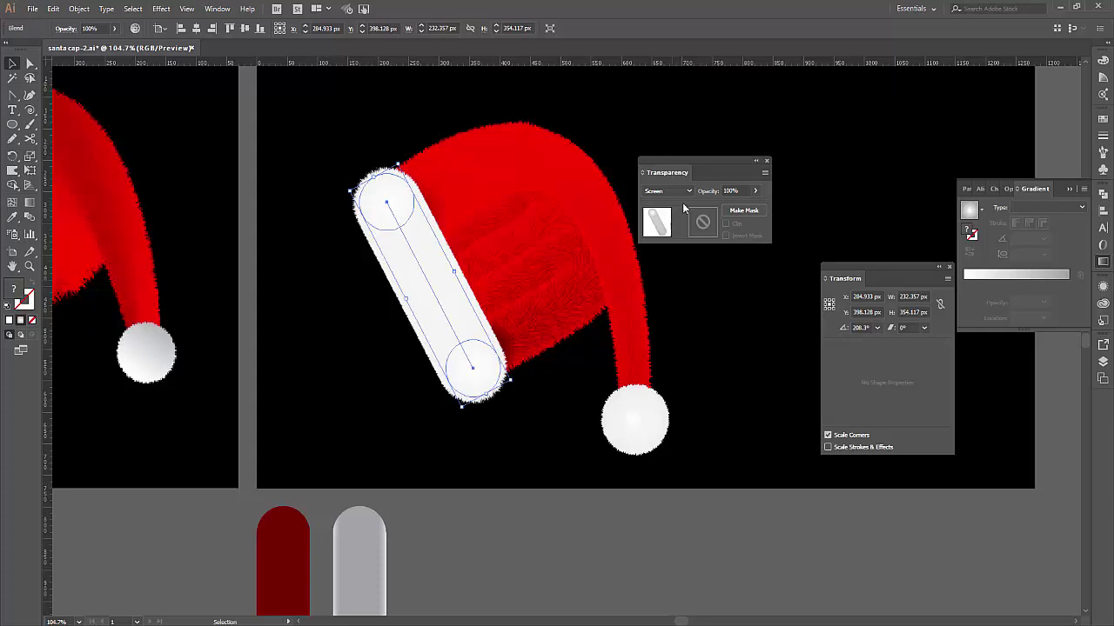
{"action": "left_click", "coordinate": [673, 190]}
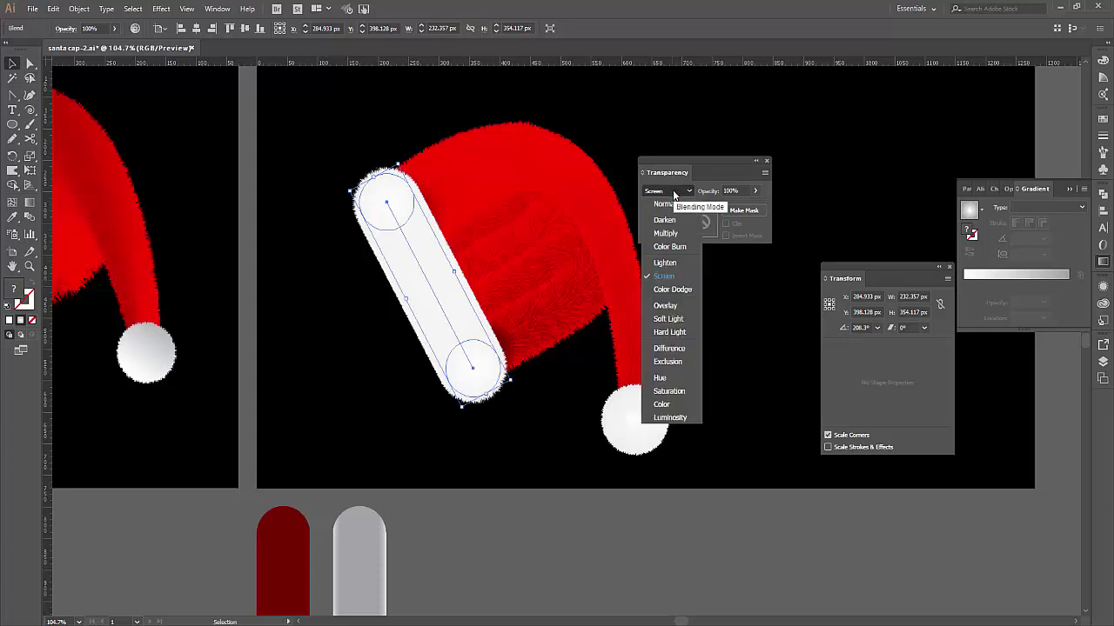
{"action": "left_click", "coordinate": [671, 261]}
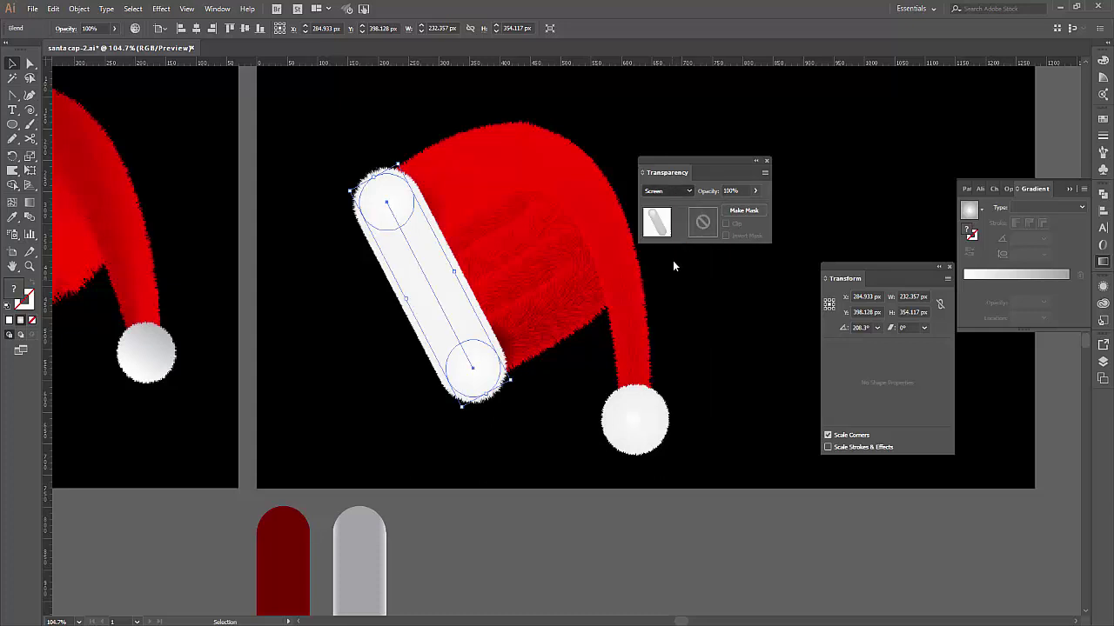
{"action": "left_click", "coordinate": [694, 315]}
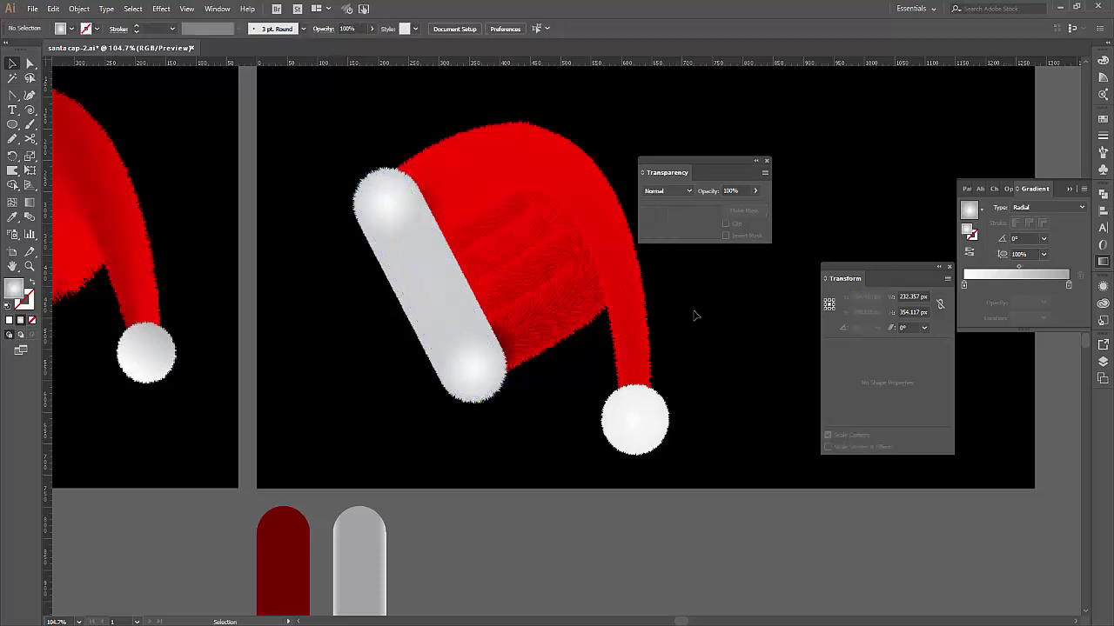
Set the white fur band's blending mode to Overlay.
{"action": "left_click", "coordinate": [432, 298]}
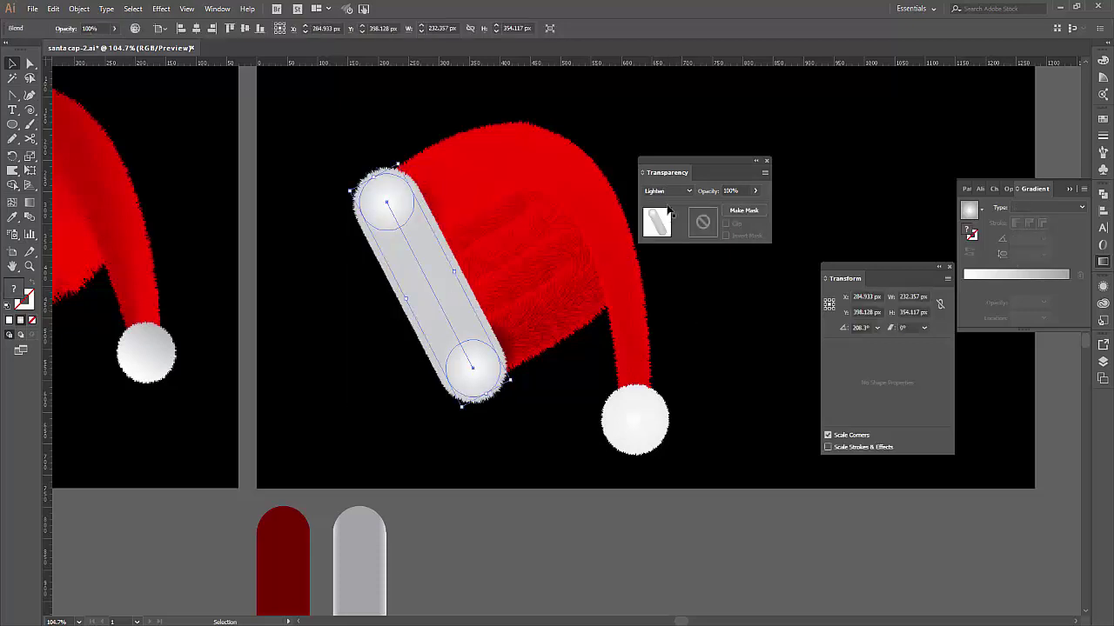
{"action": "left_click", "coordinate": [667, 191]}
{"action": "key", "text": "Escape"}
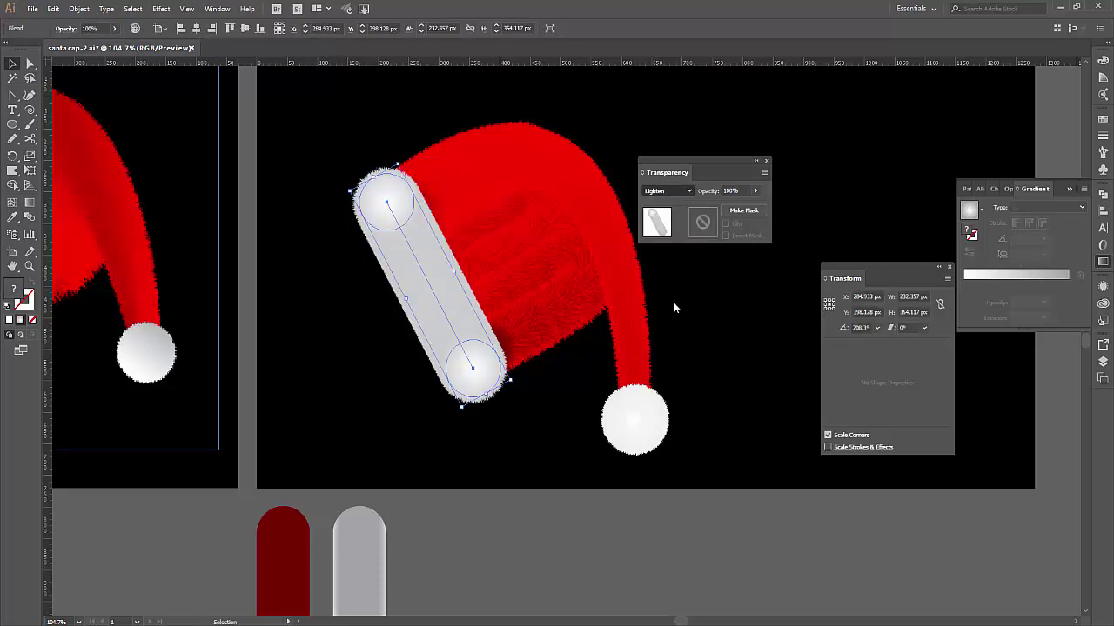
{"action": "left_click", "coordinate": [705, 345]}
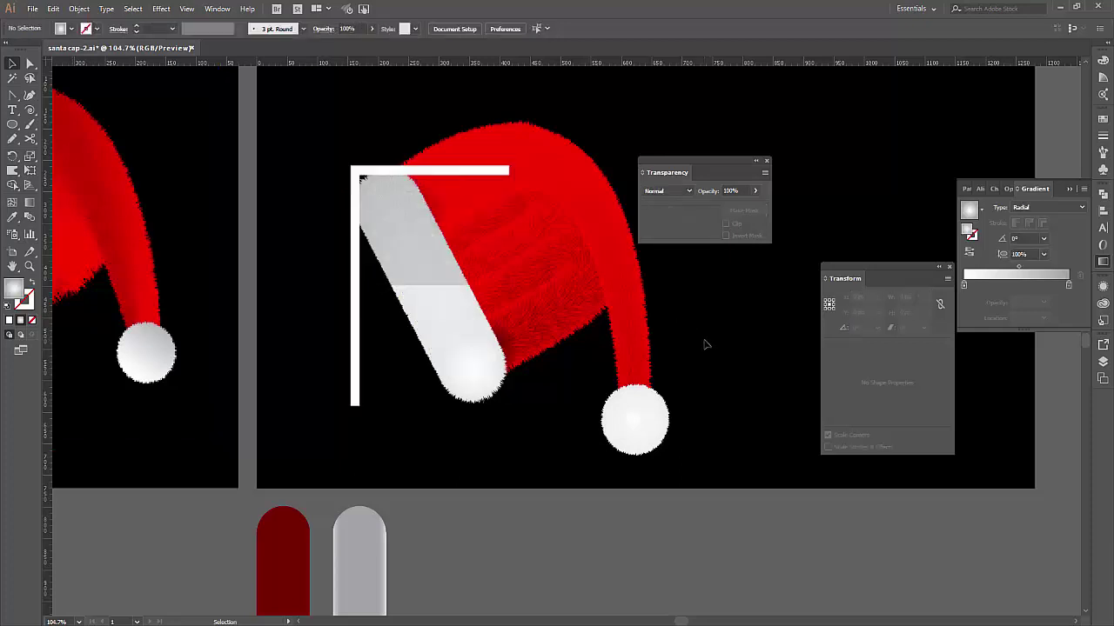
{"action": "left_click", "coordinate": [766, 162]}
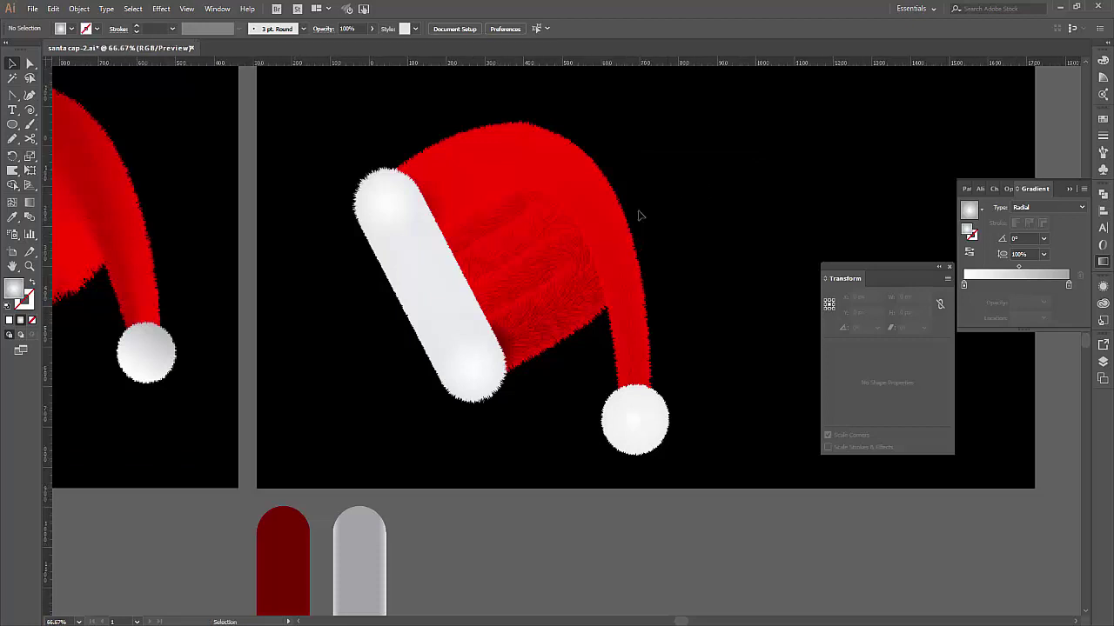
In isolation mode, move the cap blend's dark red end circle down and left.
{"action": "key", "text": "ctrl+minus"}
{"action": "key", "text": "ctrl+minus"}
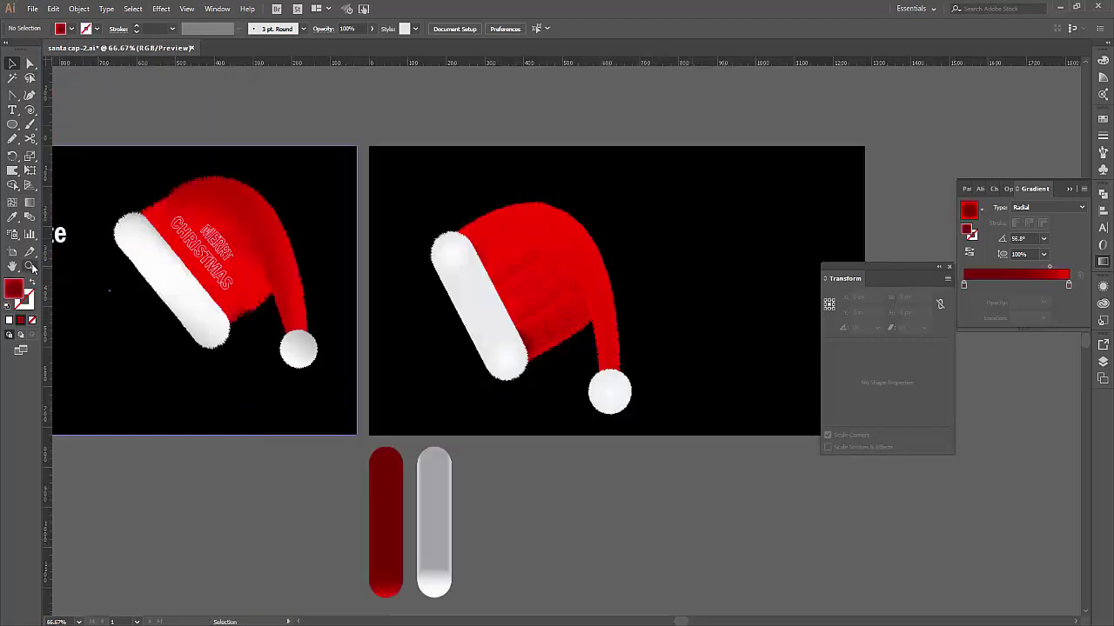
{"action": "left_click", "coordinate": [28, 266]}
{"action": "left_click_drag", "start_coordinate": [425, 237], "coordinate": [676, 435]}
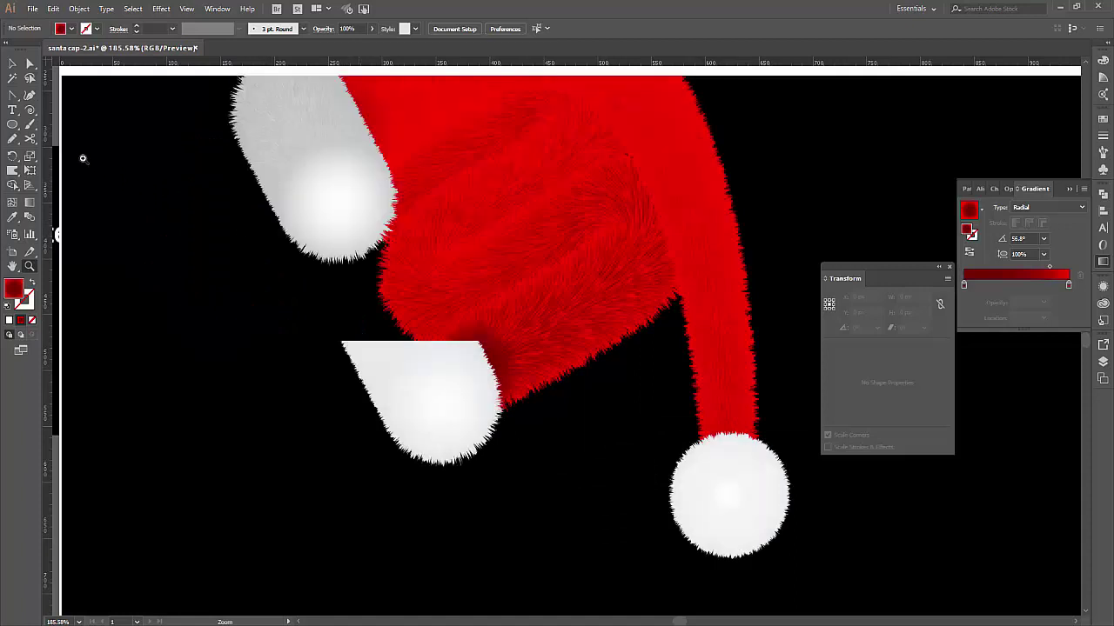
{"action": "left_click", "coordinate": [30, 63]}
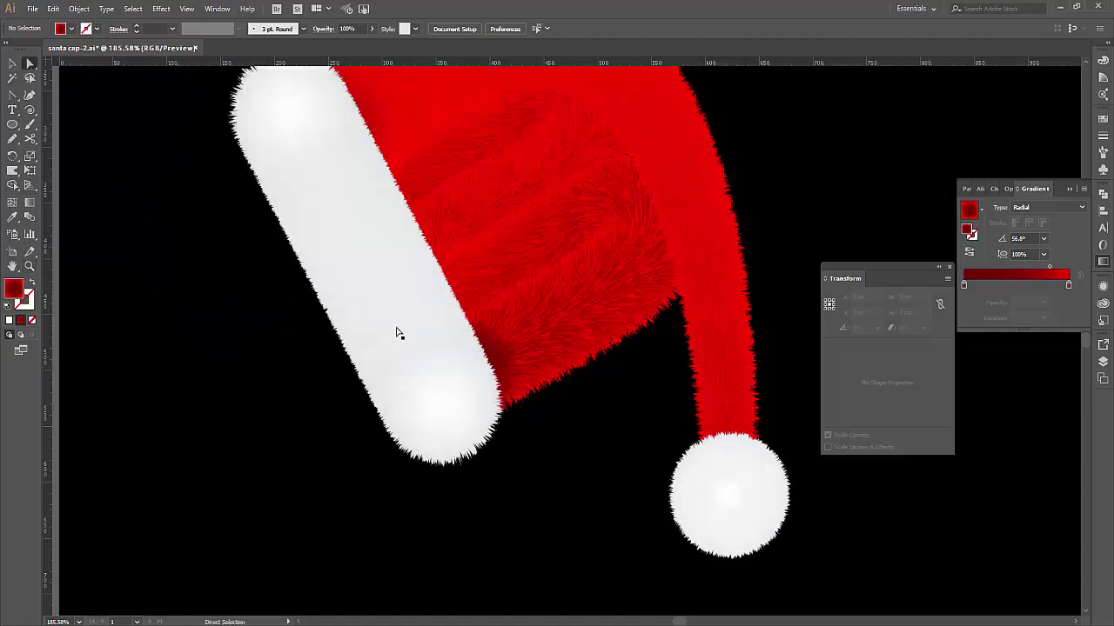
{"action": "key", "text": "v"}
{"action": "double_click", "coordinate": [512, 367]}
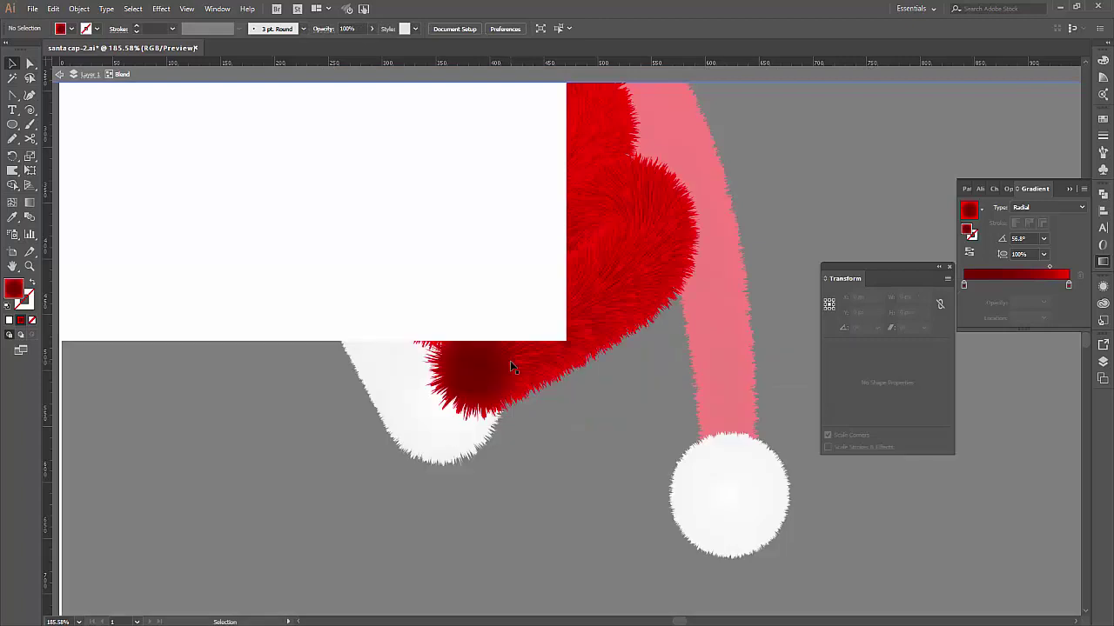
{"action": "left_click", "coordinate": [511, 368]}
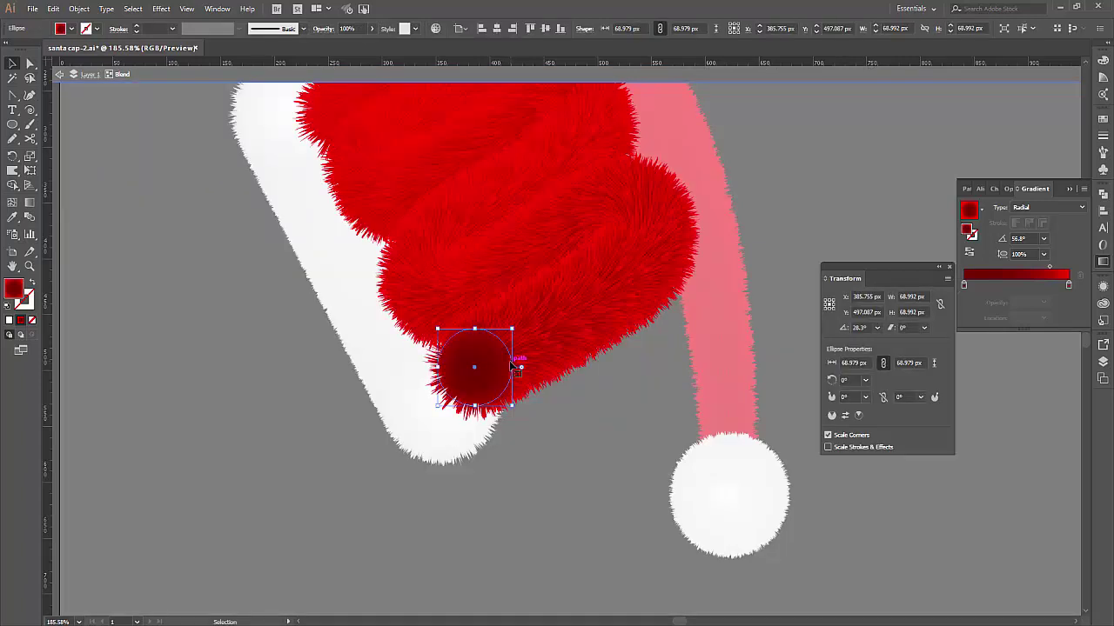
{"action": "left_click_drag", "start_coordinate": [512, 367], "coordinate": [491, 378]}
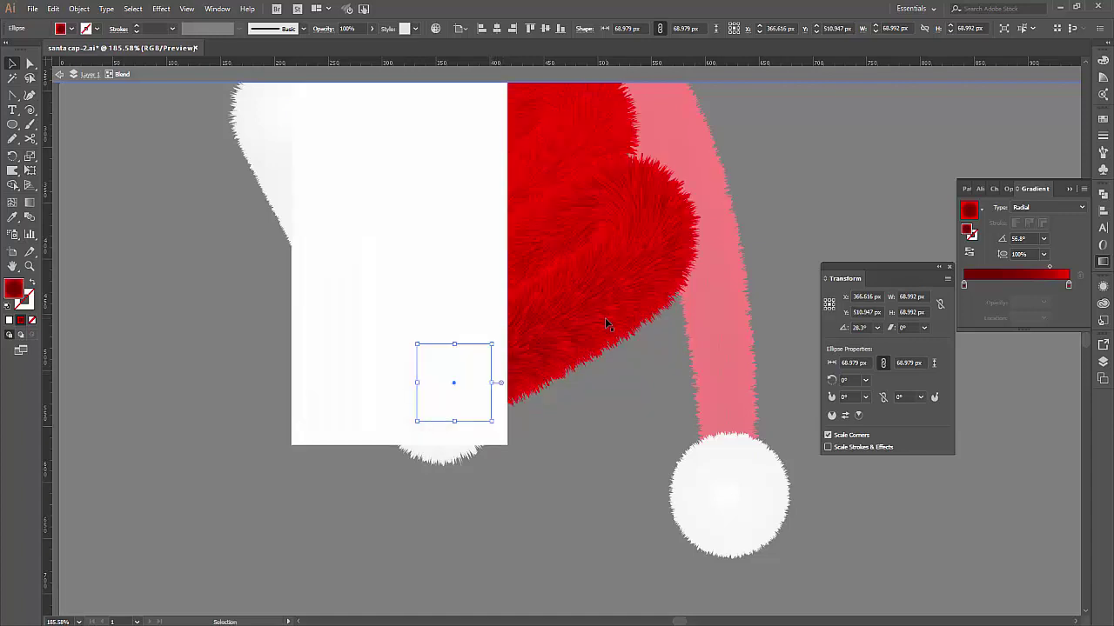
{"action": "left_click", "coordinate": [59, 76]}
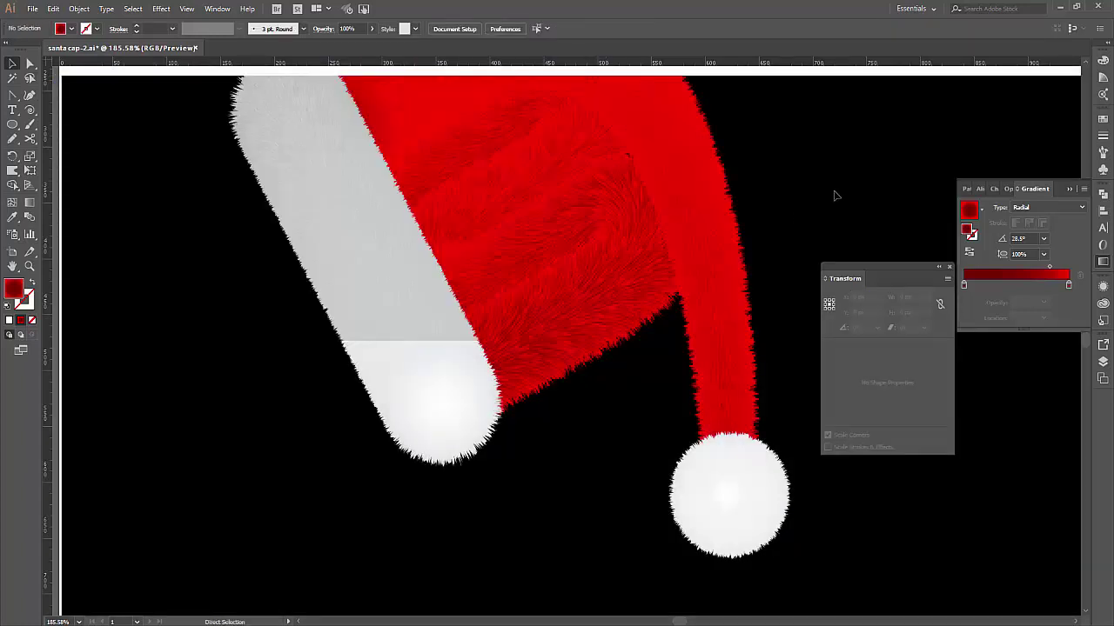
{"action": "key", "text": "ctrl+minus"}
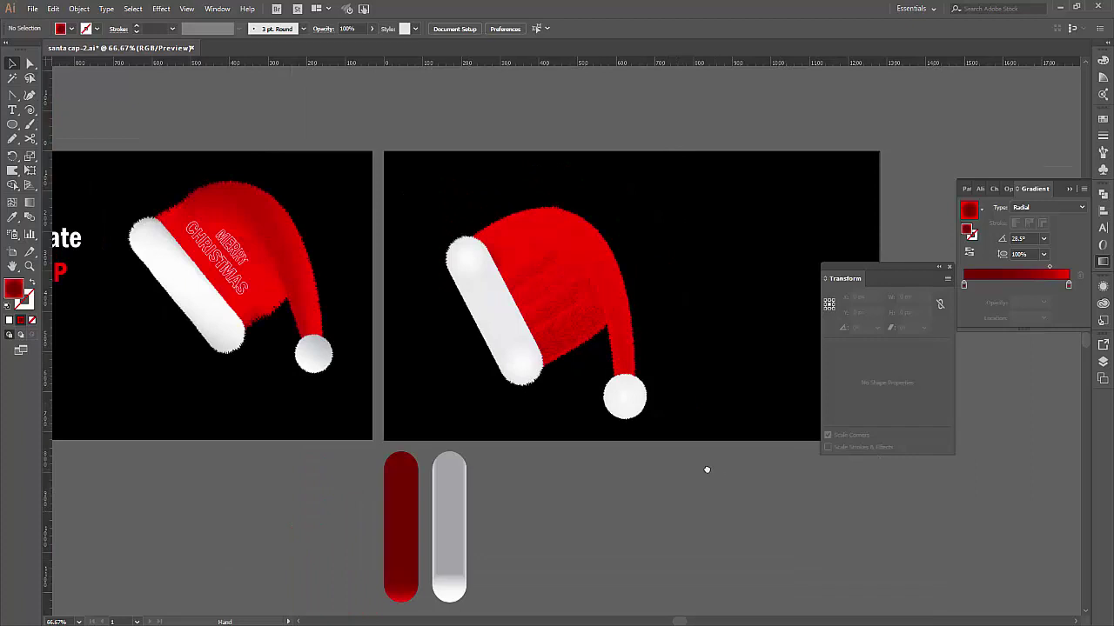
Move the cap up and right and rotate it about 8°.
{"action": "mouse_move", "coordinate": [709, 470]}
{"action": "left_mouse_down"}
{"action": "mouse_move", "coordinate": [620, 455]}
{"action": "mouse_move", "coordinate": [353, 186]}
{"action": "left_mouse_up"}
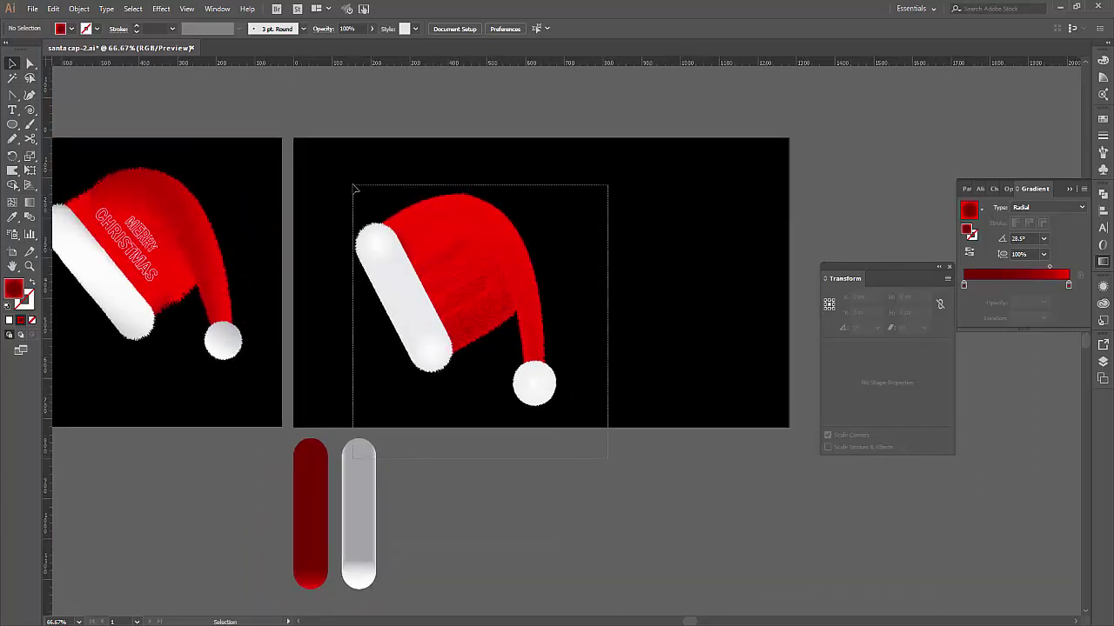
{"action": "left_click", "coordinate": [369, 465], "text": "shift"}
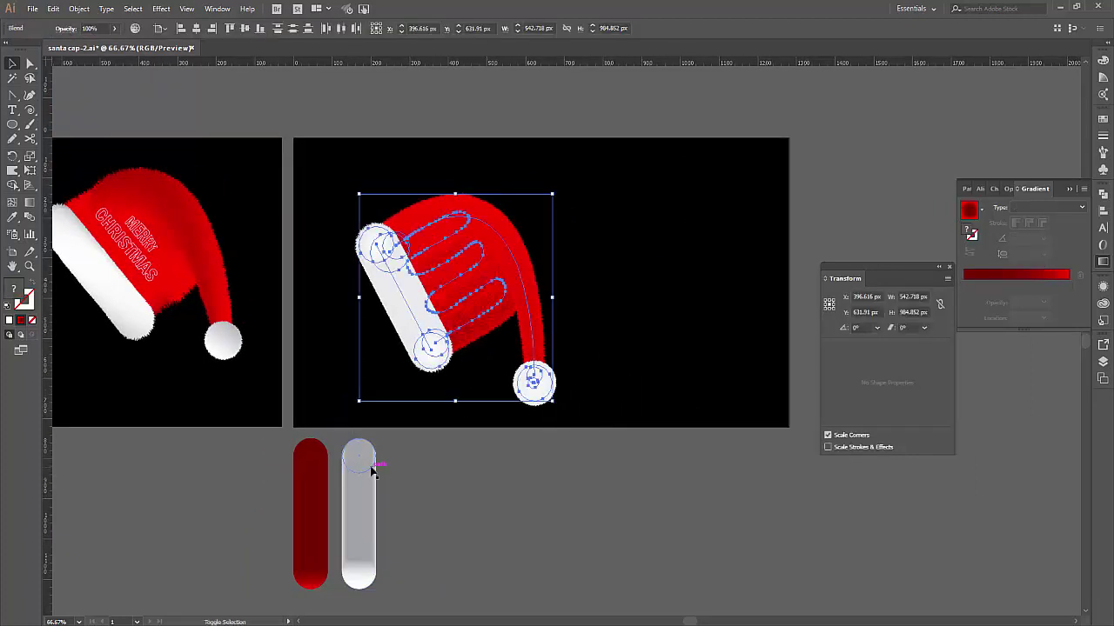
{"action": "left_click_drag", "start_coordinate": [551, 298], "coordinate": [578, 281]}
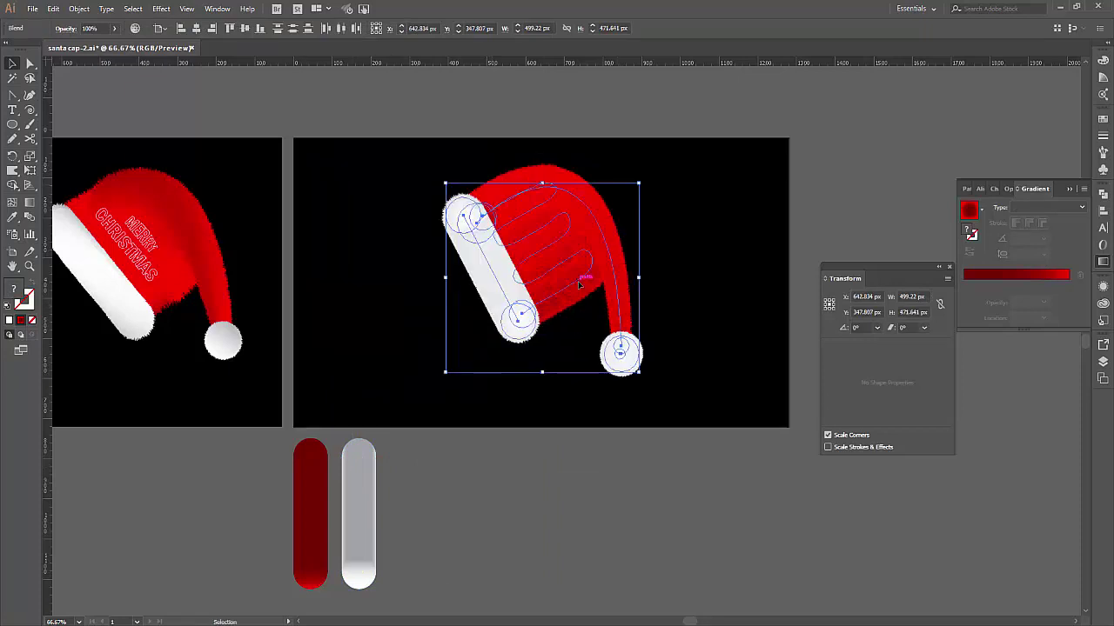
{"action": "left_click_drag", "start_coordinate": [647, 378], "coordinate": [661, 364]}
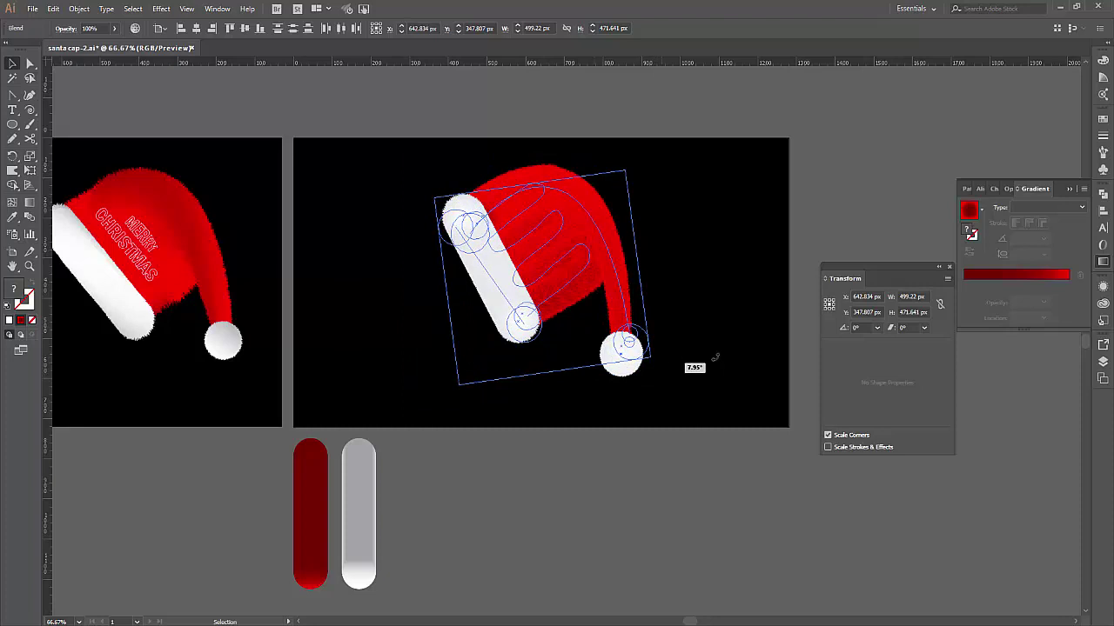
{"action": "left_click_drag", "start_coordinate": [713, 357], "coordinate": [641, 293]}
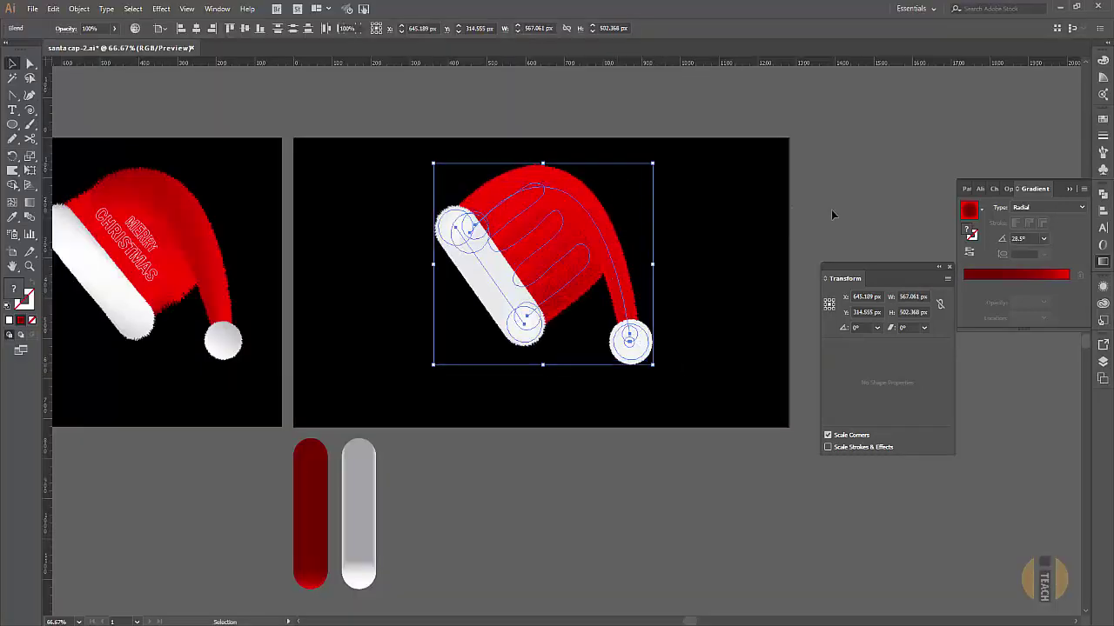
Select the white fur band and show its appearance settings.
{"action": "left_click", "coordinate": [796, 211]}
{"action": "left_click", "coordinate": [525, 309]}
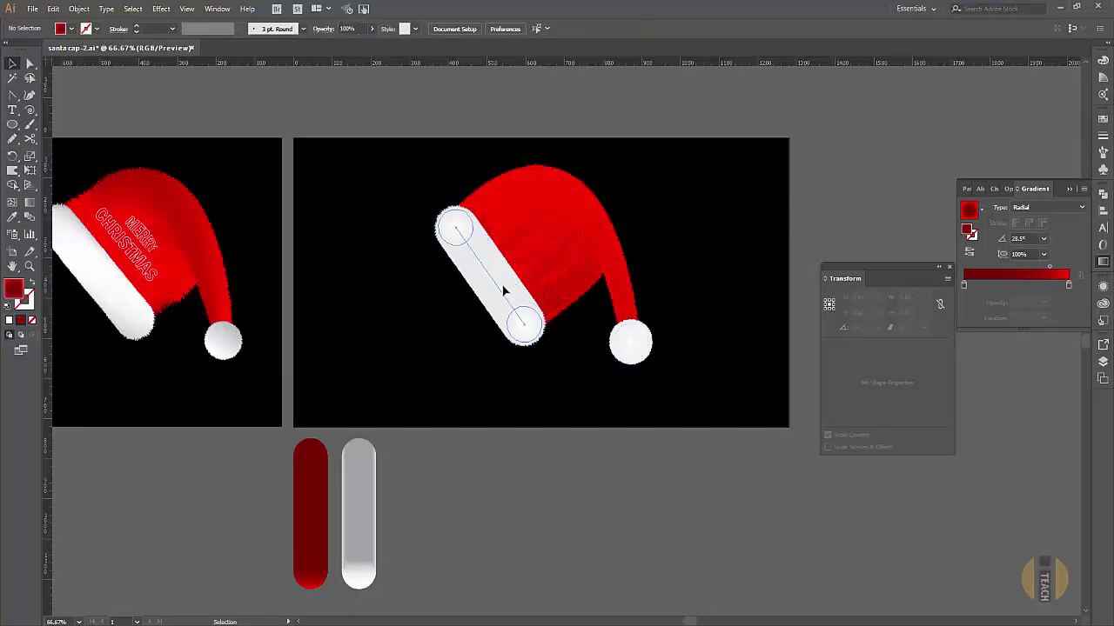
{"action": "left_click", "coordinate": [1101, 289]}
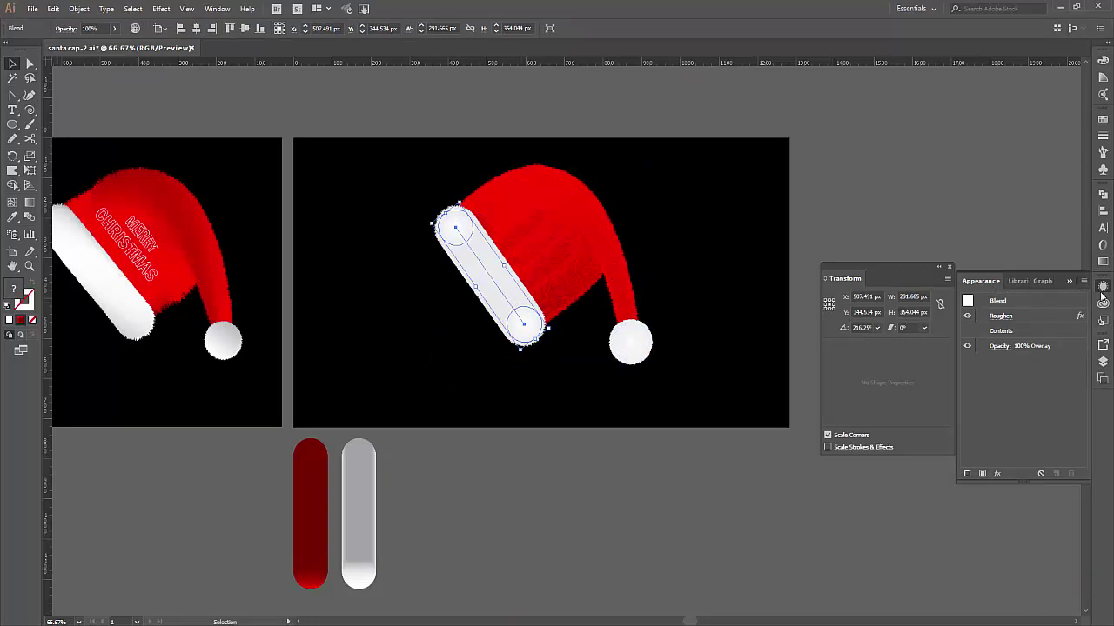
Raise the white band's Roughen size to about 60% at 93/in detail, previewing live.
{"action": "left_click", "coordinate": [1102, 288]}
{"action": "left_click", "coordinate": [217, 9]}
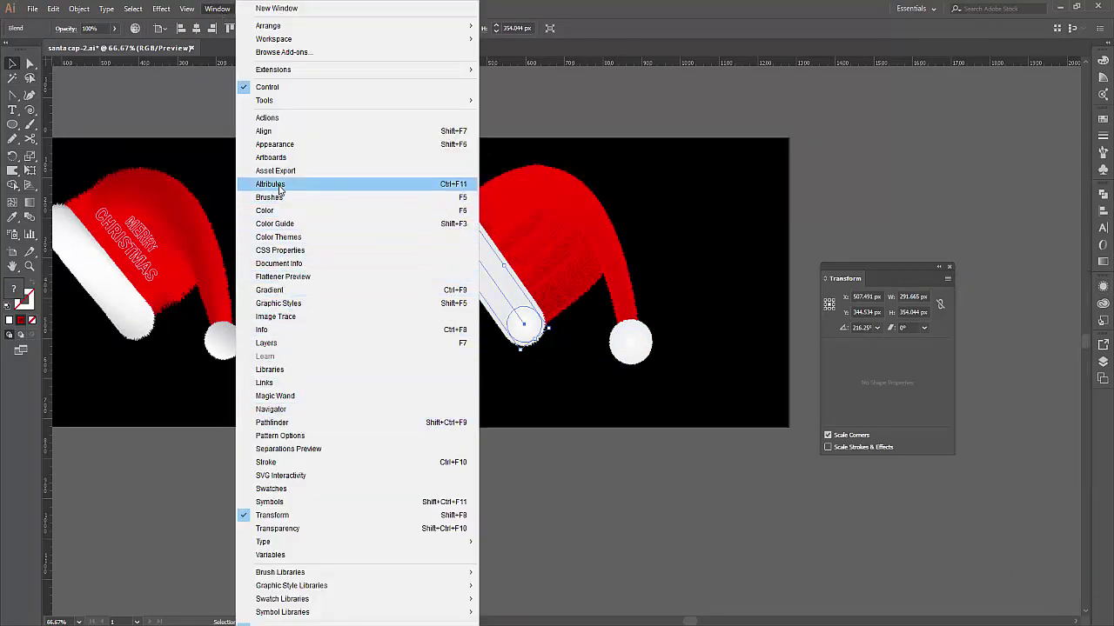
{"action": "left_click", "coordinate": [275, 143]}
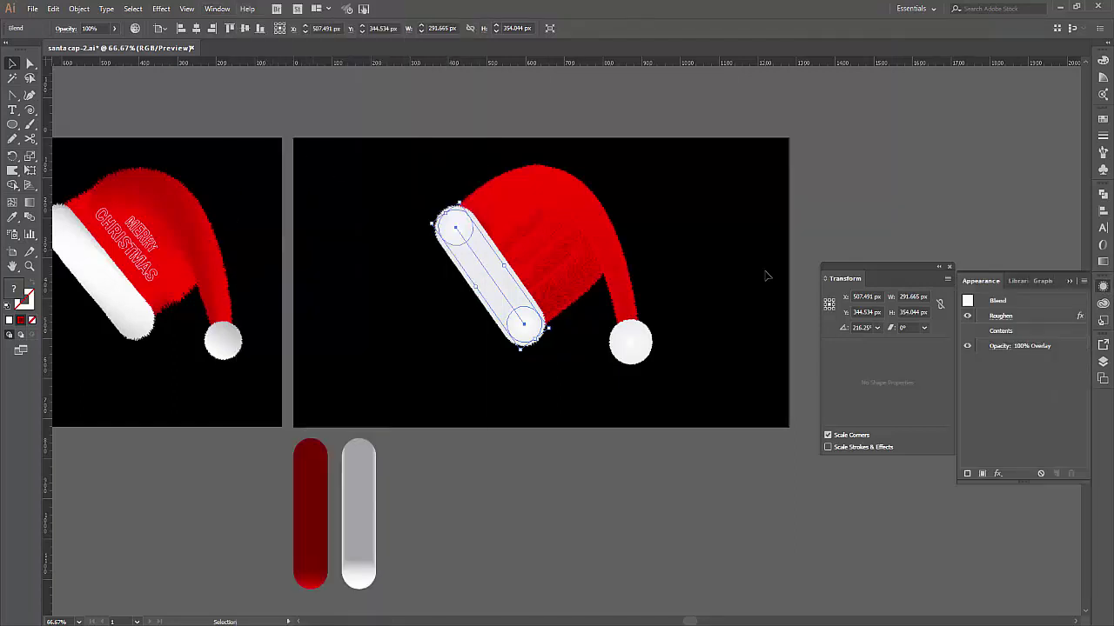
{"action": "left_click", "coordinate": [1001, 316]}
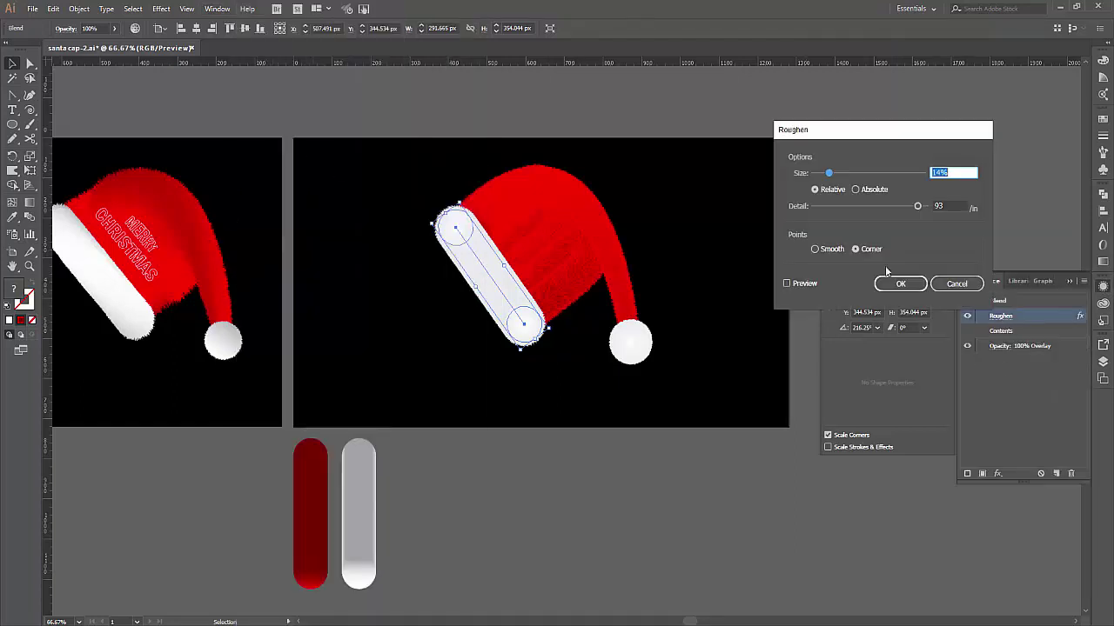
{"action": "left_click", "coordinate": [844, 174]}
{"action": "left_click", "coordinate": [792, 285]}
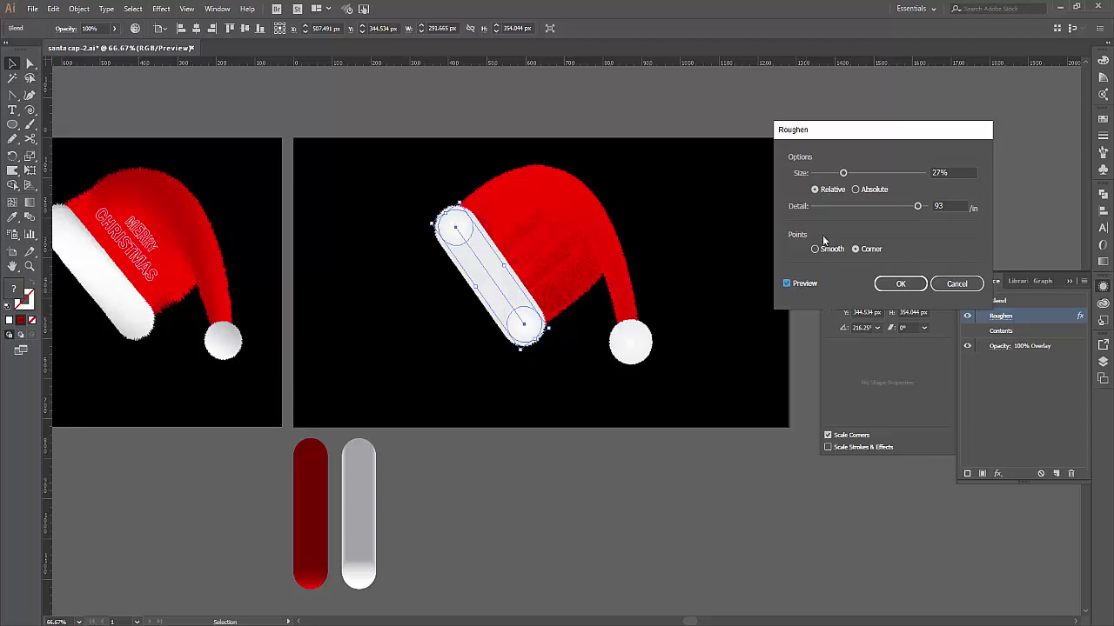
{"action": "left_click", "coordinate": [865, 173]}
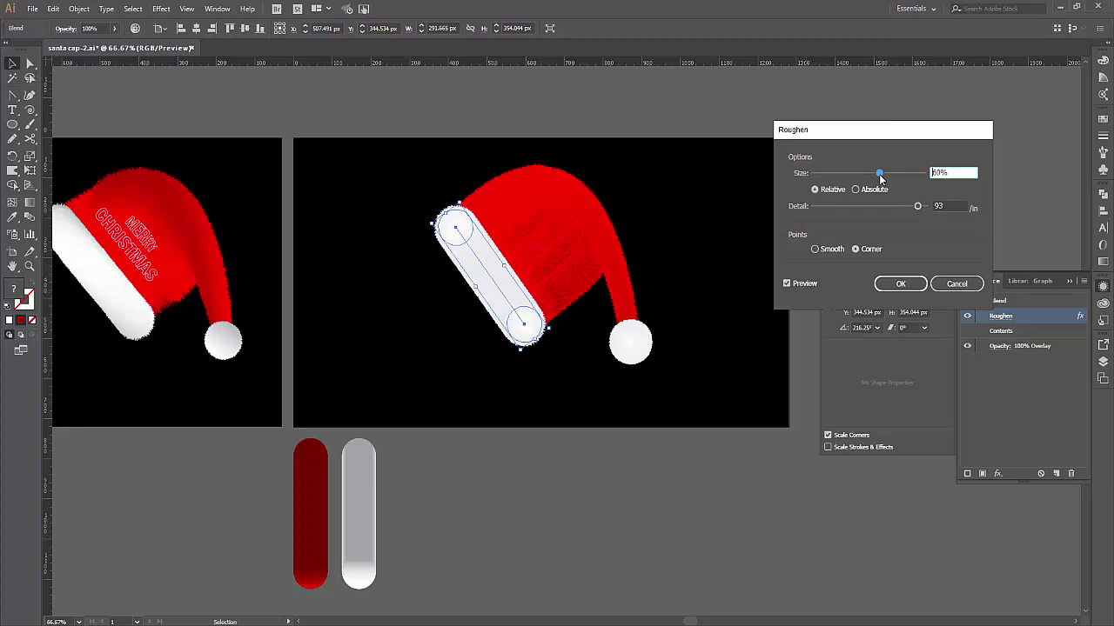
{"action": "left_click", "coordinate": [902, 283]}
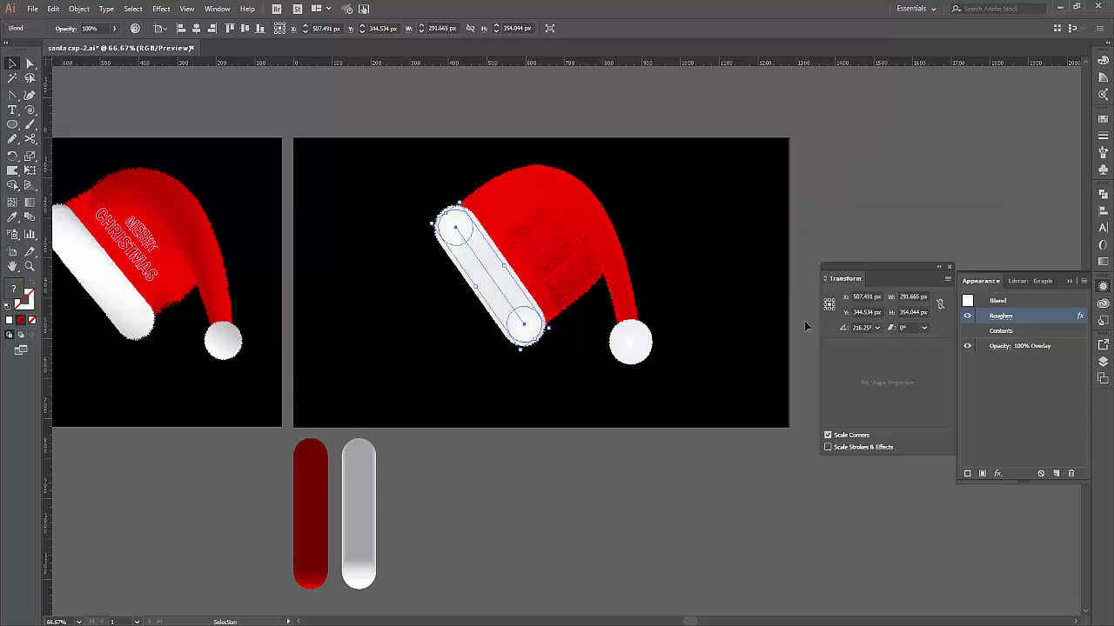
{"action": "left_click", "coordinate": [804, 314]}
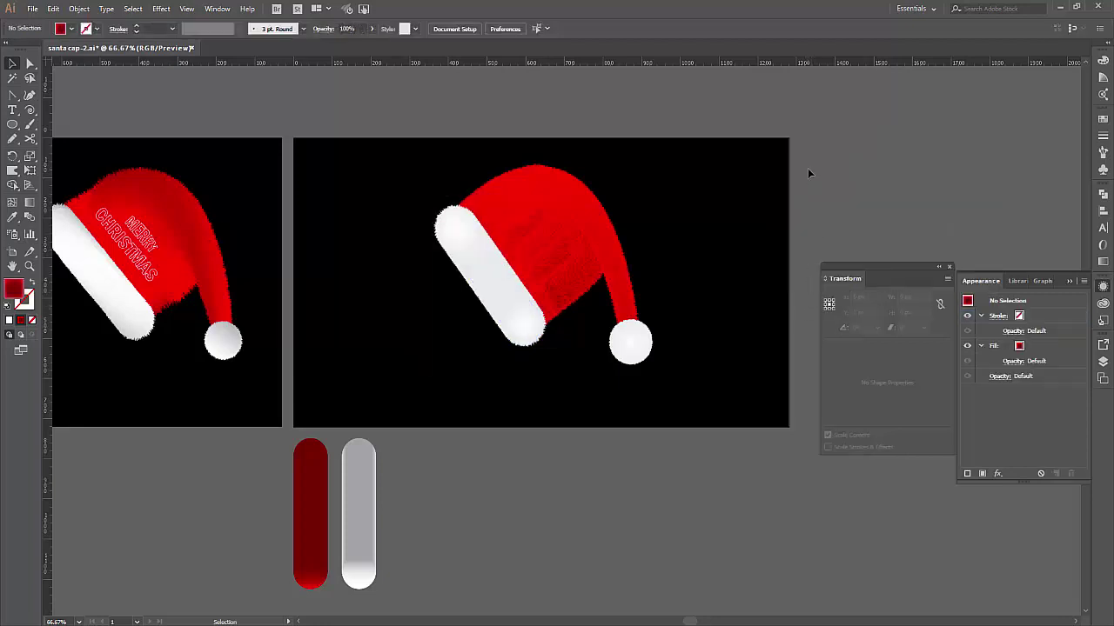
Add a 'MERRY' text object below the artboard.
{"action": "key", "text": "t"}
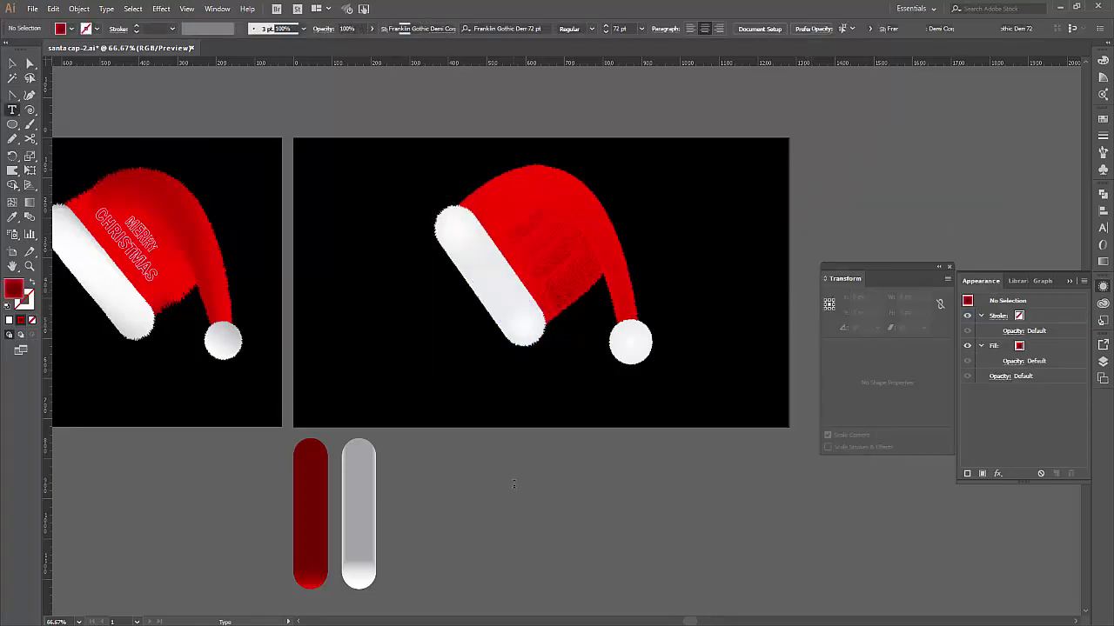
{"action": "left_click", "coordinate": [438, 484]}
{"action": "type", "text": "ME"}
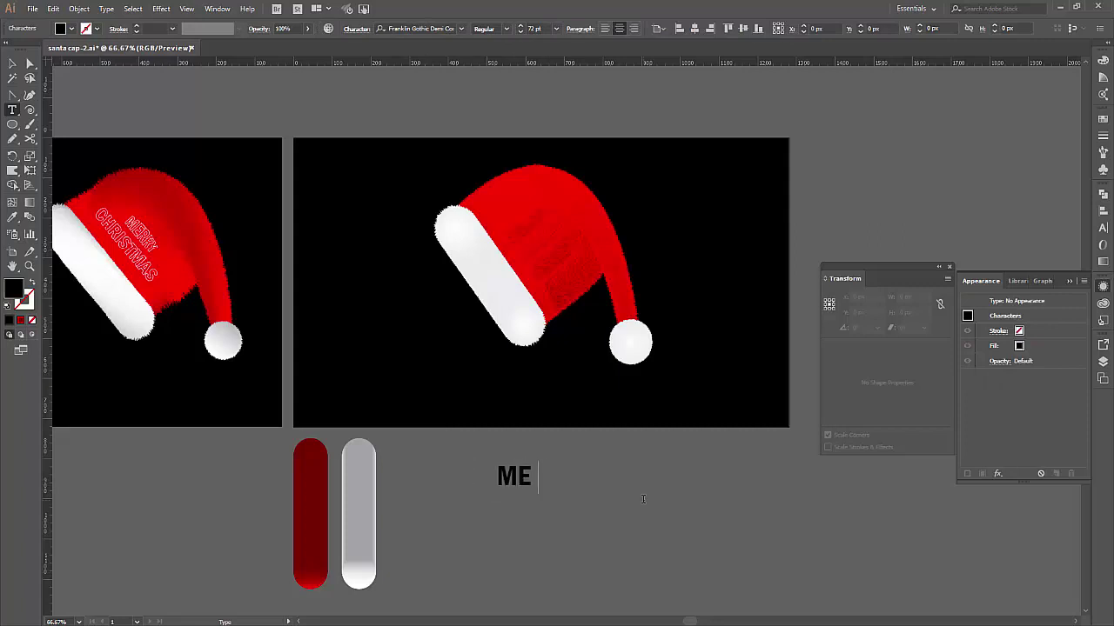
{"action": "type", "text": "RRY"}
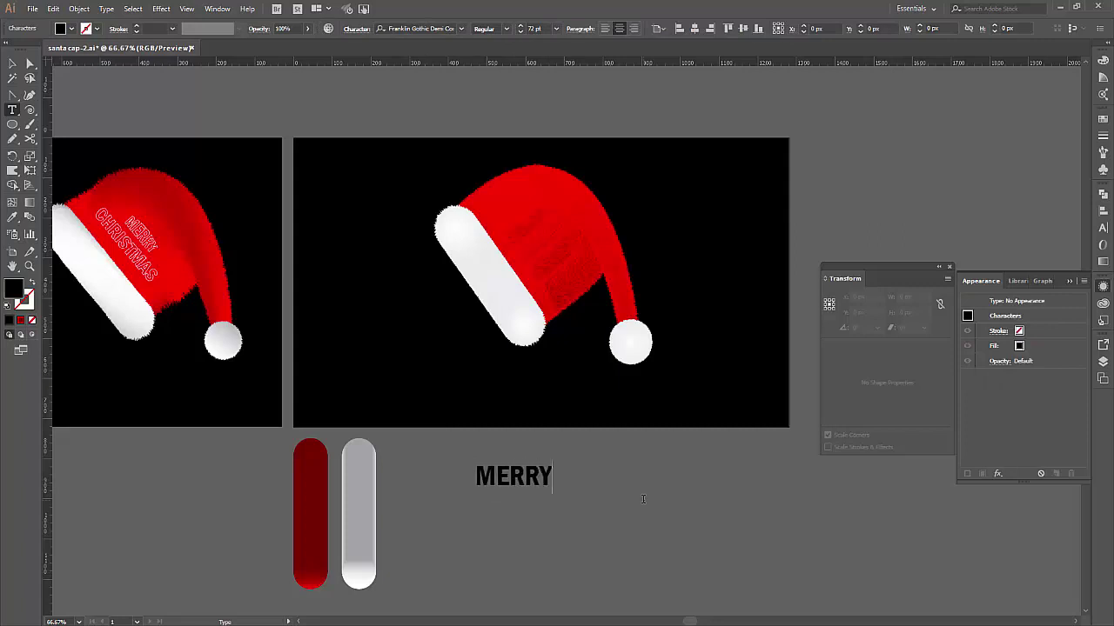
{"action": "key", "text": "Escape"}
Duplicate MERRY directly below and change the copy to 'CHRISTMAS'.
{"action": "left_click_drag", "start_coordinate": [535, 485], "coordinate": [537, 514]}
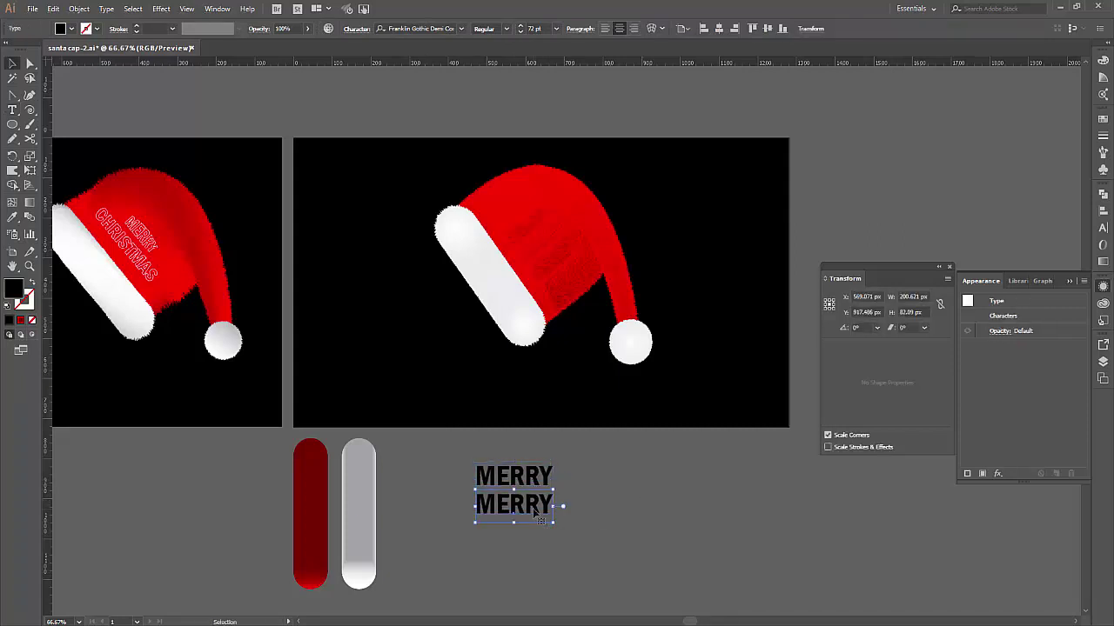
{"action": "double_click", "coordinate": [535, 514]}
{"action": "type", "text": "CHR"}
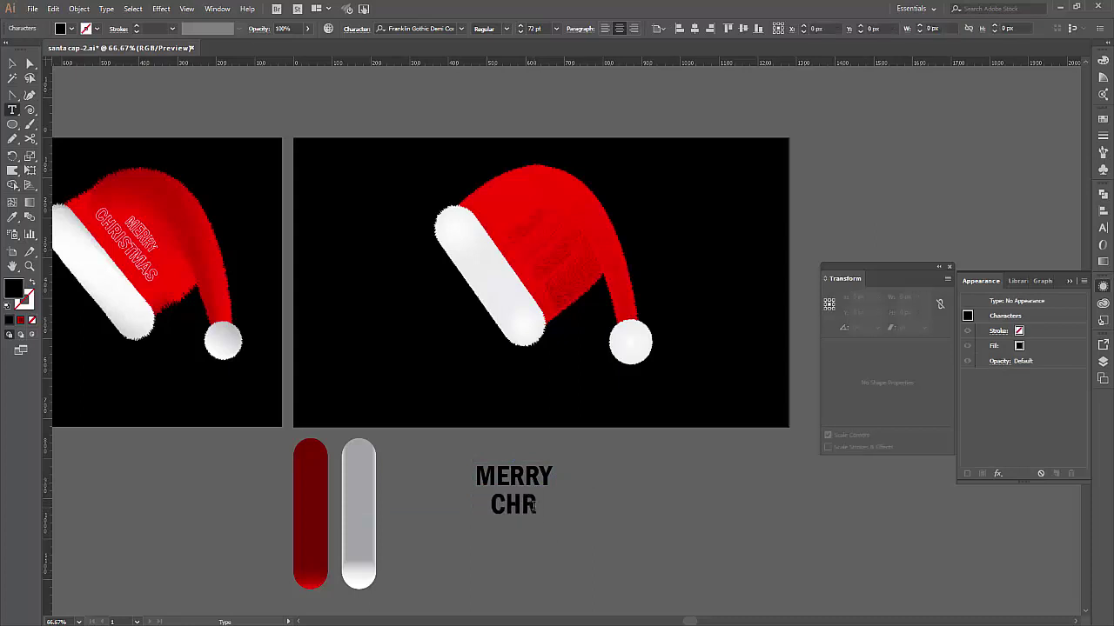
{"action": "type", "text": "ISTMAS"}
{"action": "key", "text": "Escape"}
{"action": "left_click", "coordinate": [533, 484]}
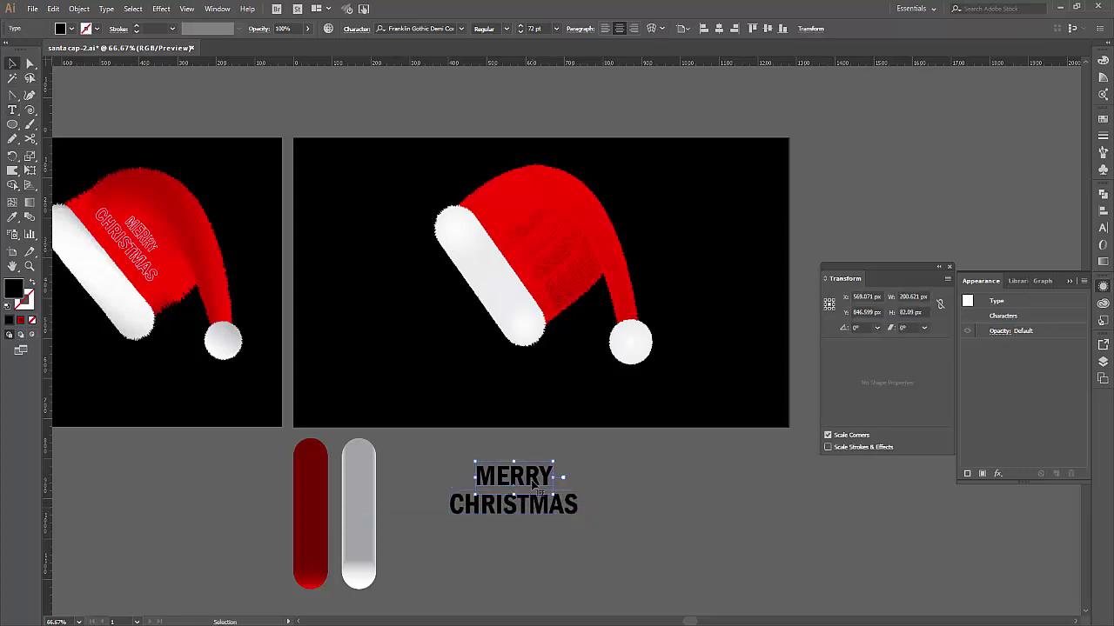
{"action": "left_click", "coordinate": [161, 8]}
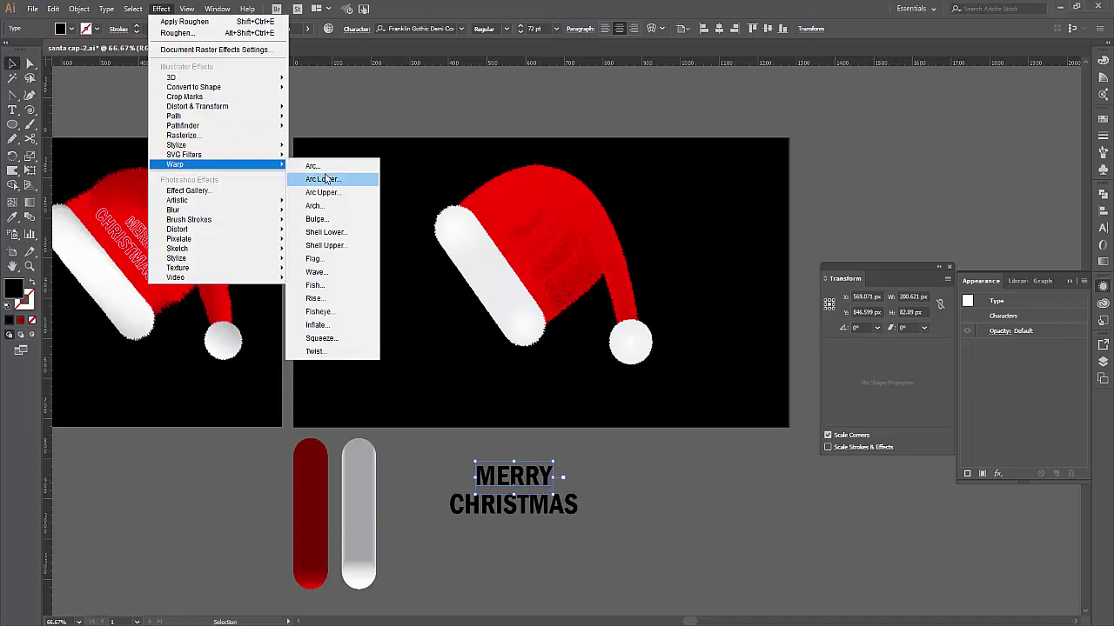
Warp MERRY with Arc Upper at 25% bend, shrink it slightly, then select both text lines.
{"action": "left_click", "coordinate": [322, 208]}
{"action": "left_click", "coordinate": [649, 160]}
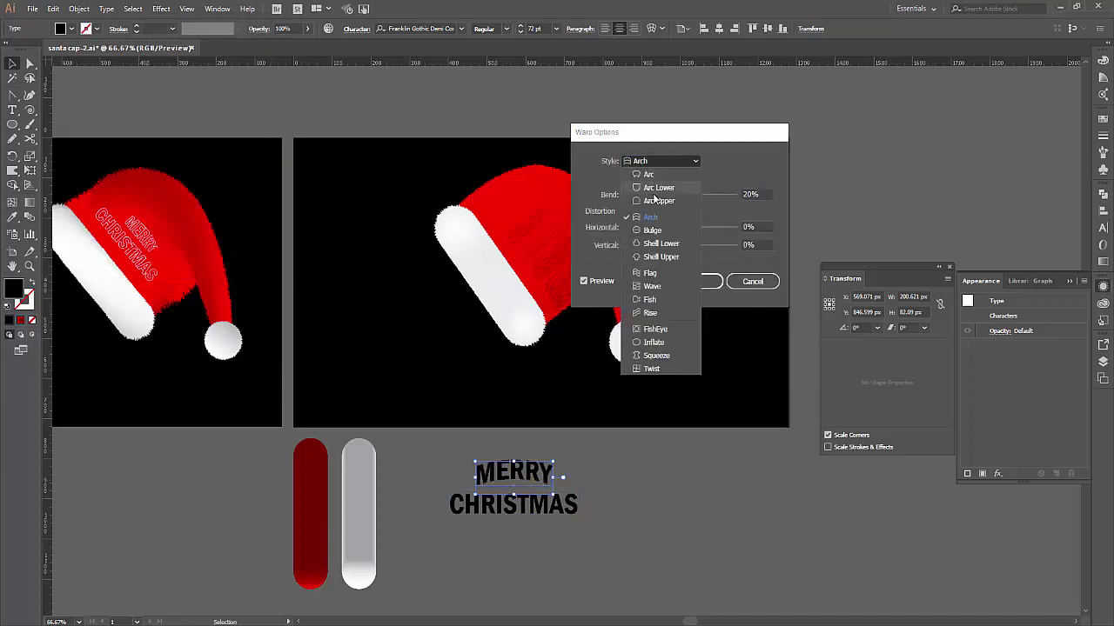
{"action": "left_click", "coordinate": [654, 200]}
{"action": "left_click_drag", "start_coordinate": [688, 198], "coordinate": [693, 199]}
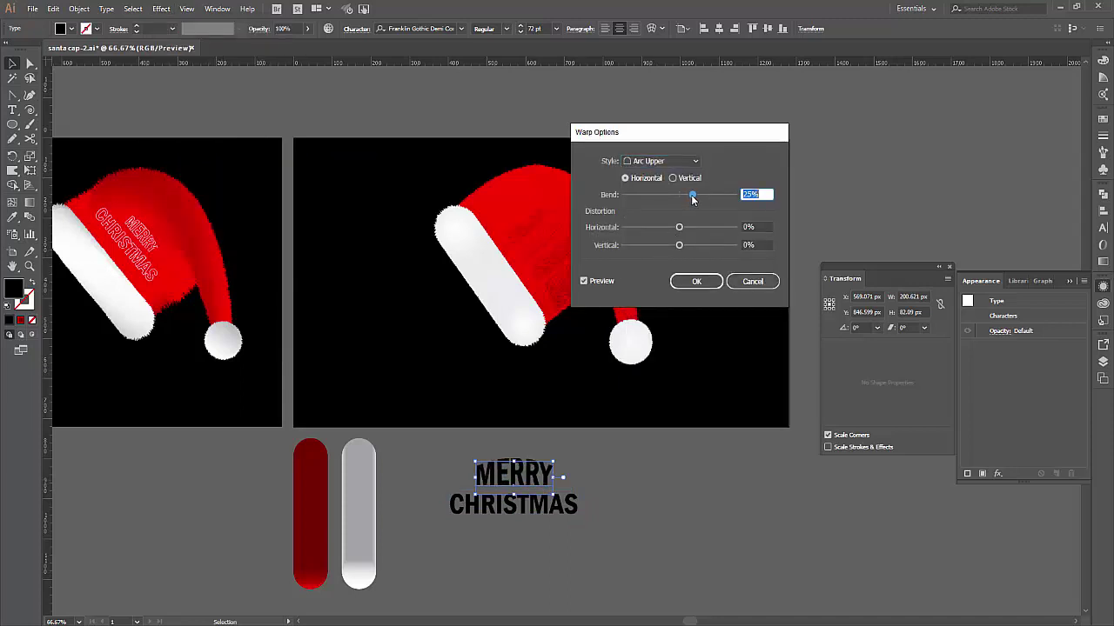
{"action": "left_click", "coordinate": [696, 281]}
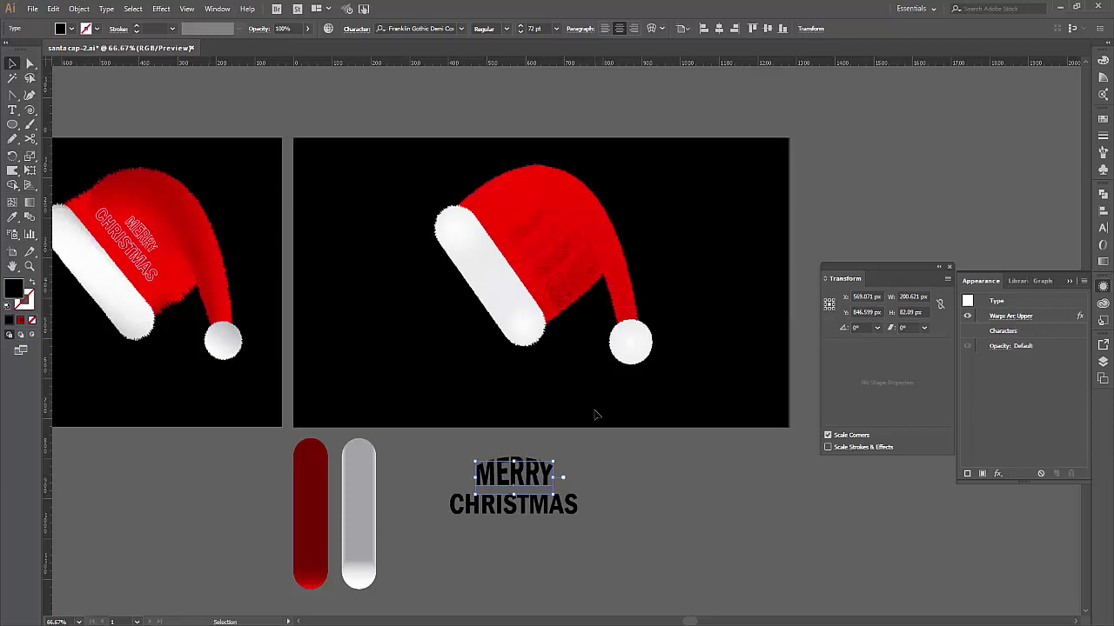
{"action": "left_click_drag", "start_coordinate": [555, 461], "coordinate": [550, 463]}
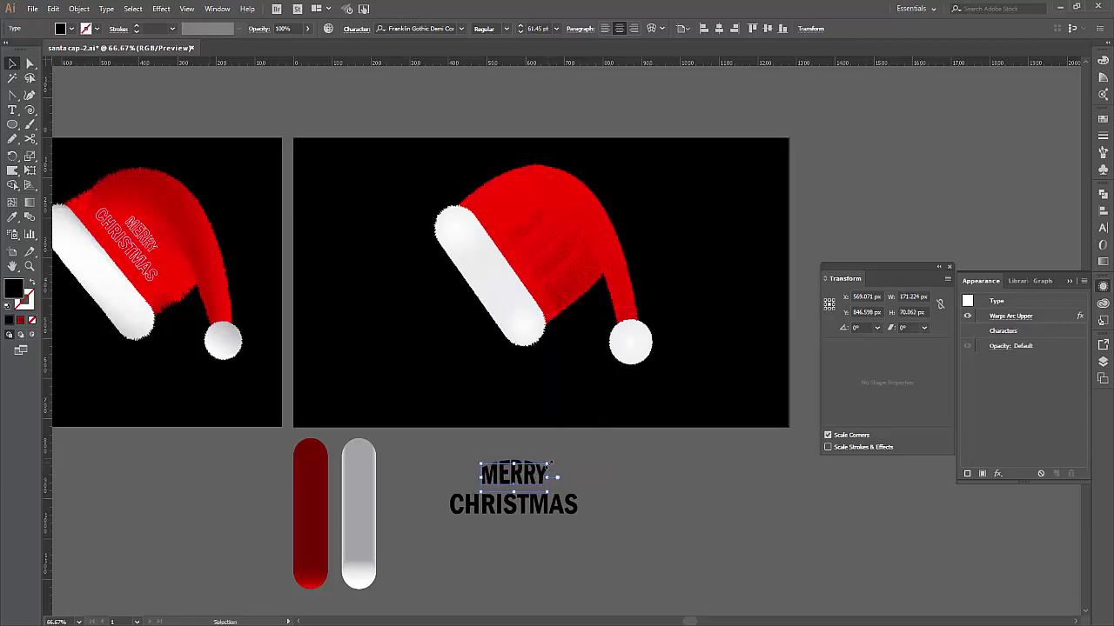
{"action": "left_click", "coordinate": [544, 507], "text": "shift"}
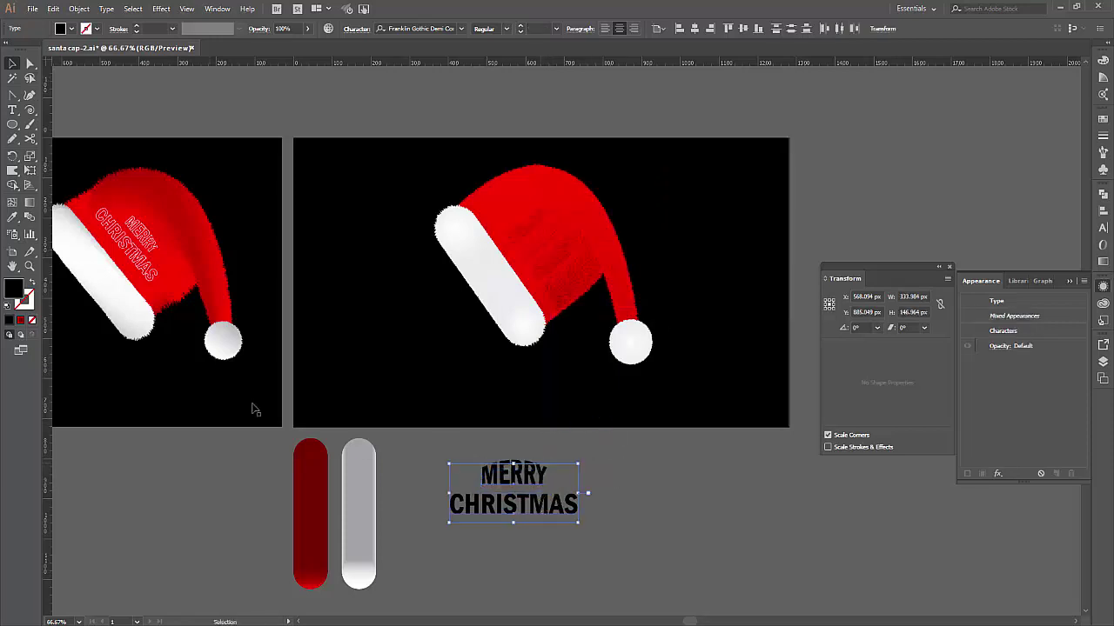
Make the text fill None with a white 1 pt stroke, and nudge MERRY closer to CHRISTMAS.
{"action": "left_click", "coordinate": [32, 320]}
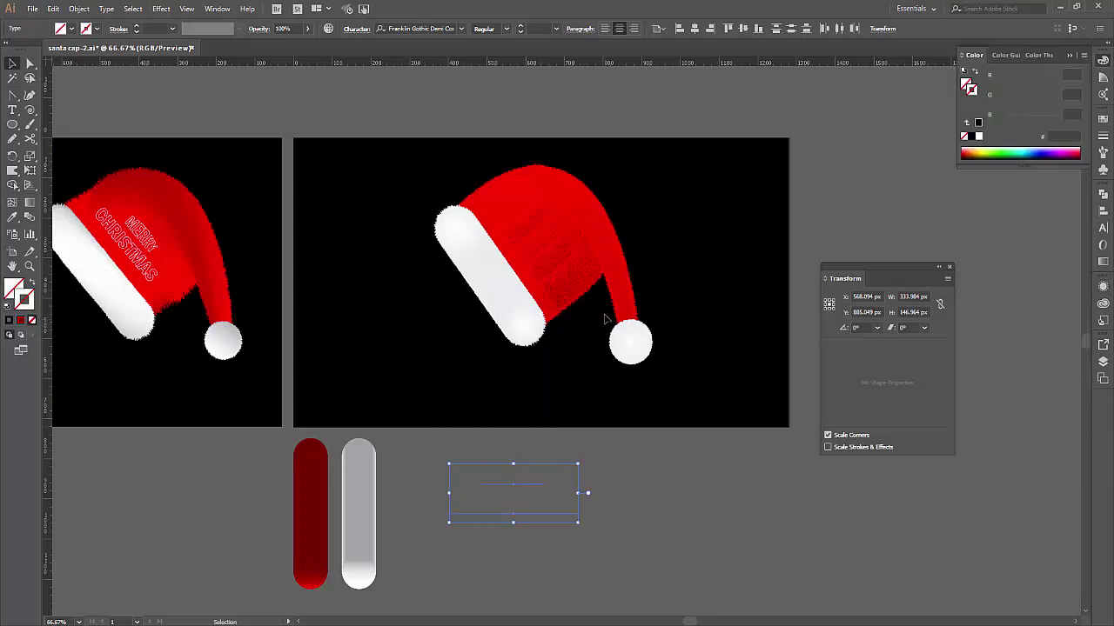
{"action": "left_click", "coordinate": [978, 138]}
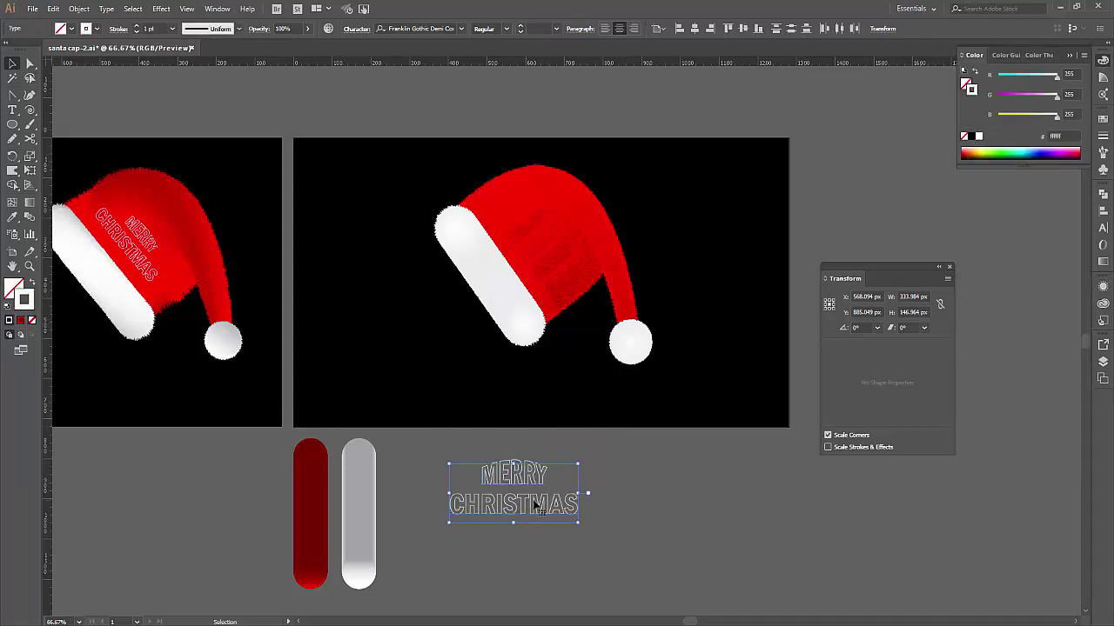
{"action": "left_click", "coordinate": [582, 479]}
{"action": "left_click", "coordinate": [522, 475]}
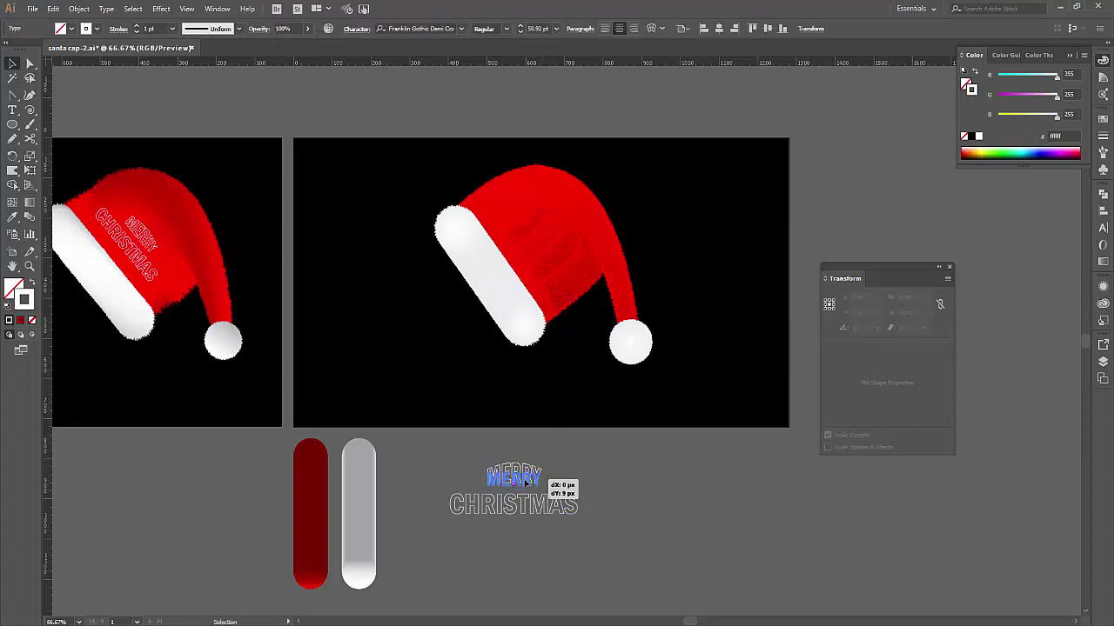
Move MERRY CHRISTMAS onto the right artboard's red hat and rotate it to about 306°.
{"action": "left_click", "coordinate": [538, 507]}
{"action": "mouse_move", "coordinate": [539, 507]}
{"action": "left_mouse_down"}
{"action": "mouse_move", "coordinate": [602, 284]}
{"action": "mouse_move", "coordinate": [542, 329]}
{"action": "left_mouse_up"}
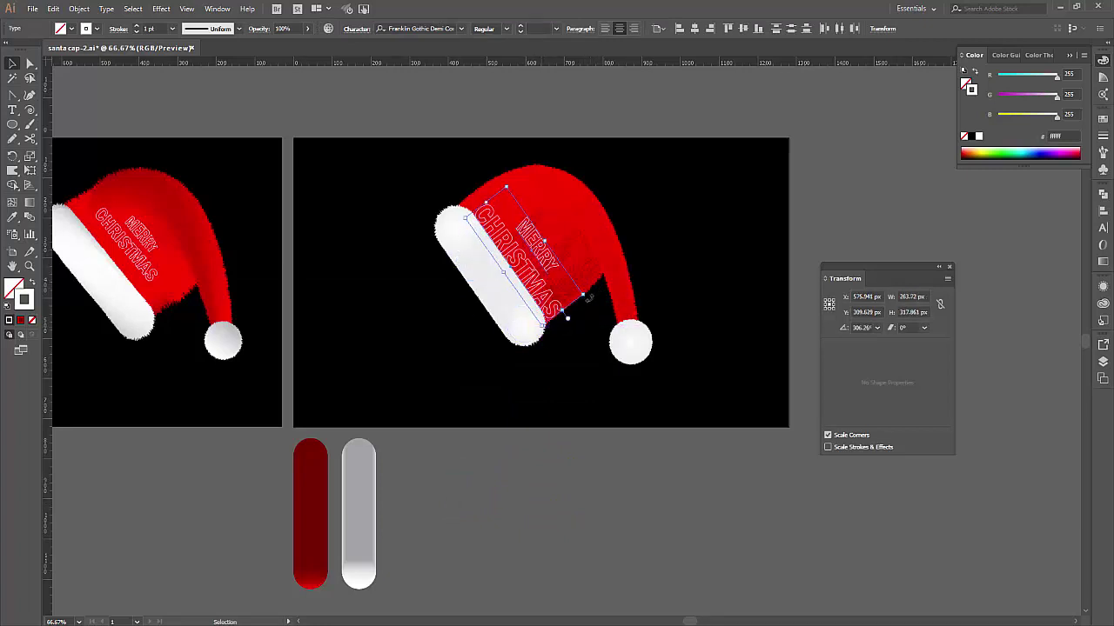
{"action": "left_click_drag", "start_coordinate": [588, 300], "coordinate": [540, 270]}
{"action": "left_click", "coordinate": [610, 471]}
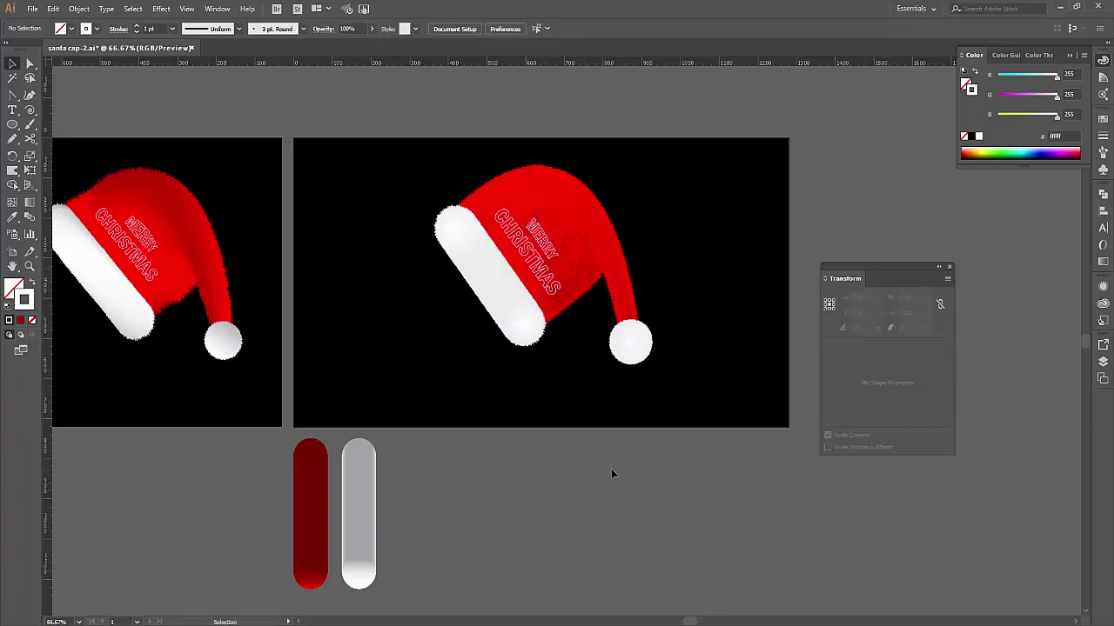
{"action": "scroll", "coordinate": [669, 467], "scroll_direction": "left", "scroll_amount": 3}
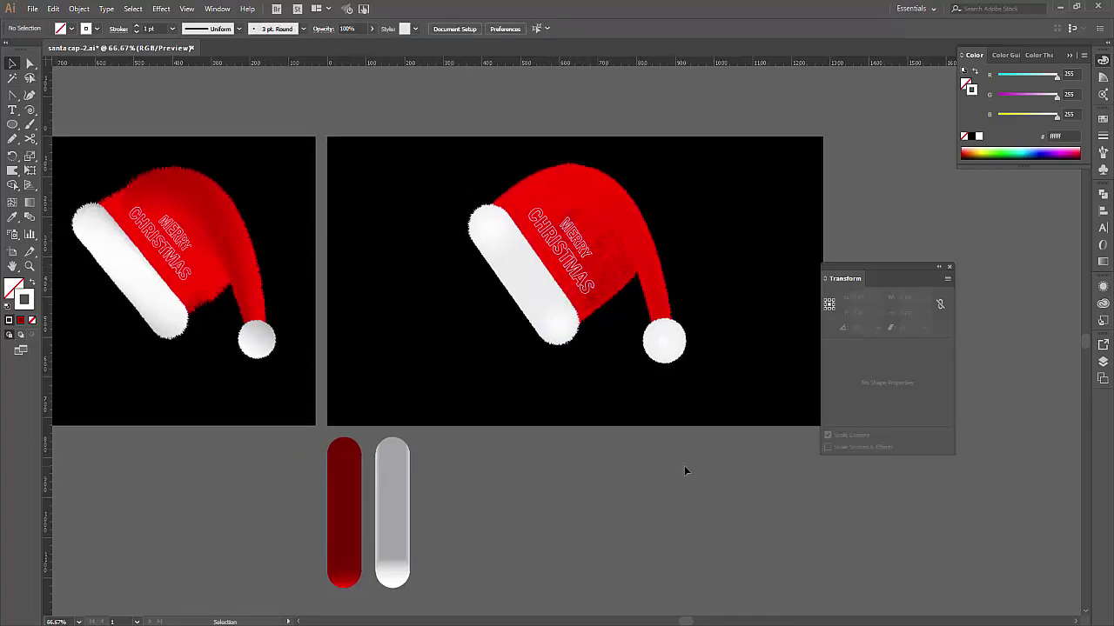
Close the Transform panel and delete the dark red and grey bars below the artboards.
{"action": "left_click", "coordinate": [949, 269]}
{"action": "left_click_drag", "start_coordinate": [483, 588], "coordinate": [289, 438]}
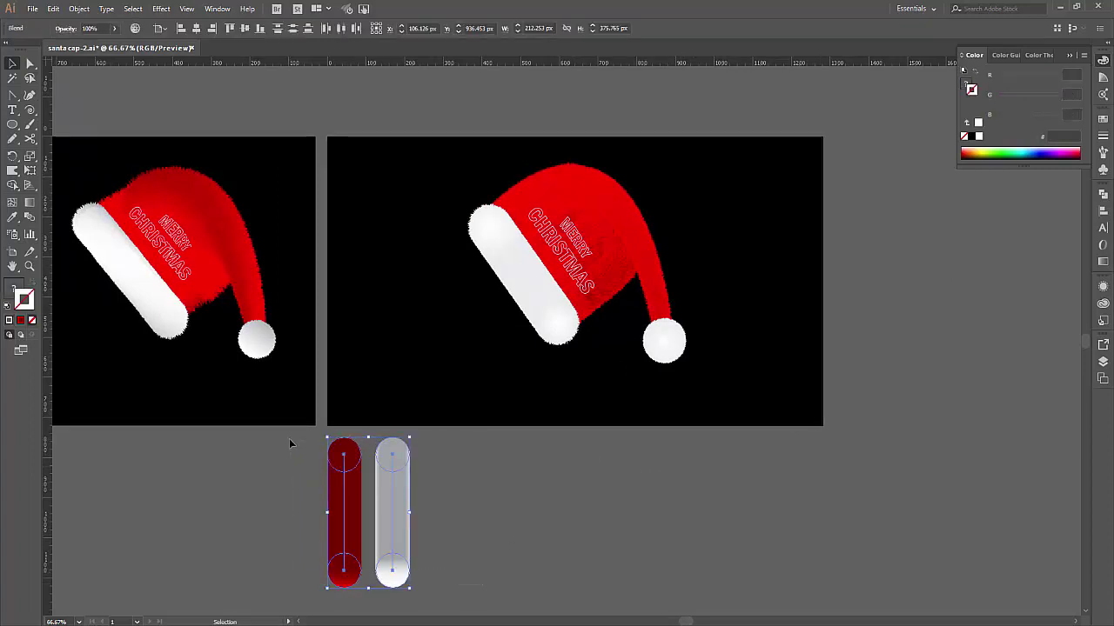
{"action": "key", "text": "Delete"}
Zoom in on the hat on the right artboard.
{"action": "scroll", "coordinate": [706, 462], "scroll_direction": "up", "scroll_amount": 2}
{"action": "key", "text": "z"}
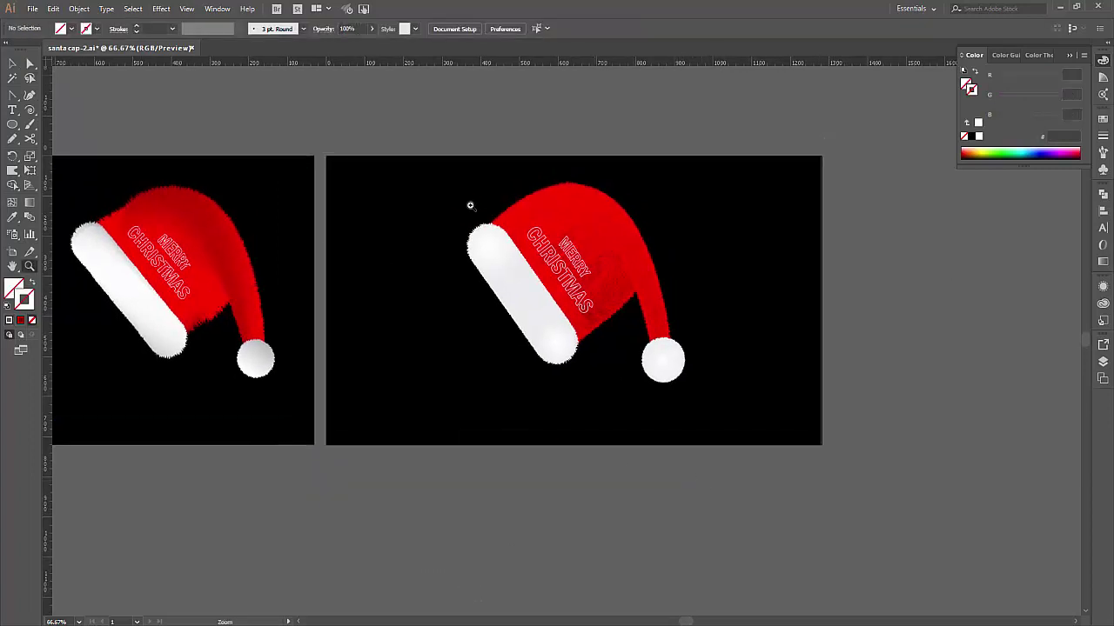
{"action": "left_click_drag", "start_coordinate": [330, 153], "coordinate": [832, 446]}
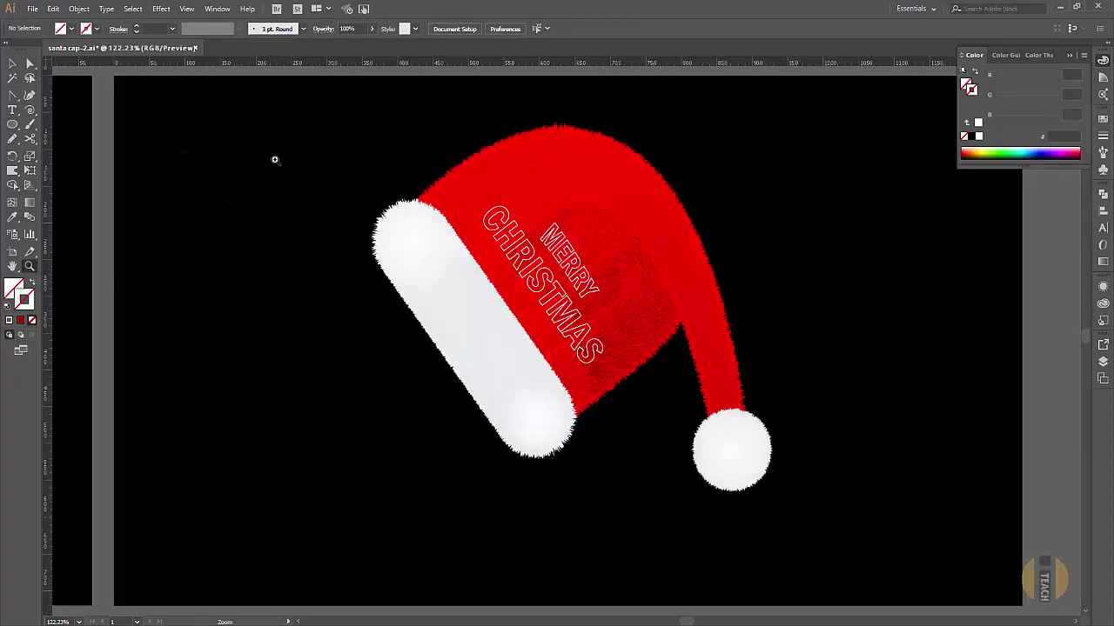
Straighten MERRY toward horizontal and move it off the hat to the upper right.
{"action": "left_click", "coordinate": [12, 63]}
{"action": "left_click", "coordinate": [561, 260]}
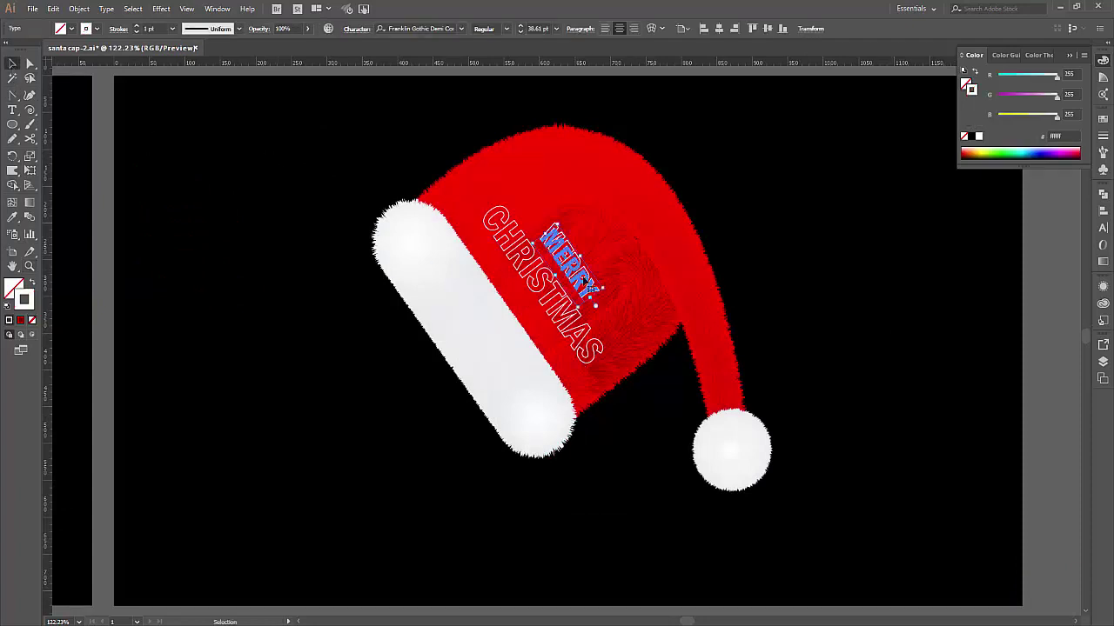
{"action": "mouse_move", "coordinate": [561, 260]}
{"action": "left_mouse_down"}
{"action": "mouse_move", "coordinate": [608, 231]}
{"action": "mouse_move", "coordinate": [614, 241]}
{"action": "left_mouse_up"}
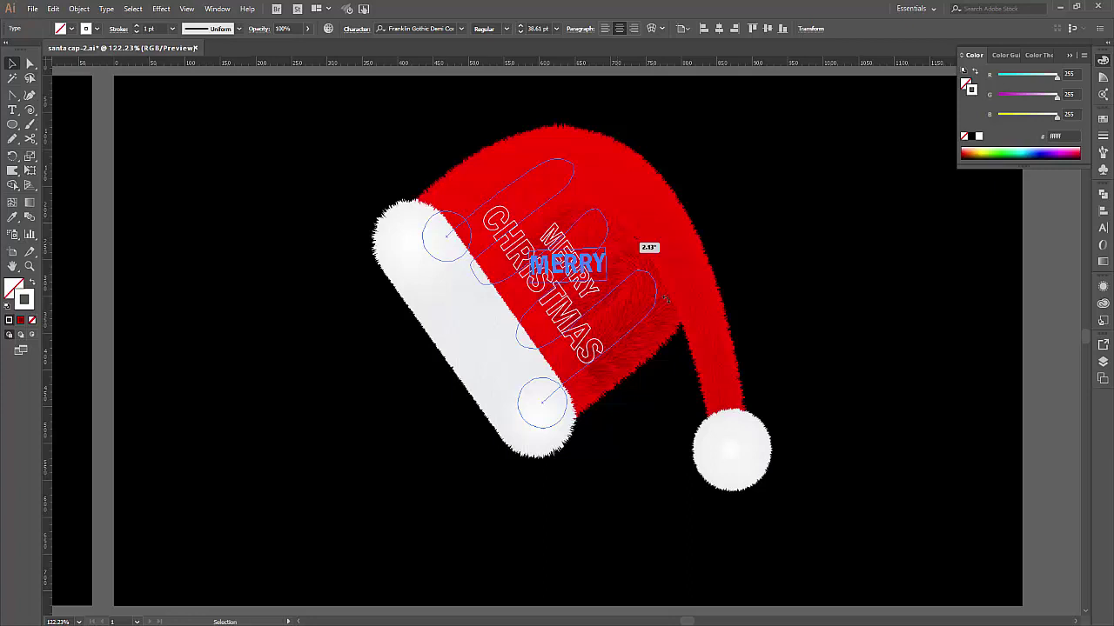
{"action": "left_click_drag", "start_coordinate": [665, 300], "coordinate": [666, 301]}
{"action": "left_click_drag", "start_coordinate": [567, 263], "coordinate": [750, 184]}
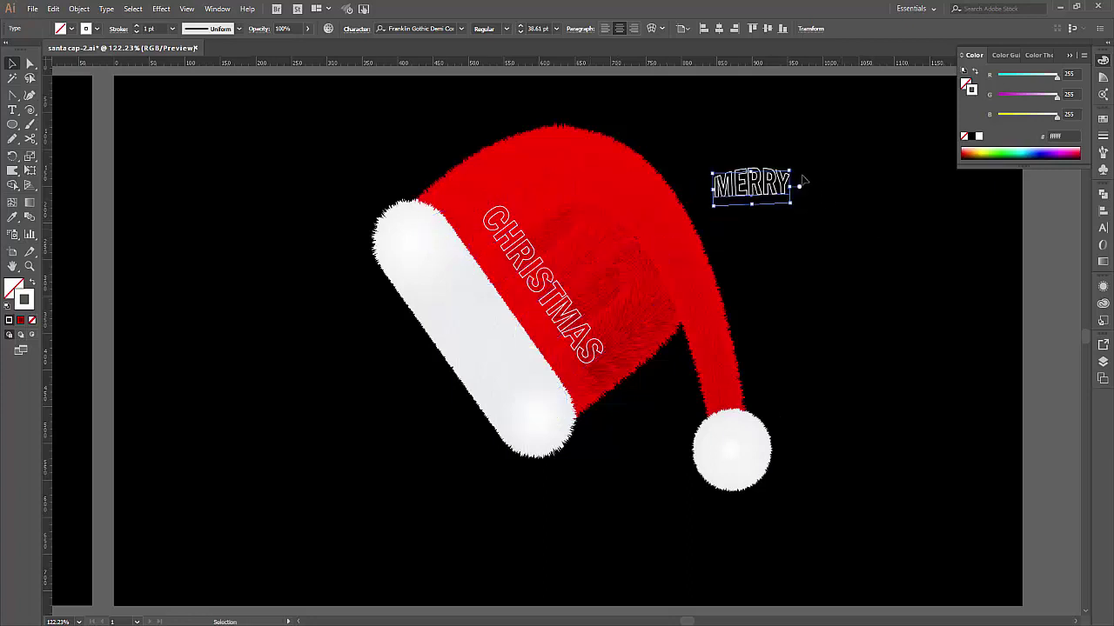
{"action": "left_click", "coordinate": [1030, 248]}
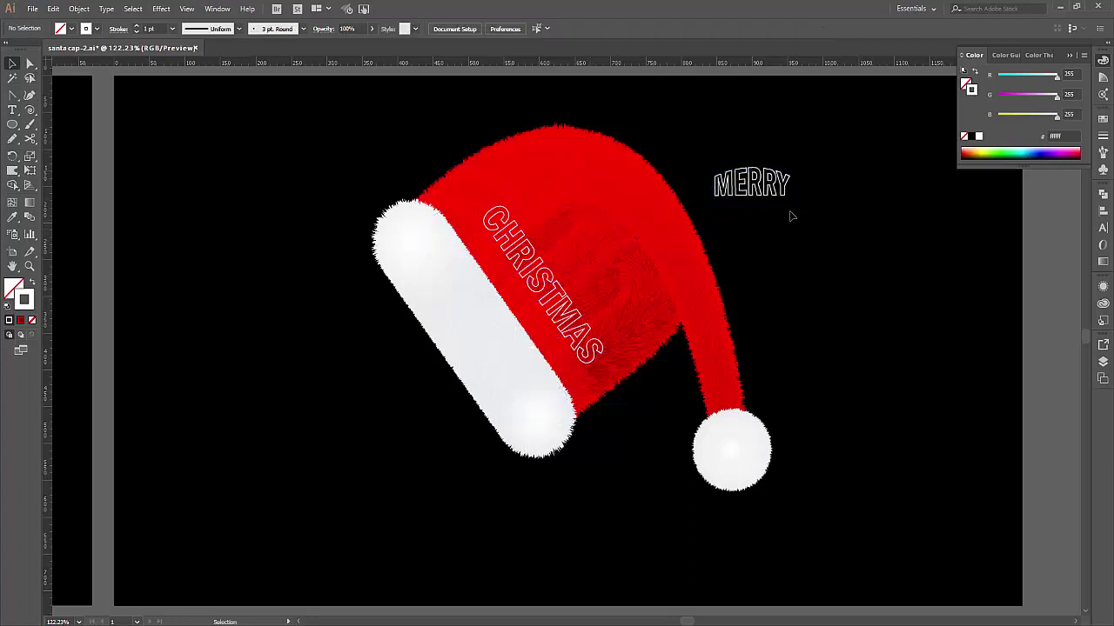
Expand MERRY's warp appearance into shapes, then move and rotate it beside CHRISTMAS on the hat.
{"action": "left_click", "coordinate": [753, 186]}
{"action": "left_click", "coordinate": [79, 8]}
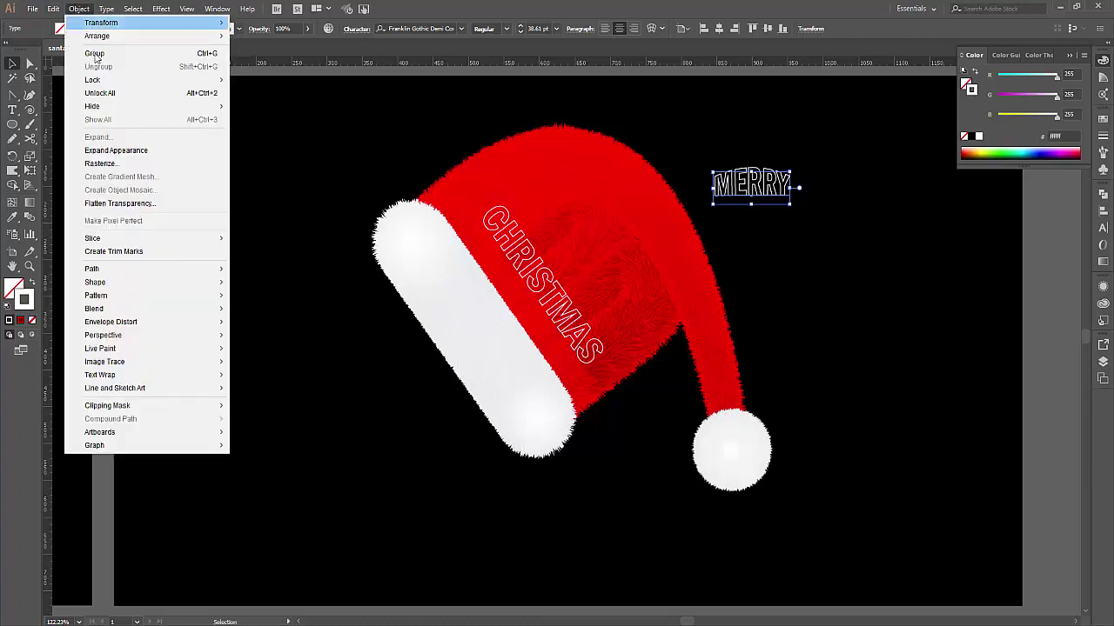
{"action": "left_click", "coordinate": [105, 149]}
{"action": "mouse_move", "coordinate": [752, 183]}
{"action": "left_mouse_down"}
{"action": "mouse_move", "coordinate": [574, 251]}
{"action": "mouse_move", "coordinate": [615, 258]}
{"action": "mouse_move", "coordinate": [614, 272]}
{"action": "mouse_move", "coordinate": [581, 276]}
{"action": "mouse_move", "coordinate": [593, 283]}
{"action": "left_mouse_up"}
{"action": "left_click", "coordinate": [1033, 296]}
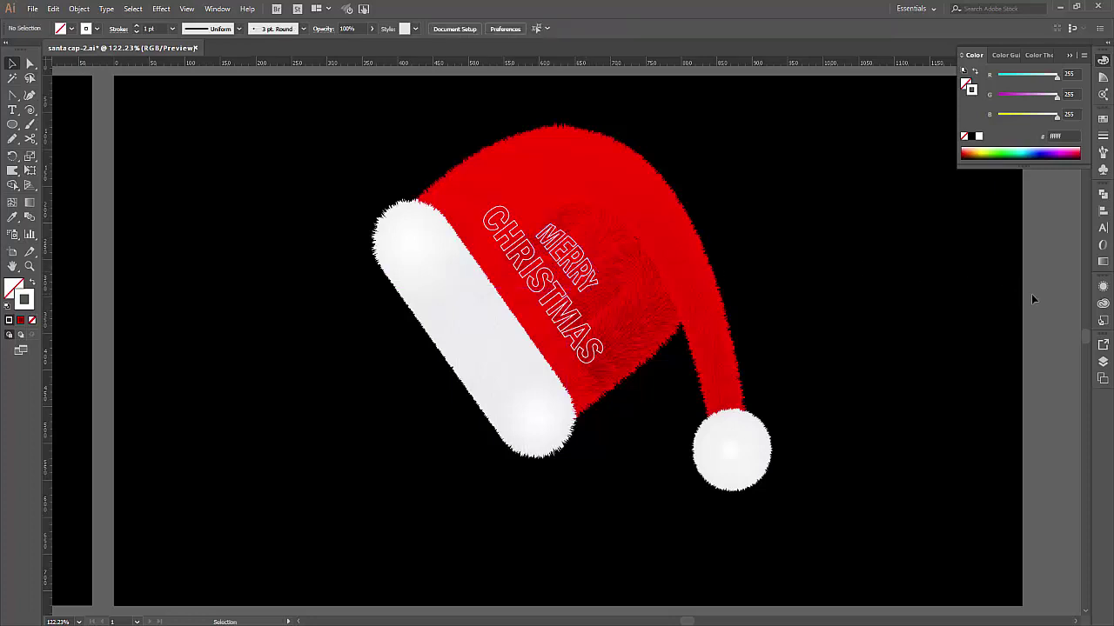
{"action": "left_click", "coordinate": [594, 295]}
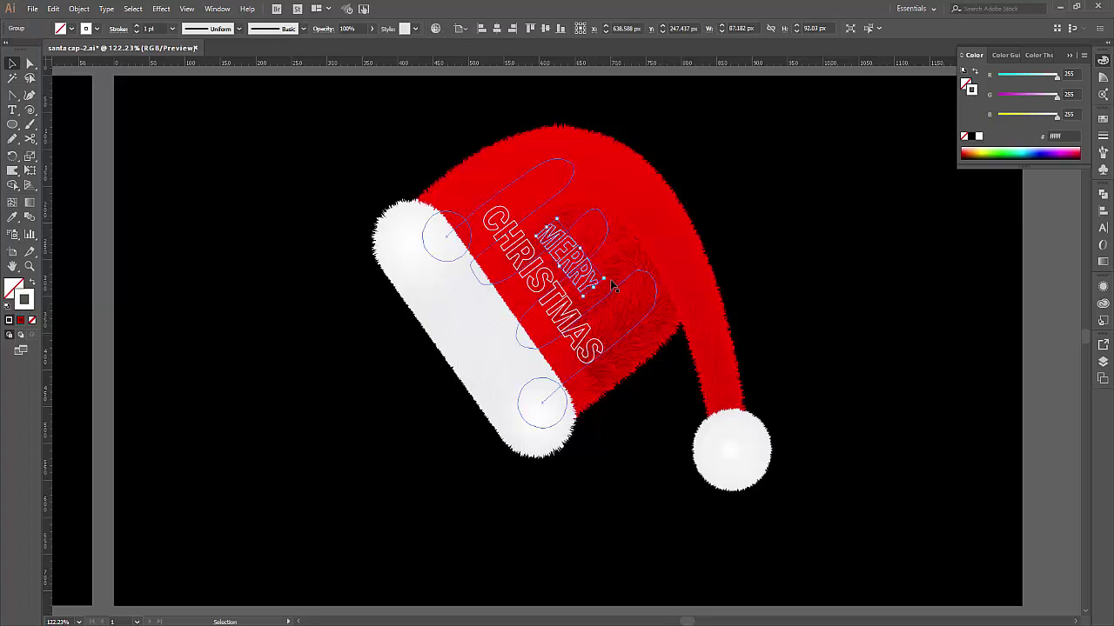
{"action": "left_click_drag", "start_coordinate": [613, 285], "coordinate": [609, 284]}
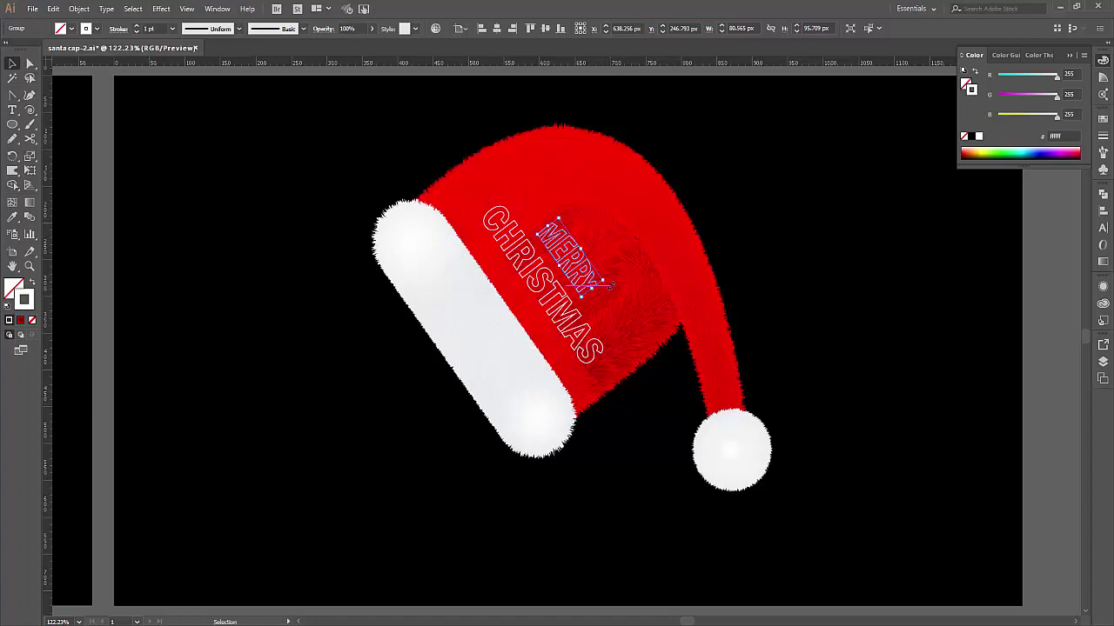
{"action": "left_click", "coordinate": [1036, 279]}
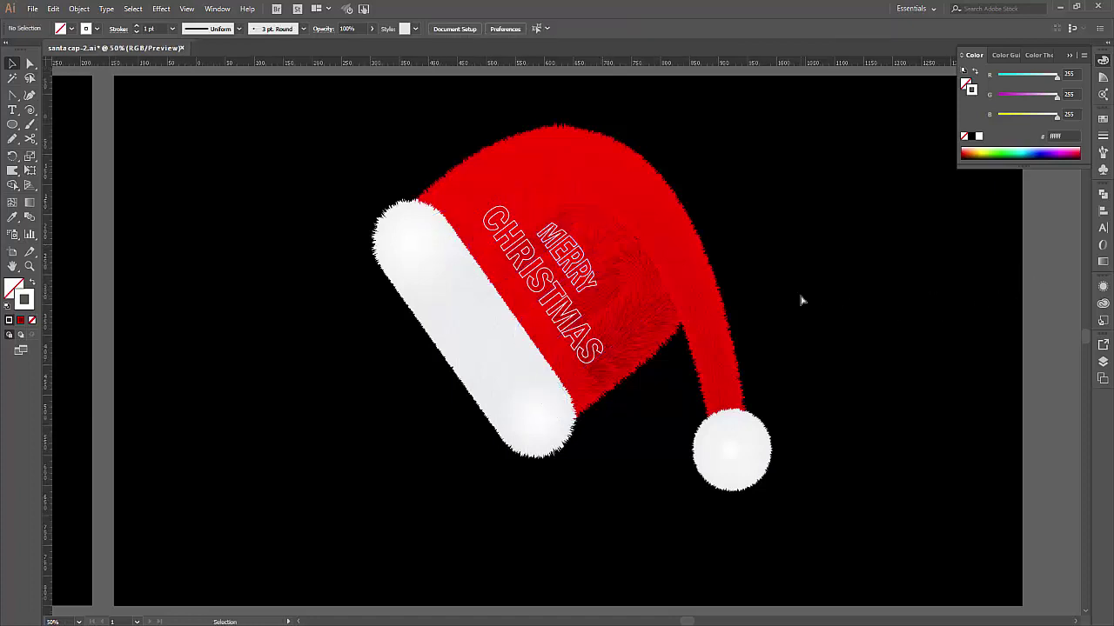
Zoom in on the right artboard's Santa cap and collapse the Color panel.
{"action": "scroll", "coordinate": [800, 298], "scroll_direction": "down", "scroll_amount": 3}
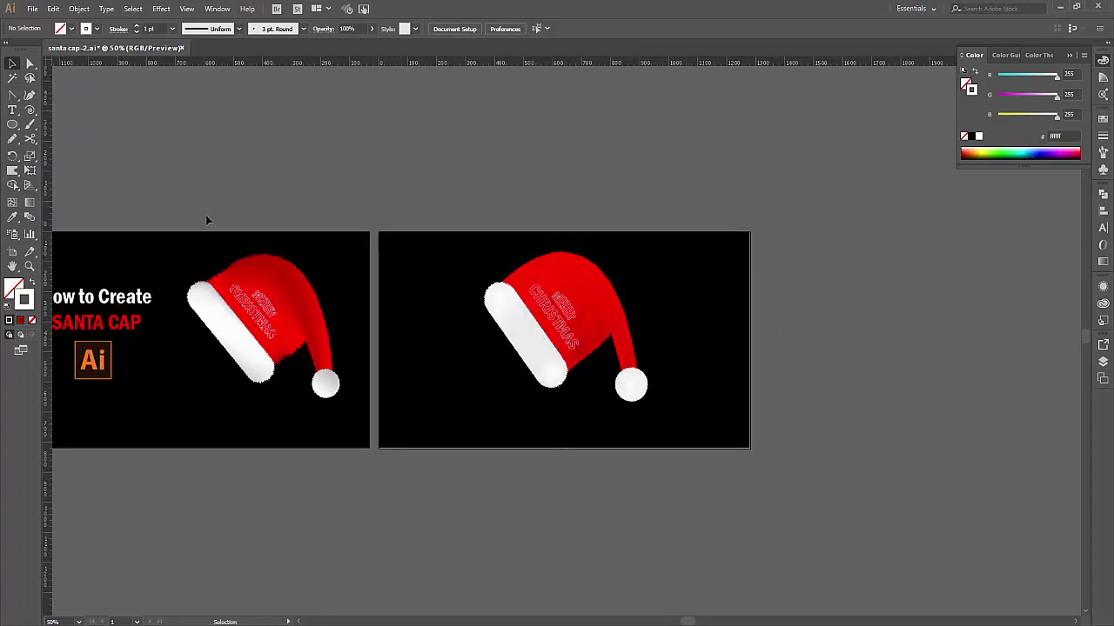
{"action": "left_click", "coordinate": [29, 266]}
{"action": "left_click_drag", "start_coordinate": [378, 237], "coordinate": [763, 461]}
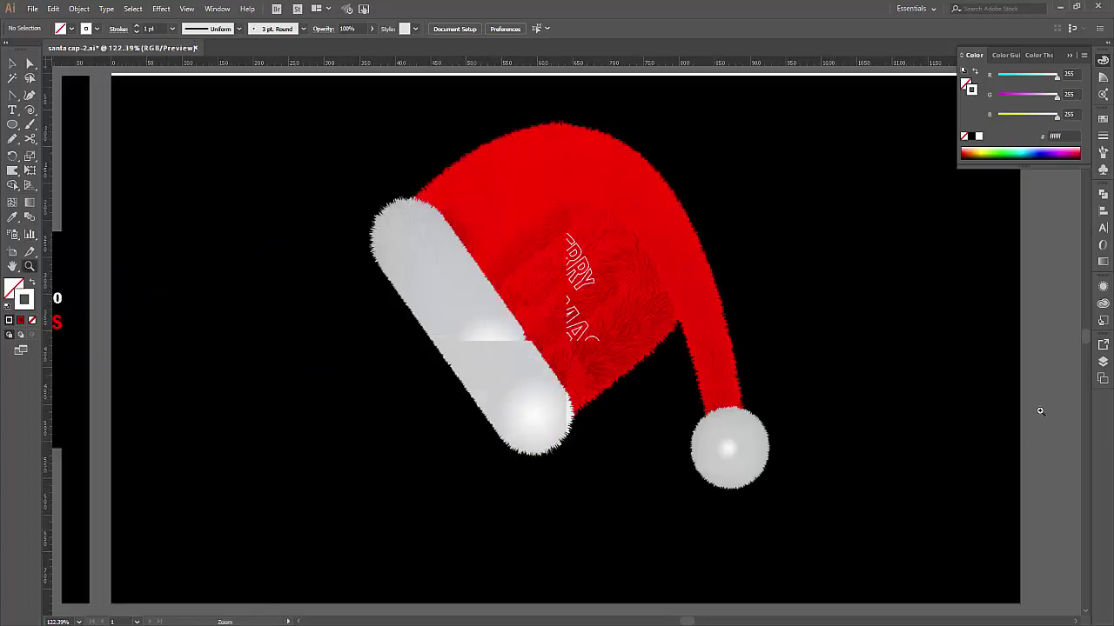
{"action": "key", "text": "v"}
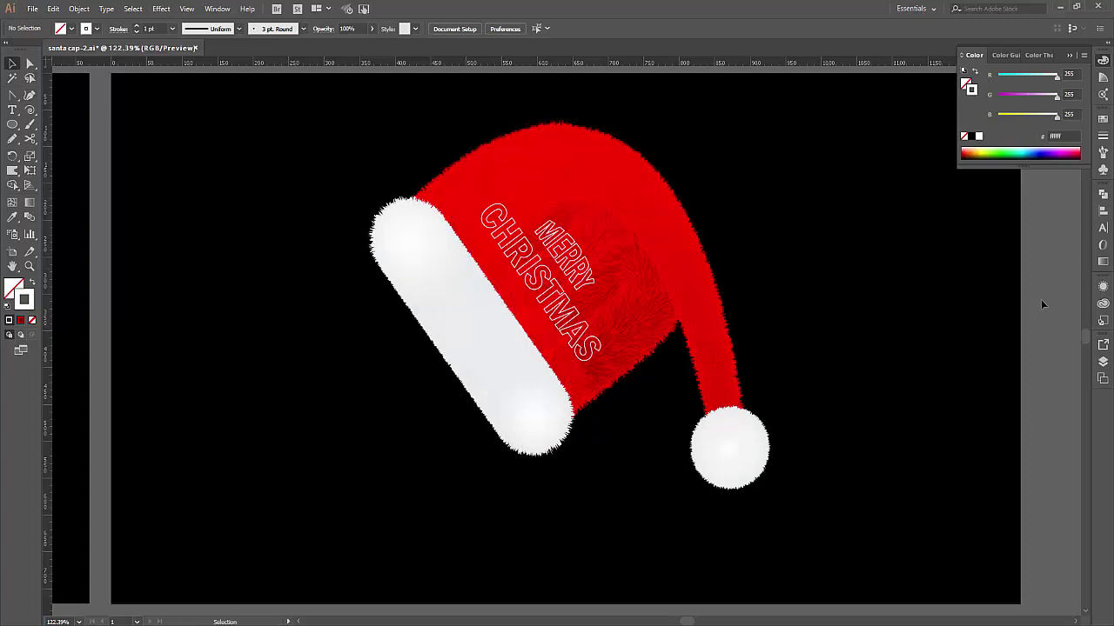
{"action": "left_click", "coordinate": [1056, 366]}
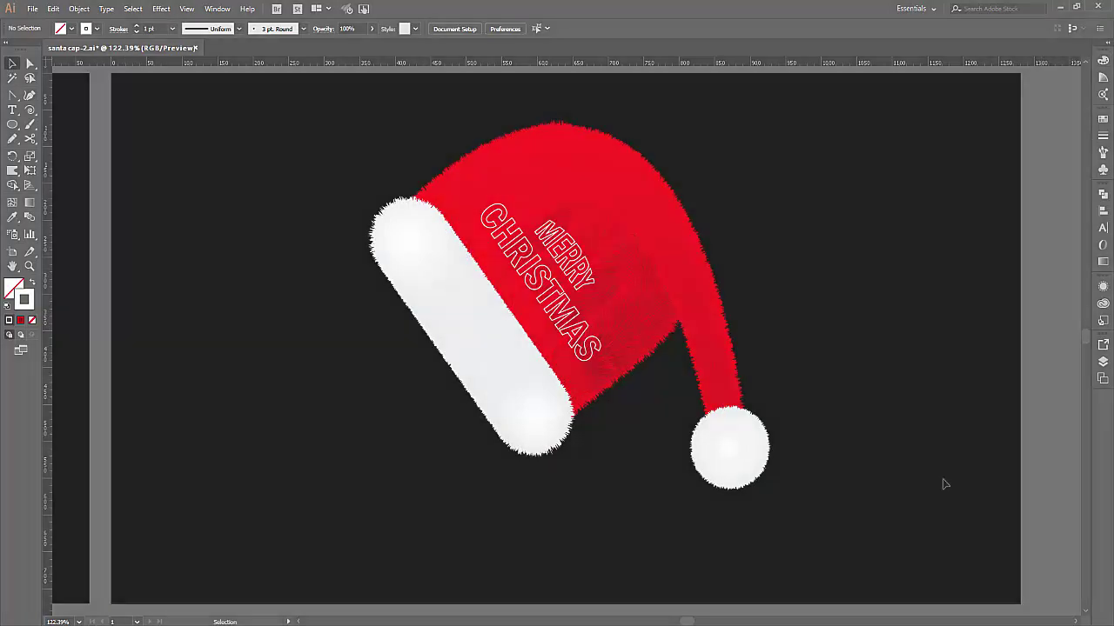